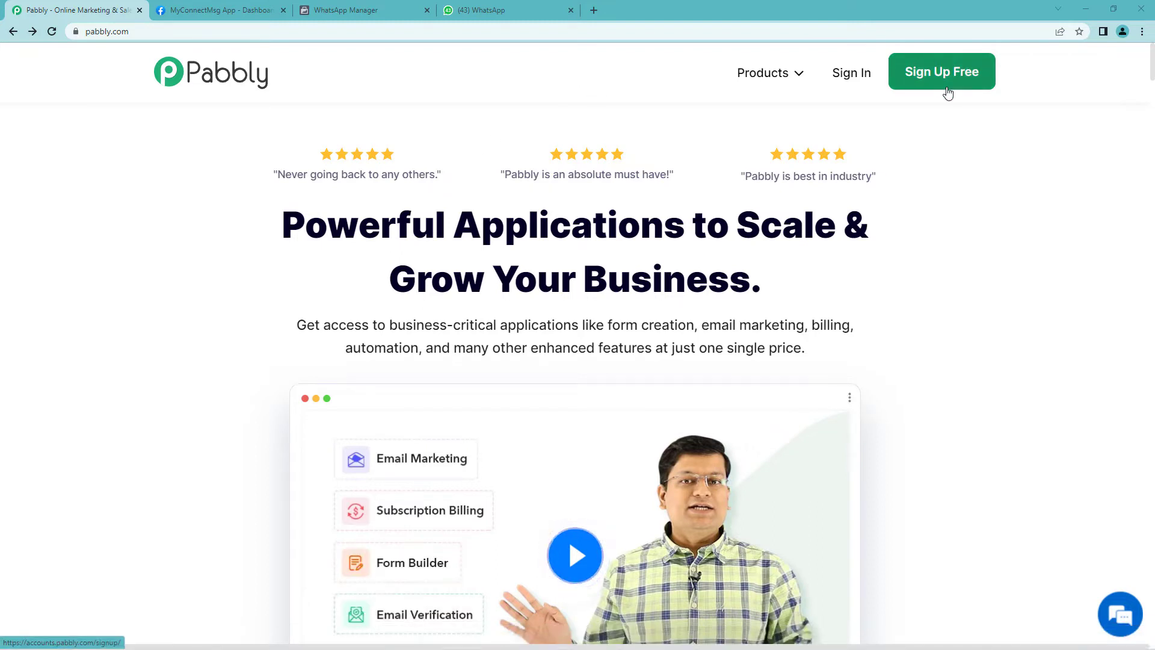
# Step: Sign in and start a new workflow named 'Google Forms To WhatsApp'
pyautogui.click(854, 80)
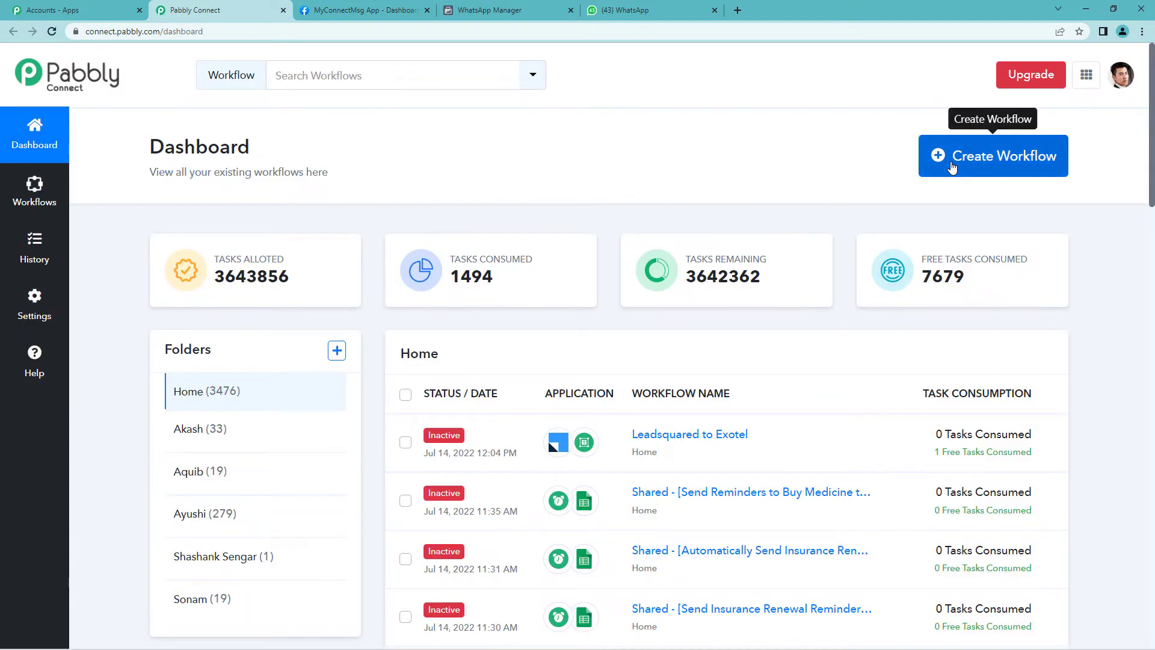
pyautogui.click(952, 167)
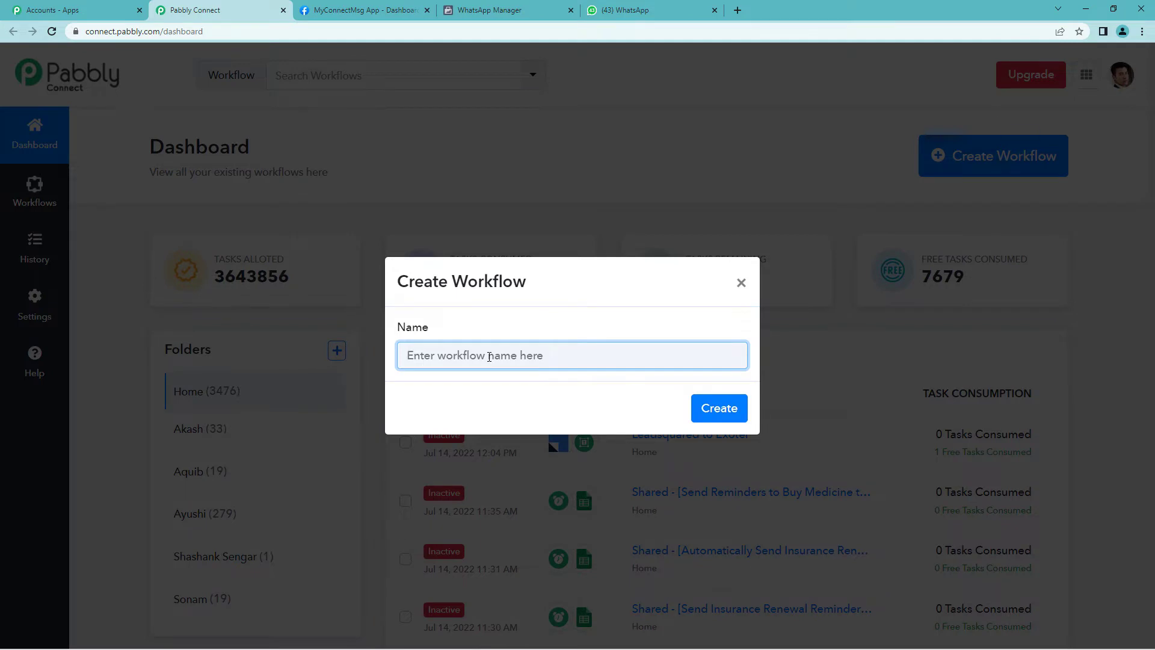
pyautogui.write('Google Forms To WhatsApp')
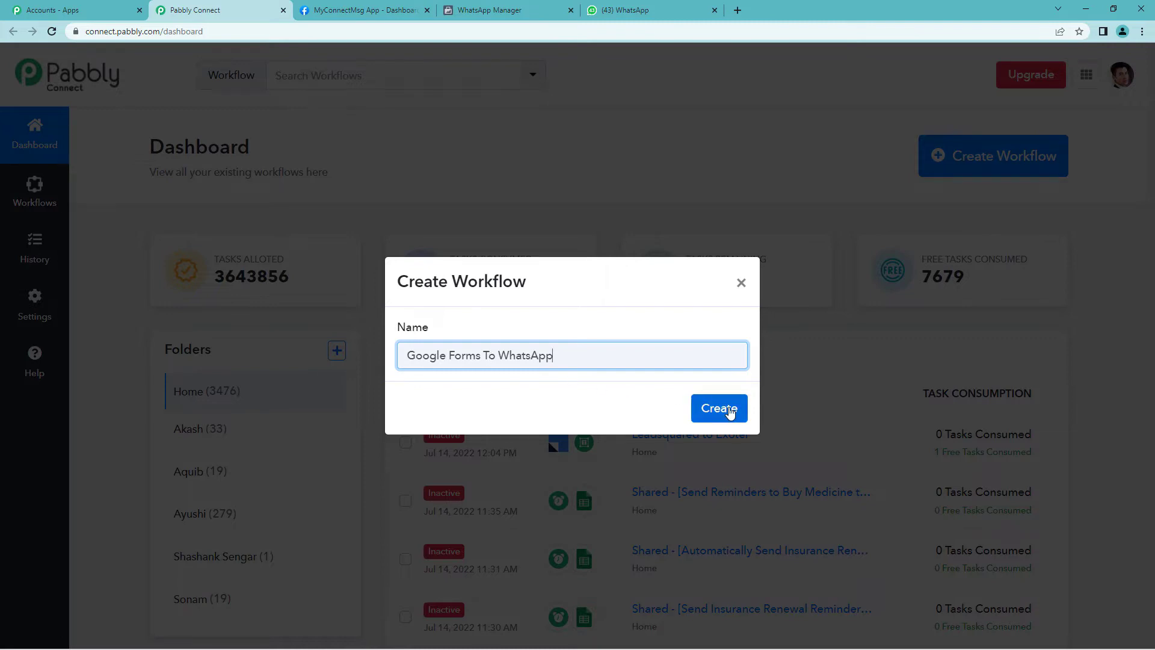
# Step: Create the 'Google Forms To WhatsApp' workflow and adjust its trigger and action step panels
pyautogui.click(729, 412)
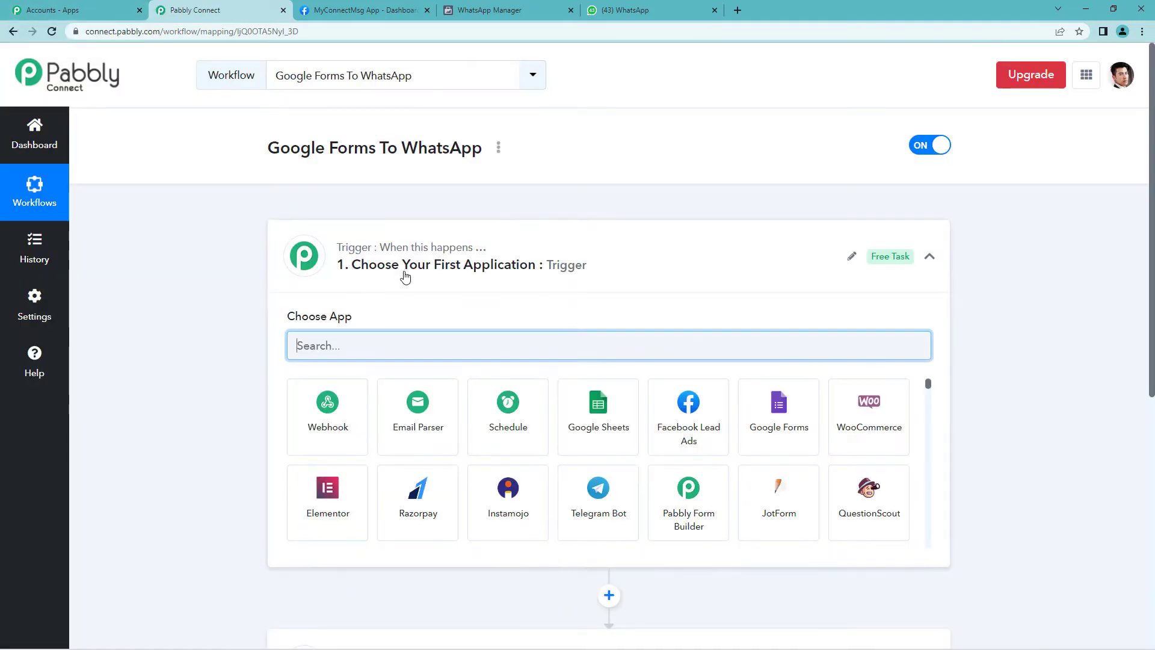
pyautogui.click(405, 277)
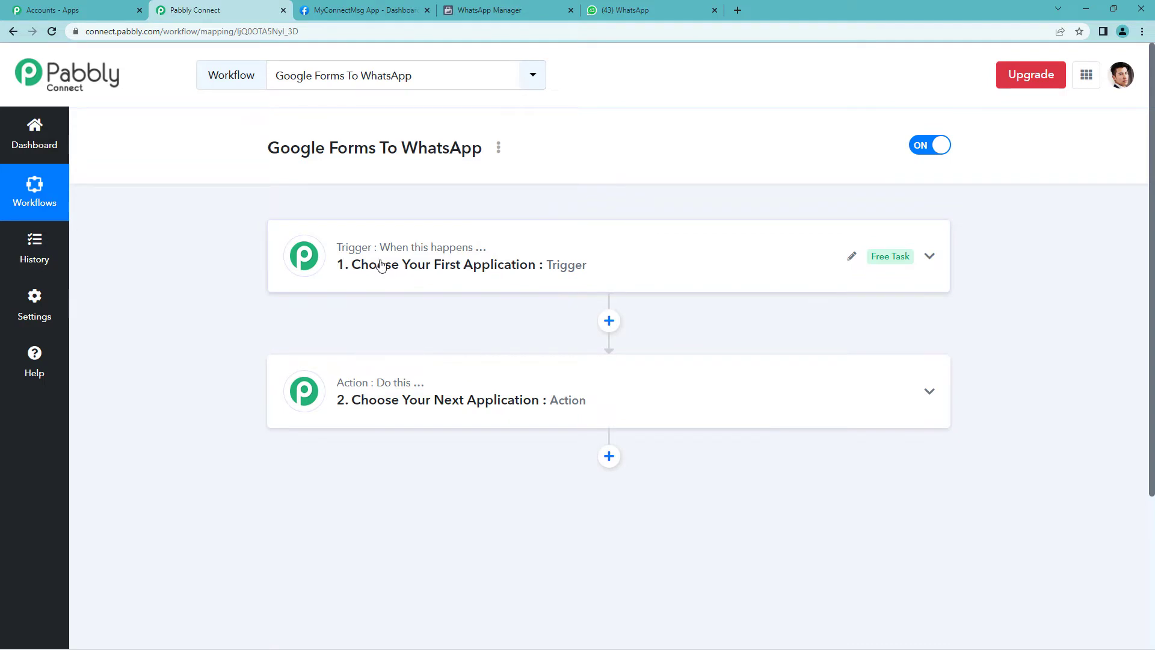
pyautogui.moveTo(380, 247); pyautogui.dragTo(491, 254)
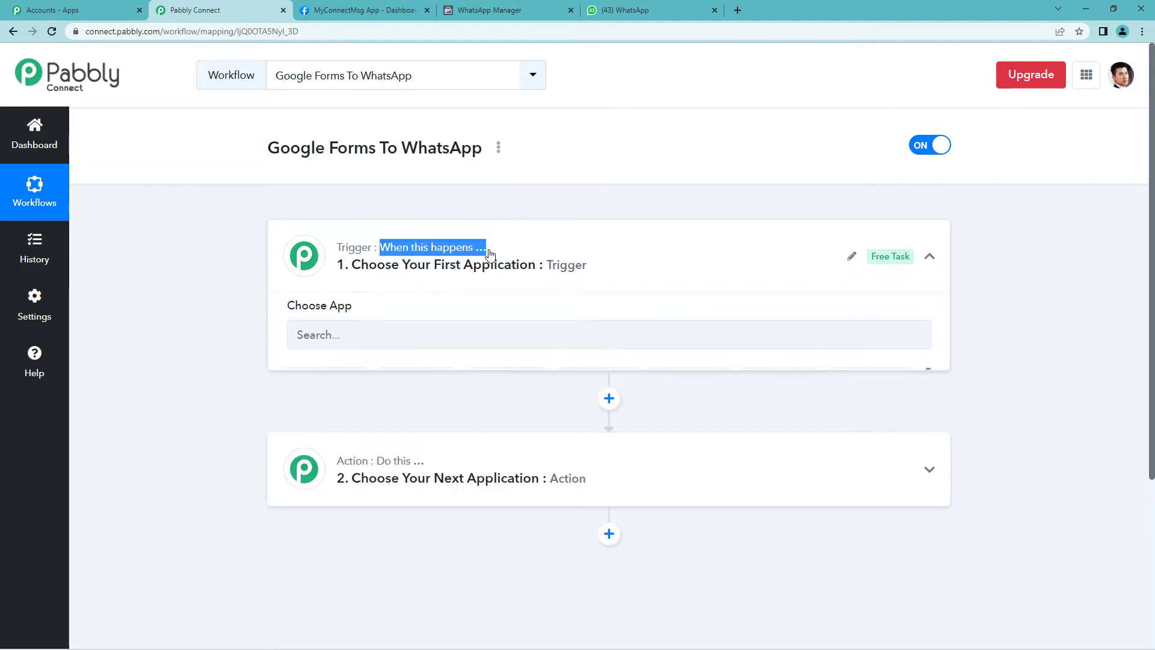
pyautogui.click(419, 271)
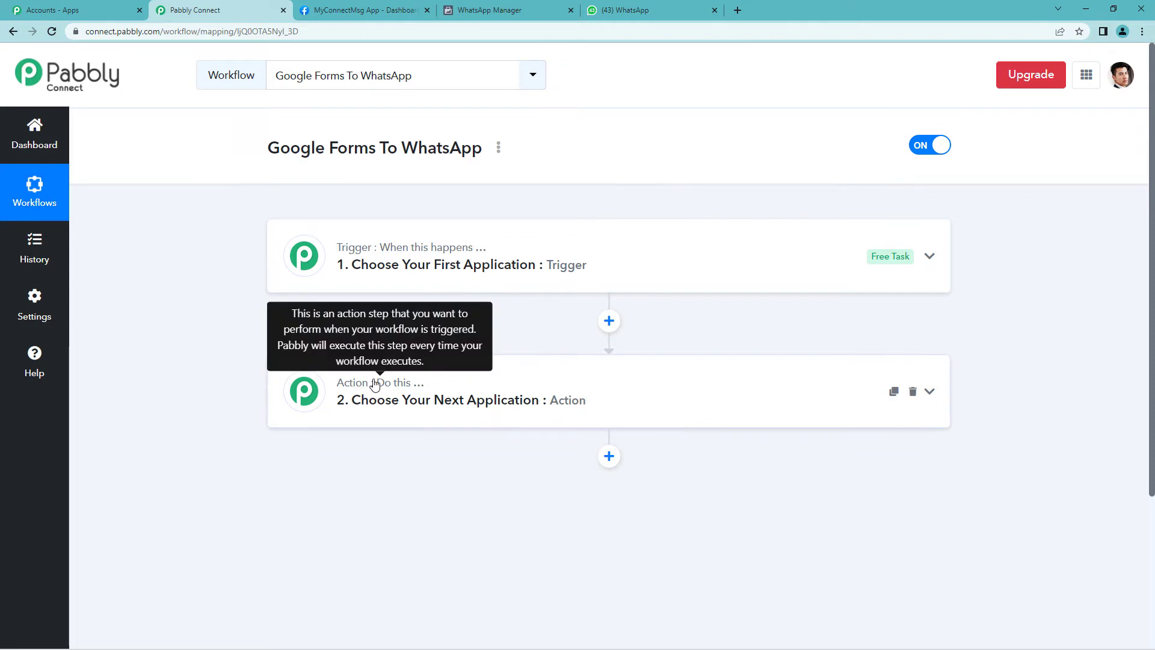
pyautogui.moveTo(374, 382); pyautogui.dragTo(438, 384)
# Step: Search 'googl' and pick Google Forms as the trigger app
pyautogui.click(407, 276)
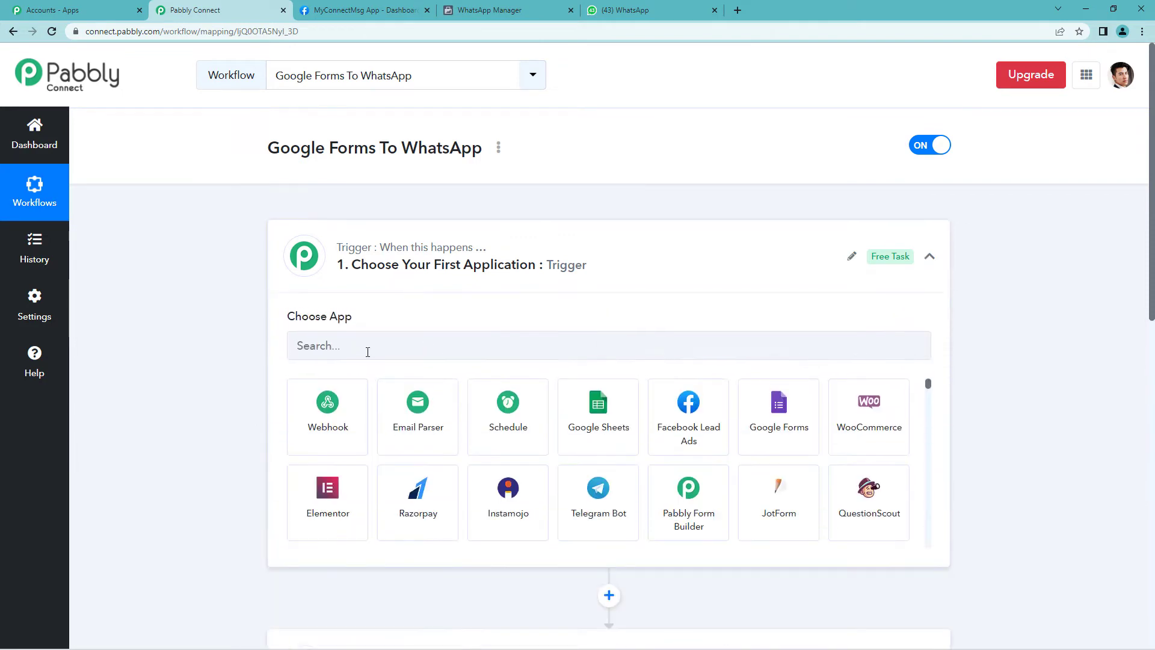
pyautogui.click(365, 345)
pyautogui.write('googl')
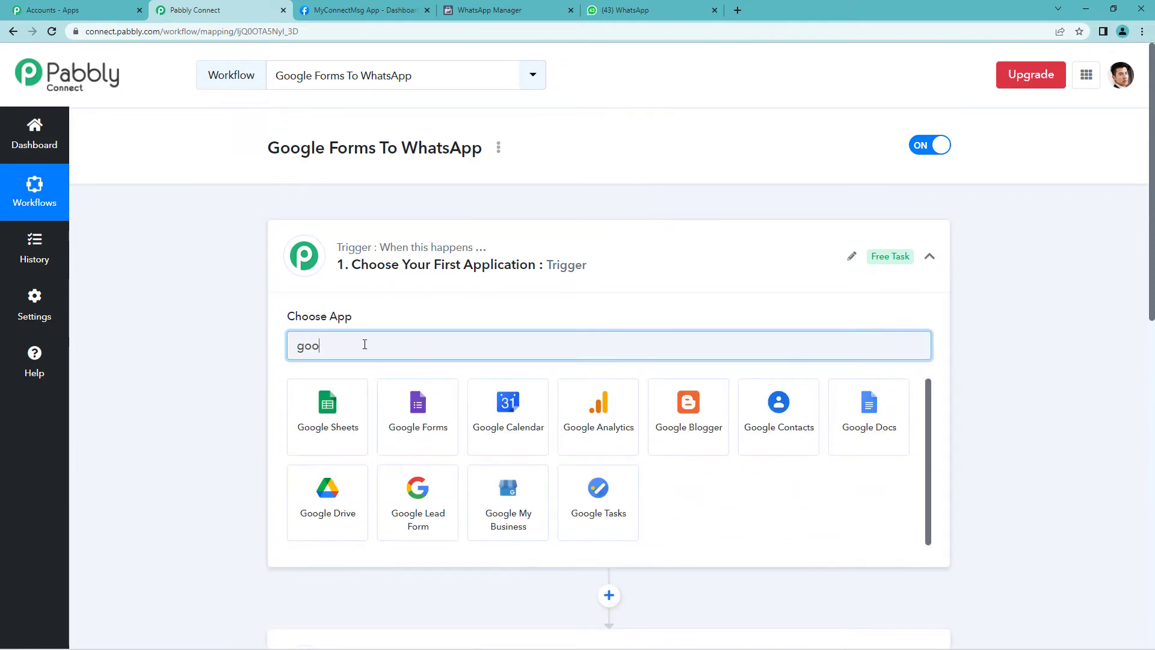
pyautogui.click(445, 433)
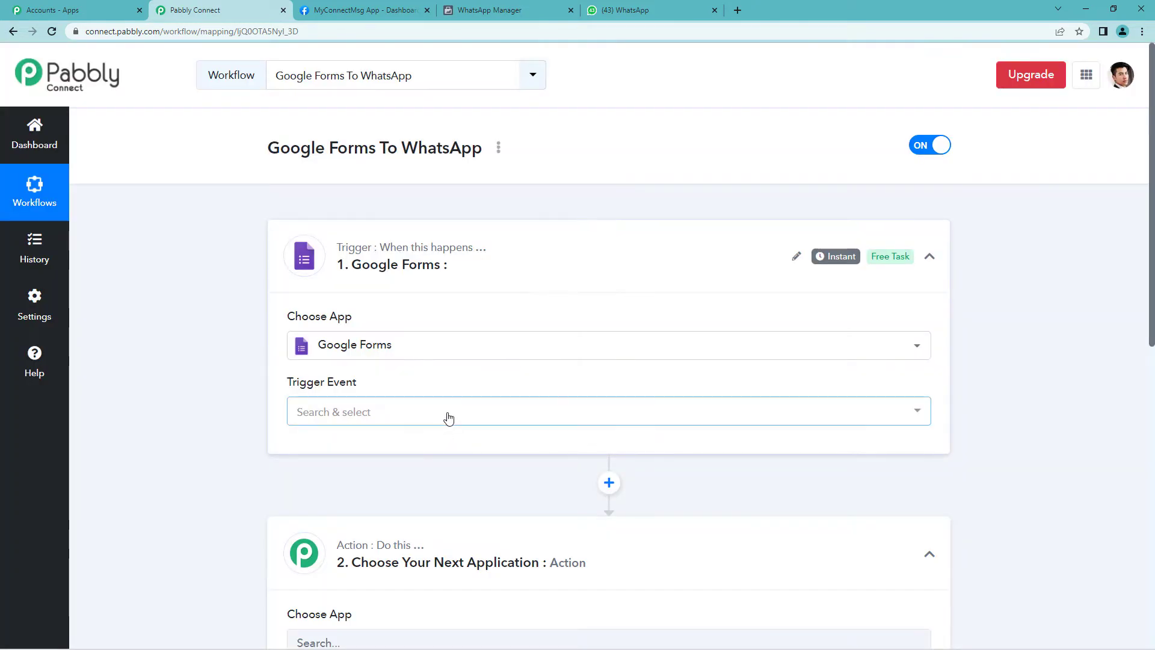
# Step: Set the trigger event to New Response Received and copy the webhook URL
pyautogui.click(446, 414)
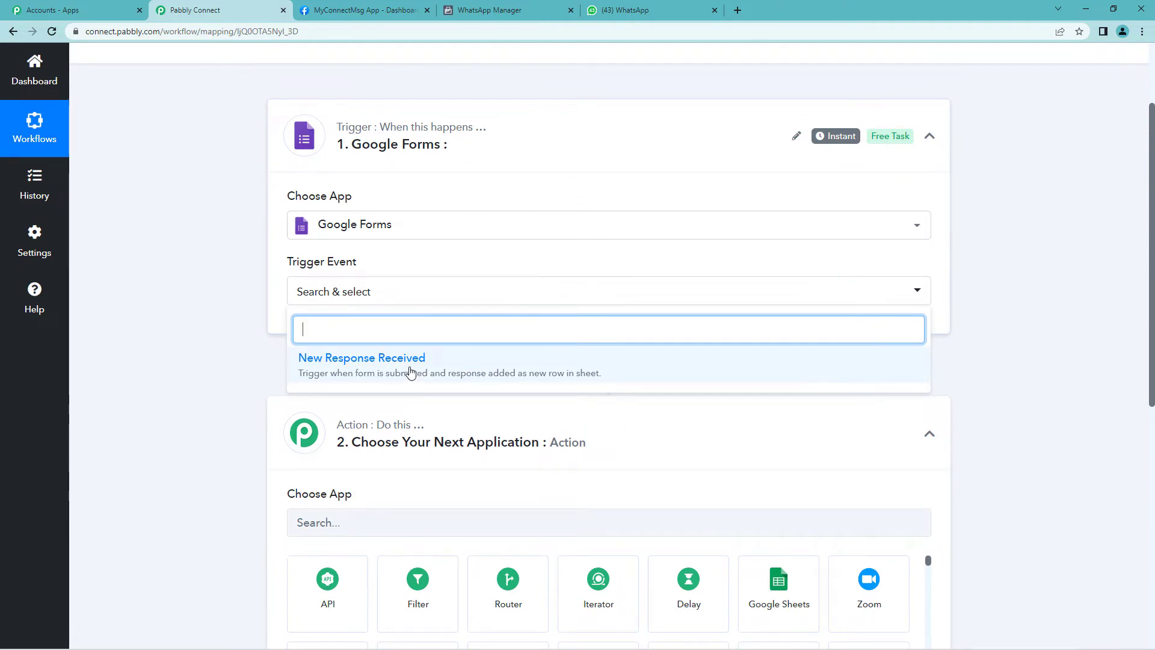
pyautogui.click(411, 372)
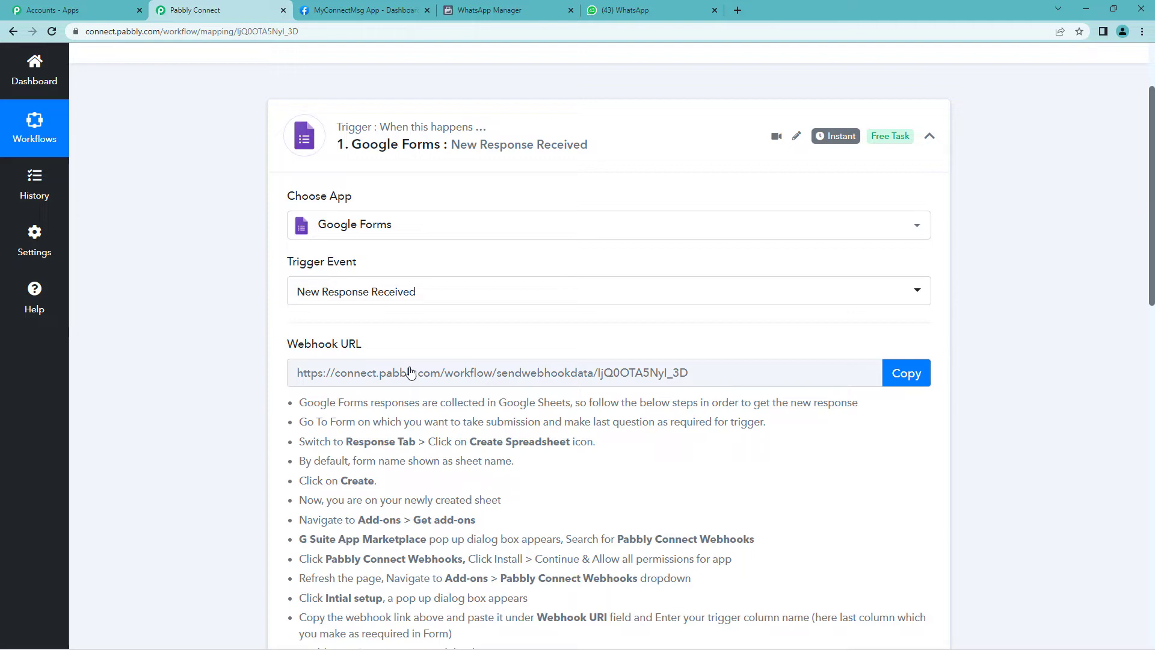
pyautogui.scroll(-2, 409, 373)
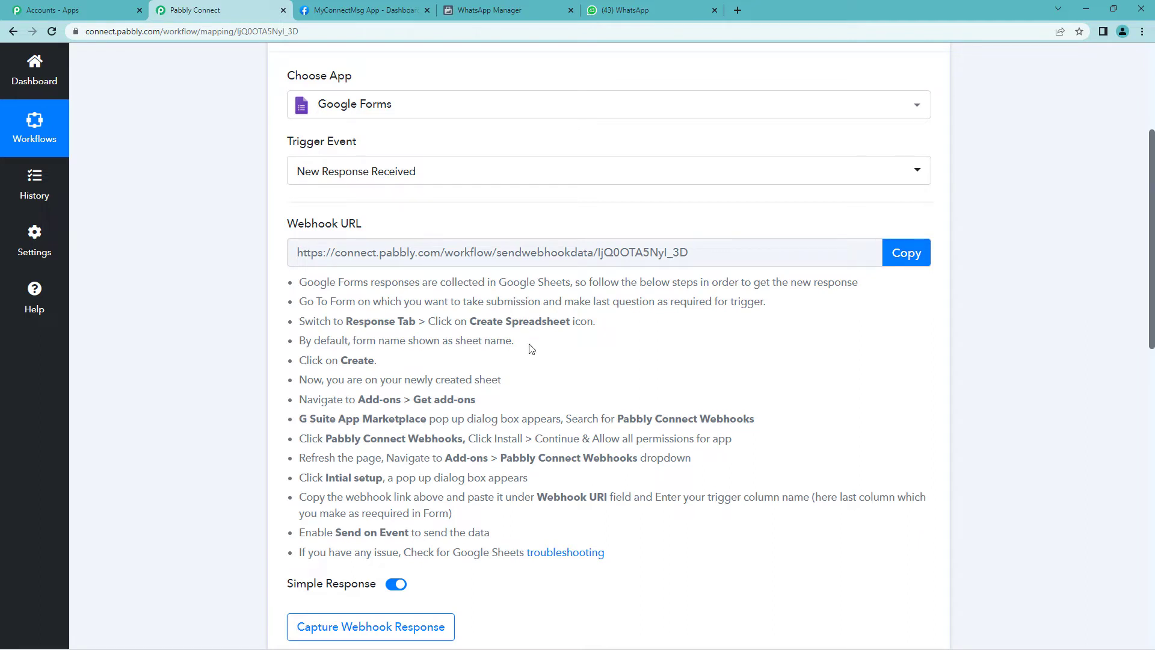
pyautogui.click(898, 260)
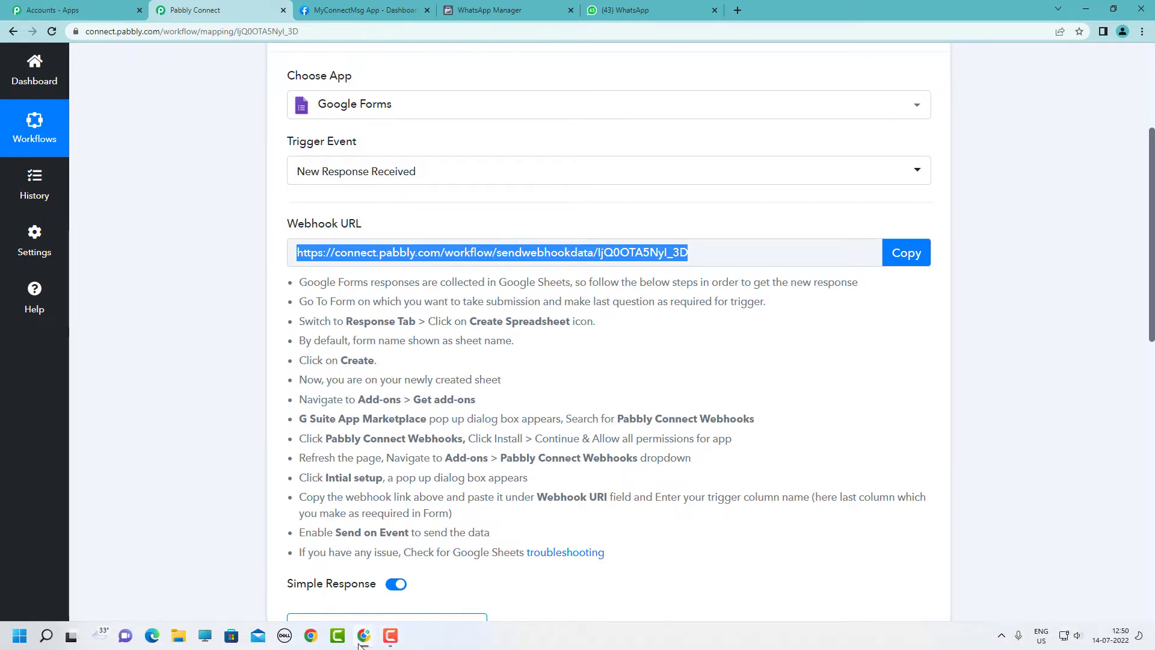
# Step: Link the order form's responses to a newly created spreadsheet
pyautogui.moveTo(375, 631)
pyautogui.click(428, 571)
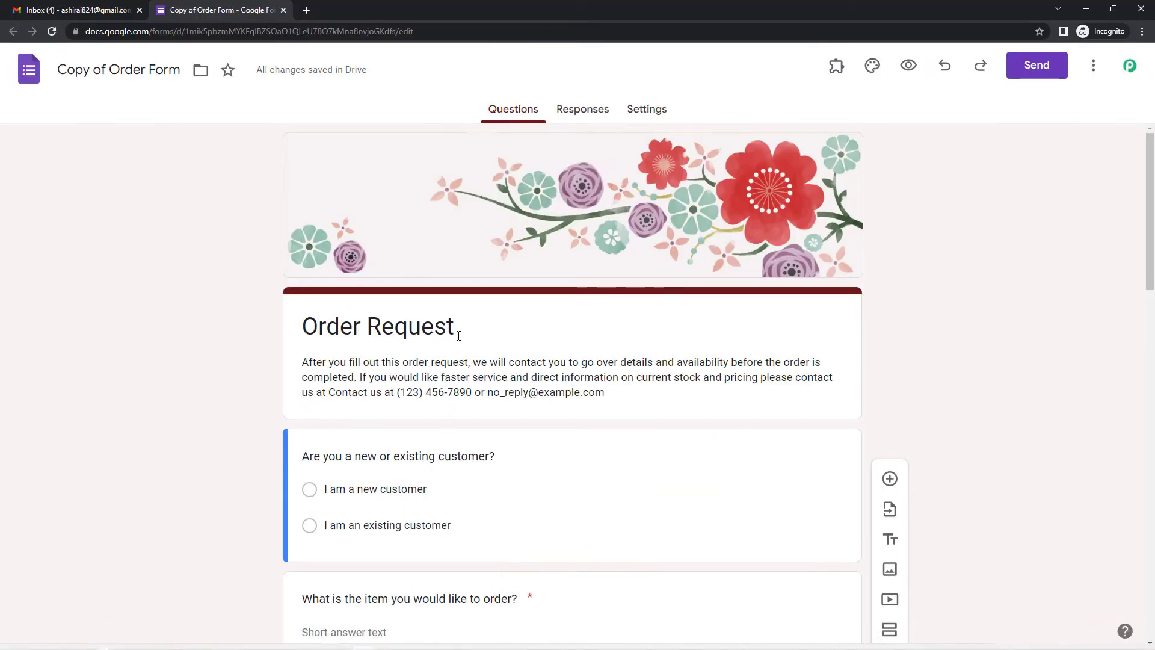
pyautogui.scroll(2, 458, 335)
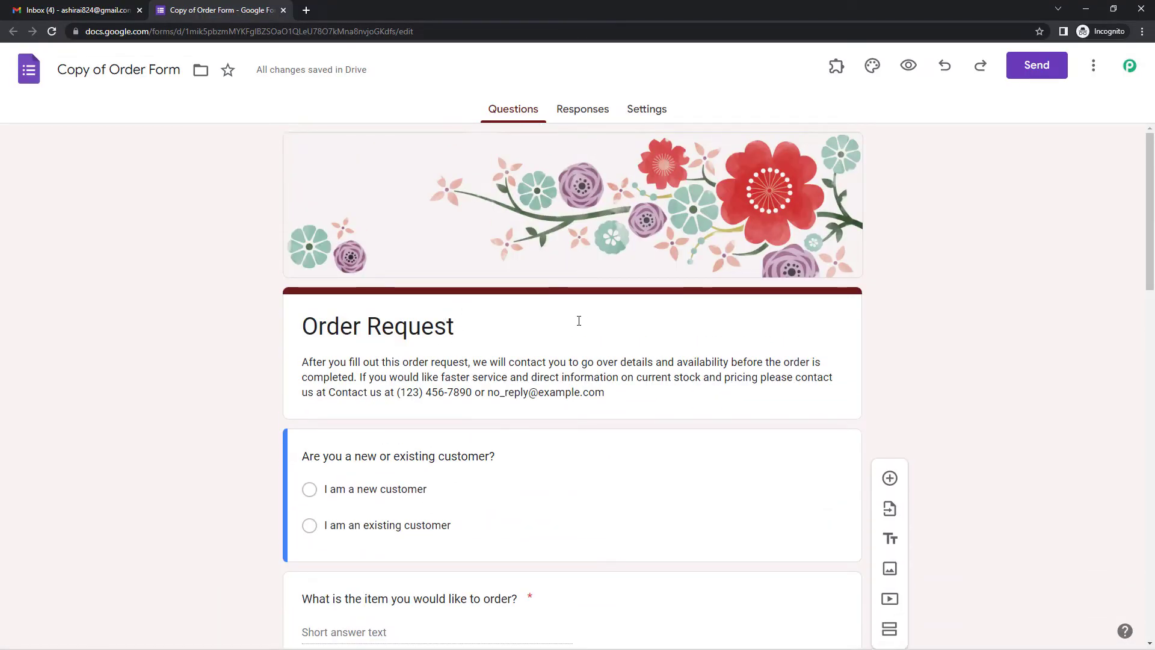
pyautogui.click(584, 113)
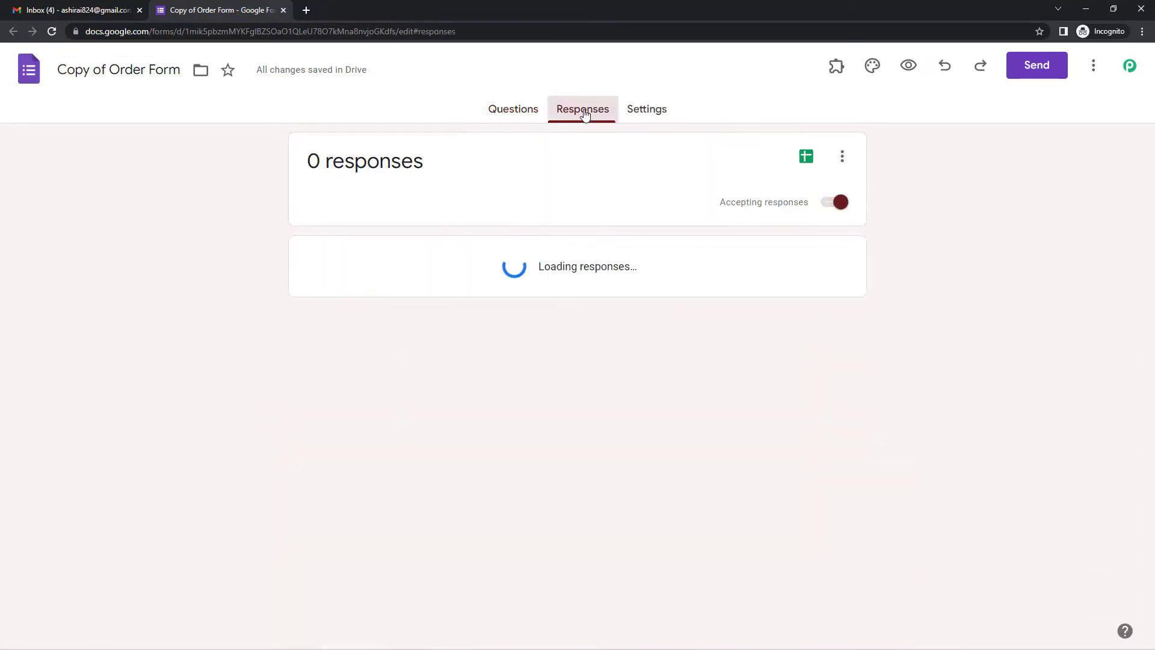
pyautogui.click(807, 158)
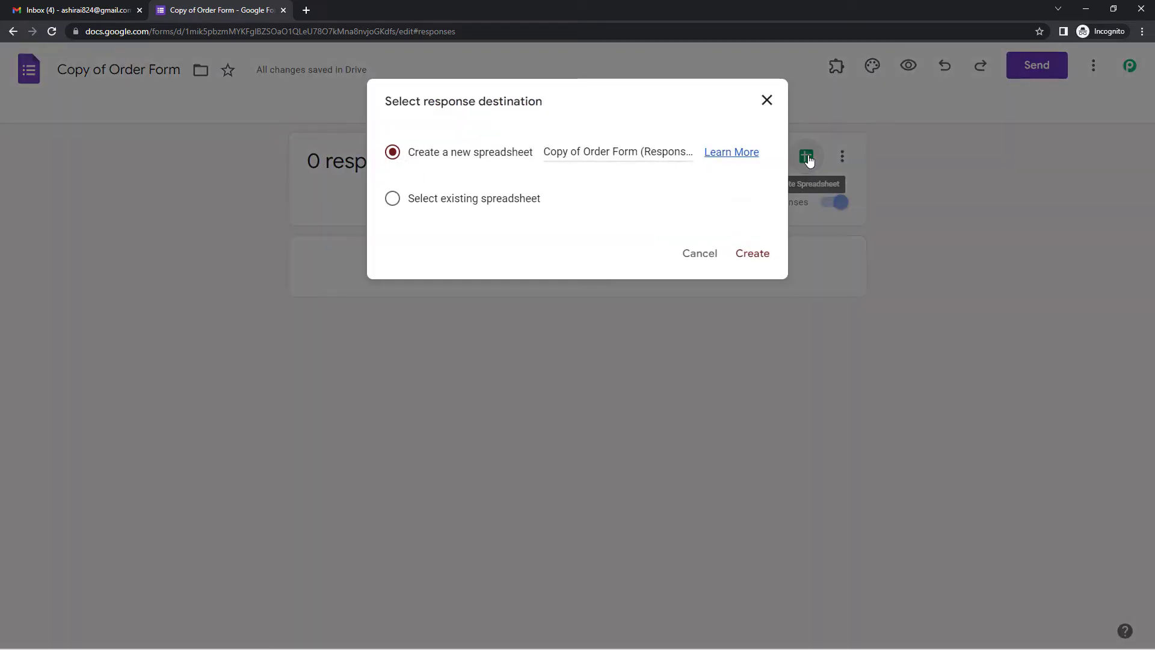
pyautogui.click(759, 256)
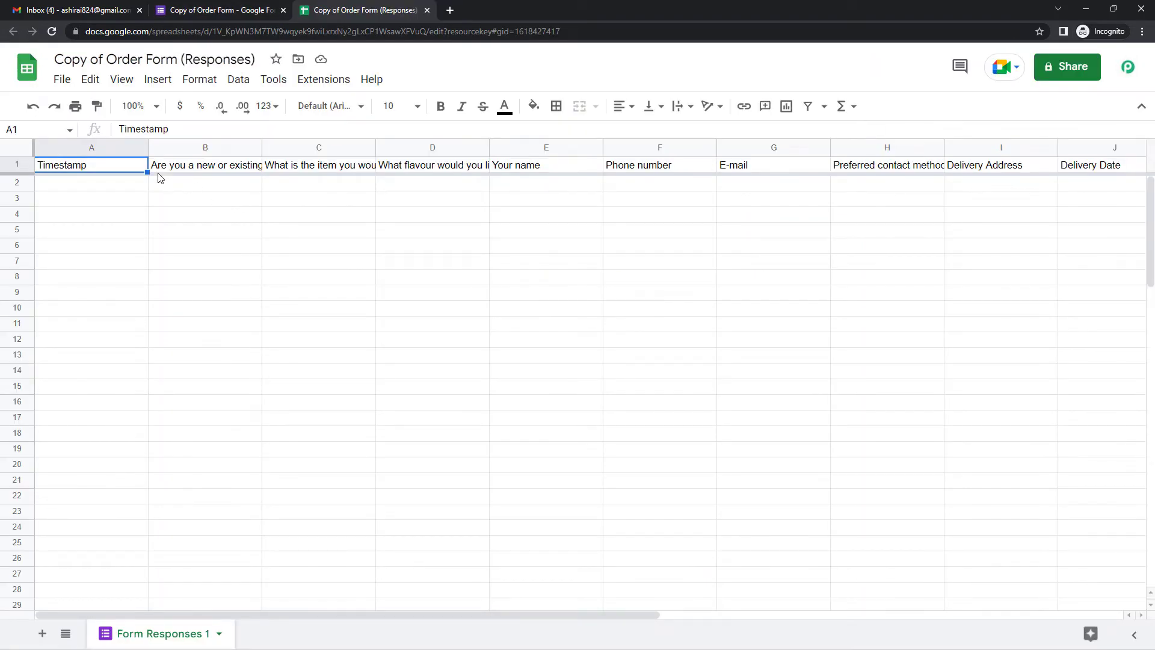
# Step: Review the form's questions, then go to the Copy of Order Form (Responses) sheet
pyautogui.click(221, 6)
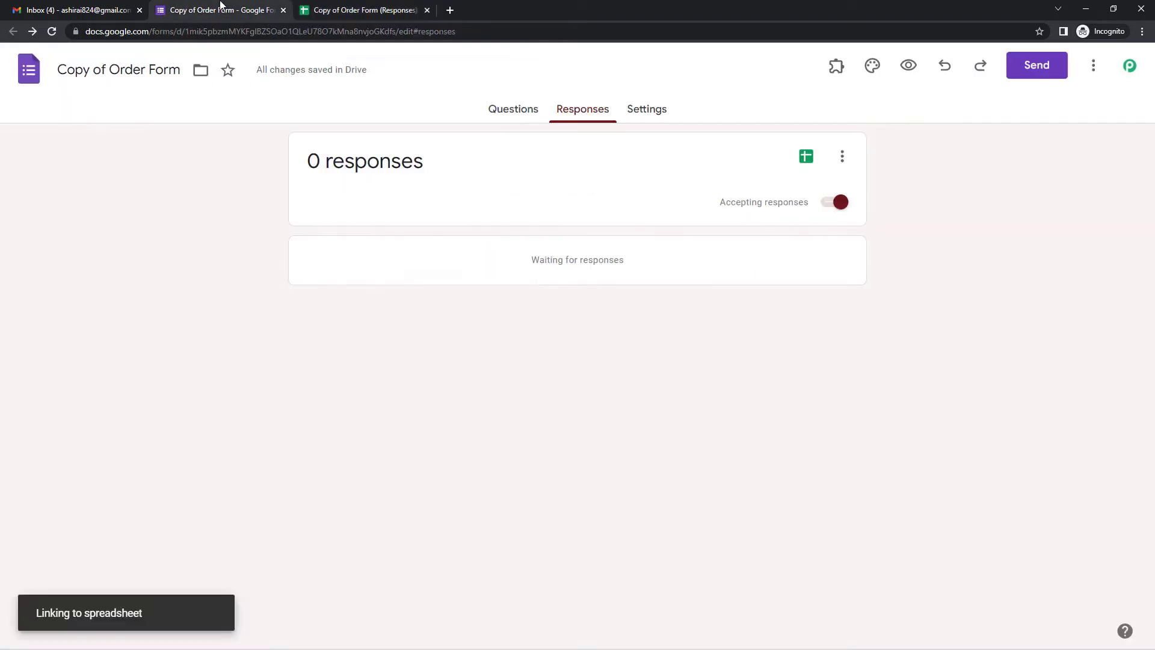
pyautogui.click(503, 121)
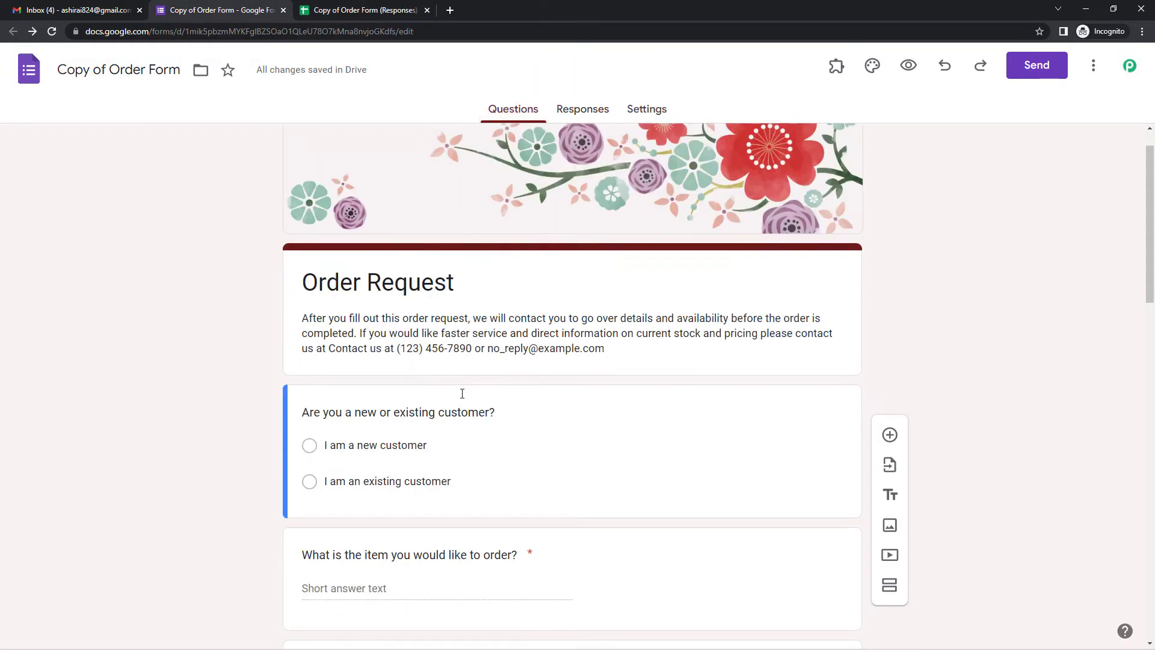
pyautogui.scroll(-4, 459, 399)
pyautogui.scroll(-2, 390, 327)
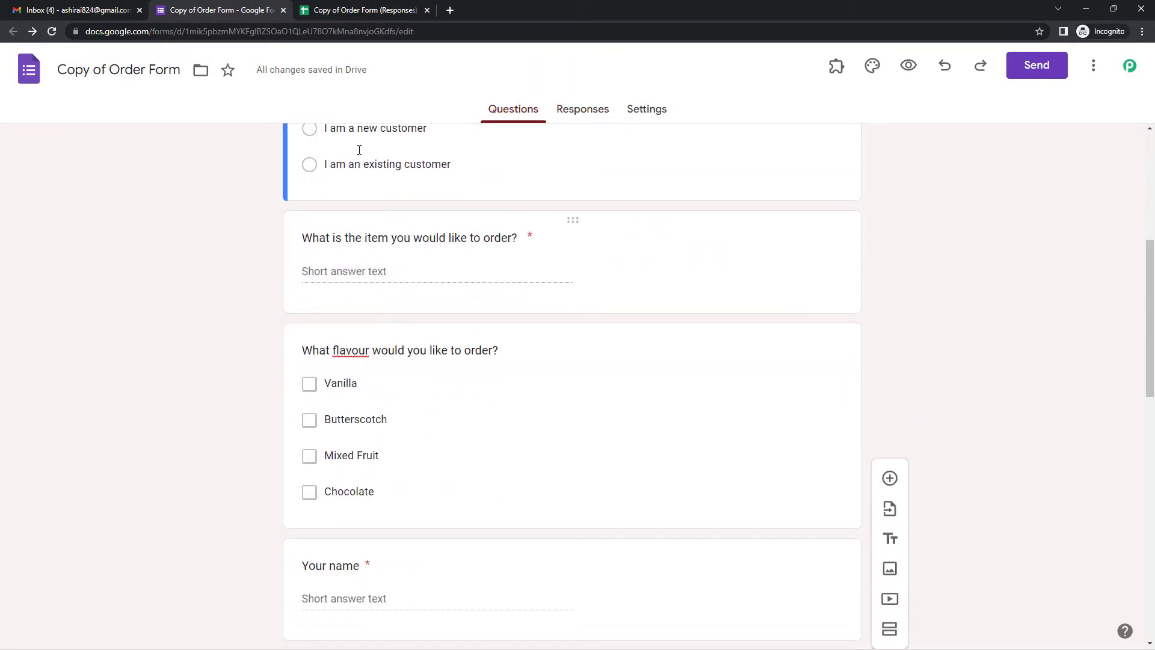
pyautogui.click(353, 9)
# Step: Check the question headings and start the Pabbly Connect Webhooks Initial Setup
pyautogui.click(215, 169)
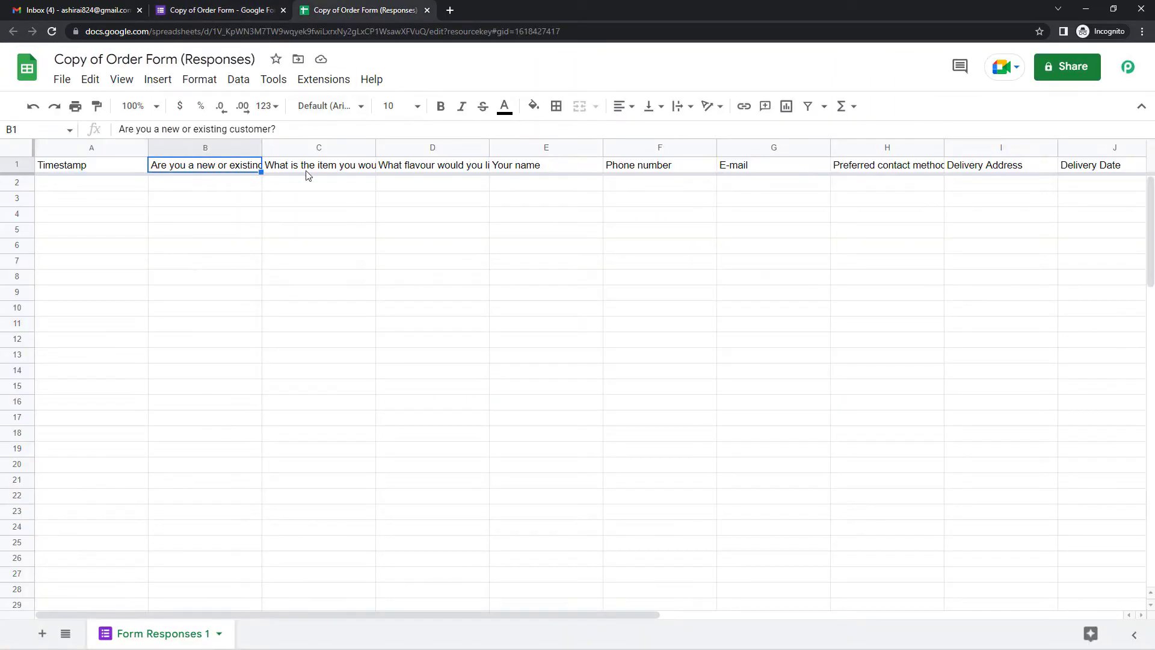
pyautogui.click(308, 172)
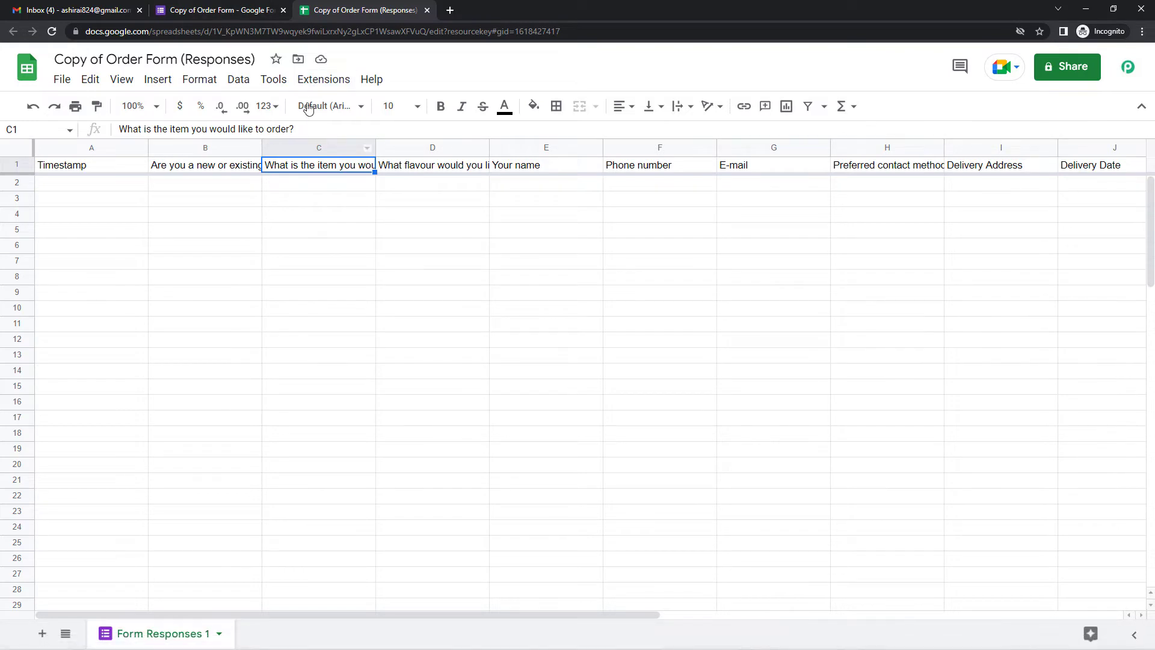
pyautogui.click(330, 84)
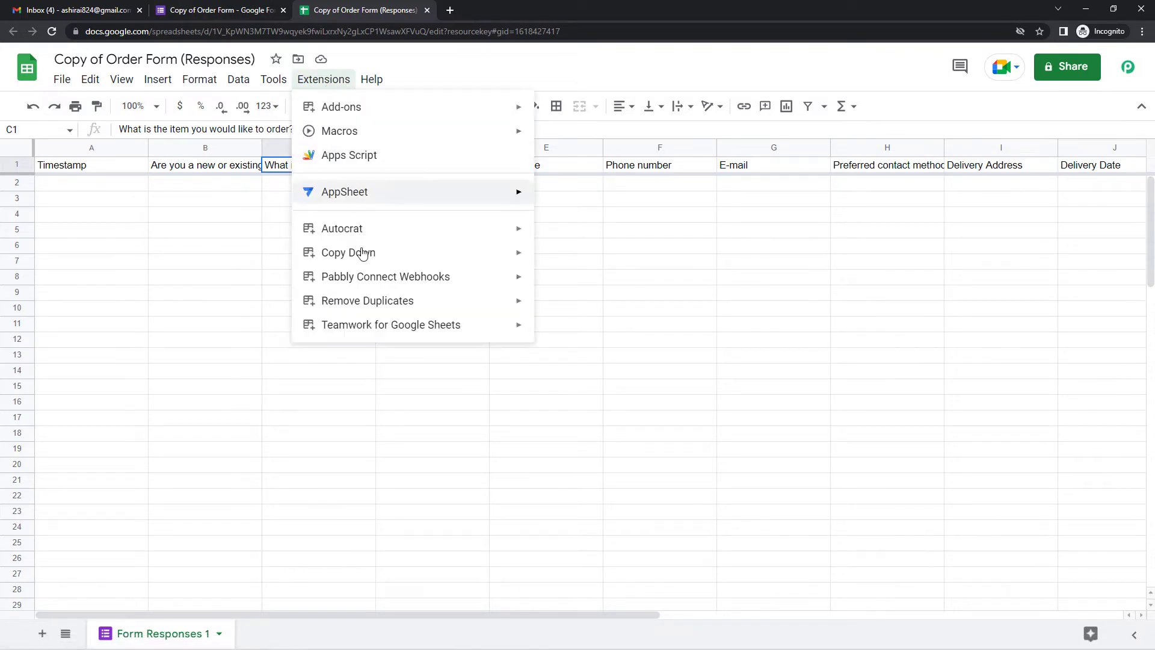
pyautogui.moveTo(369, 283)
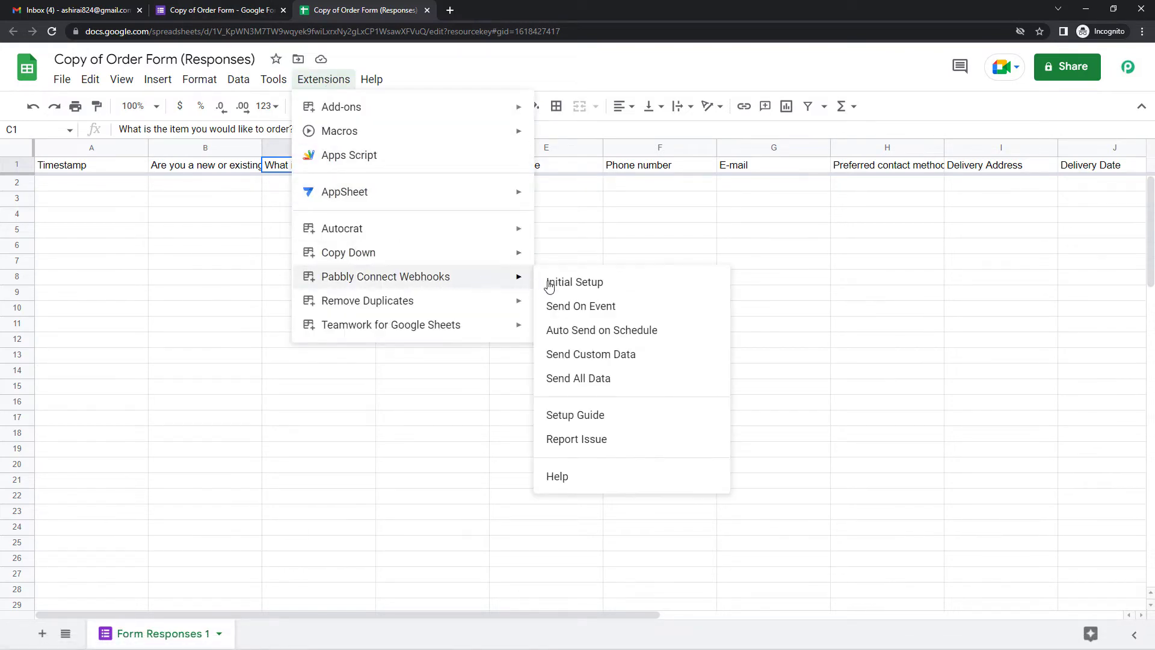
pyautogui.click(567, 291)
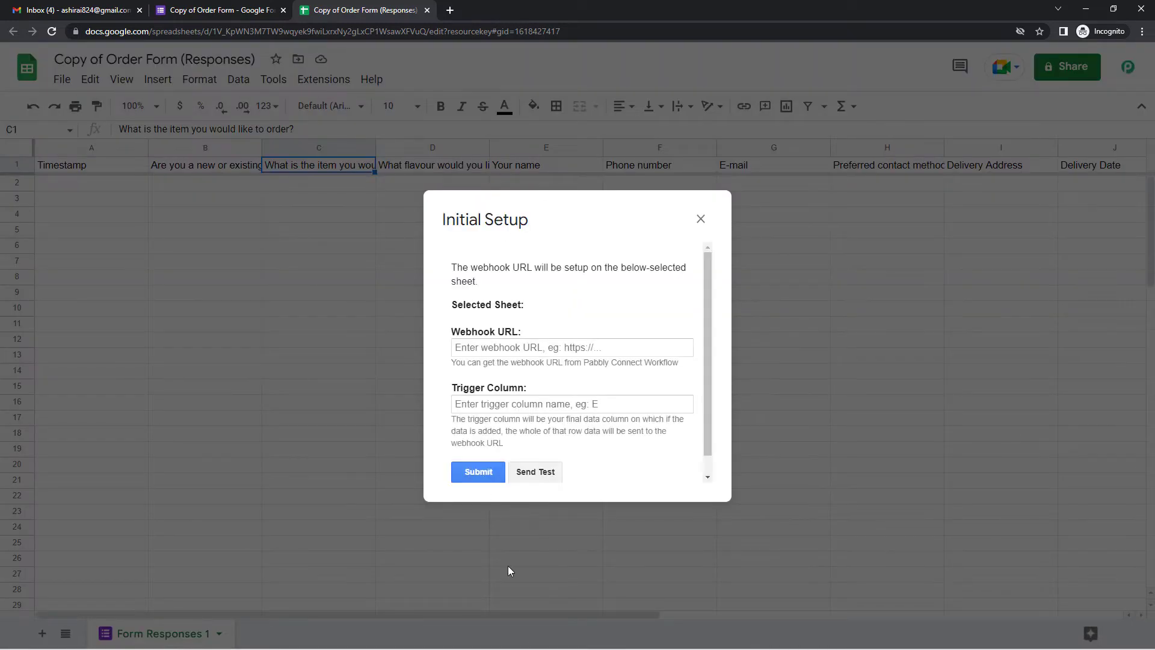
# Step: Submit the Initial Setup with the Pabbly webhook URL and trigger column K
pyautogui.moveTo(374, 647)
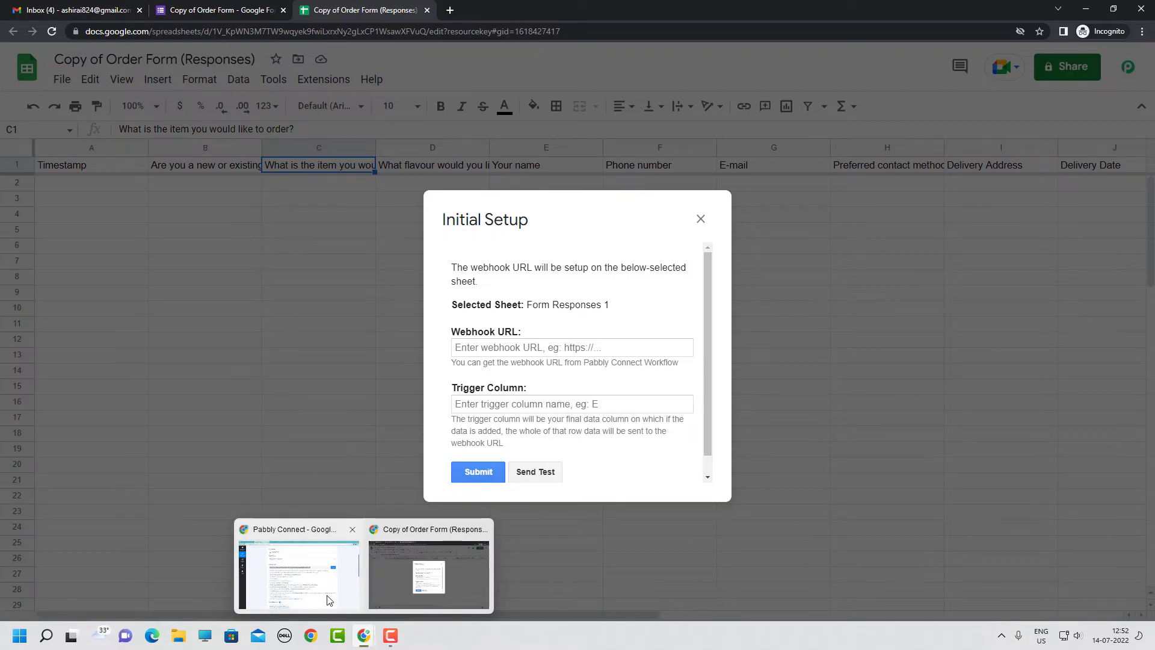
pyautogui.click(328, 596)
pyautogui.click(897, 258)
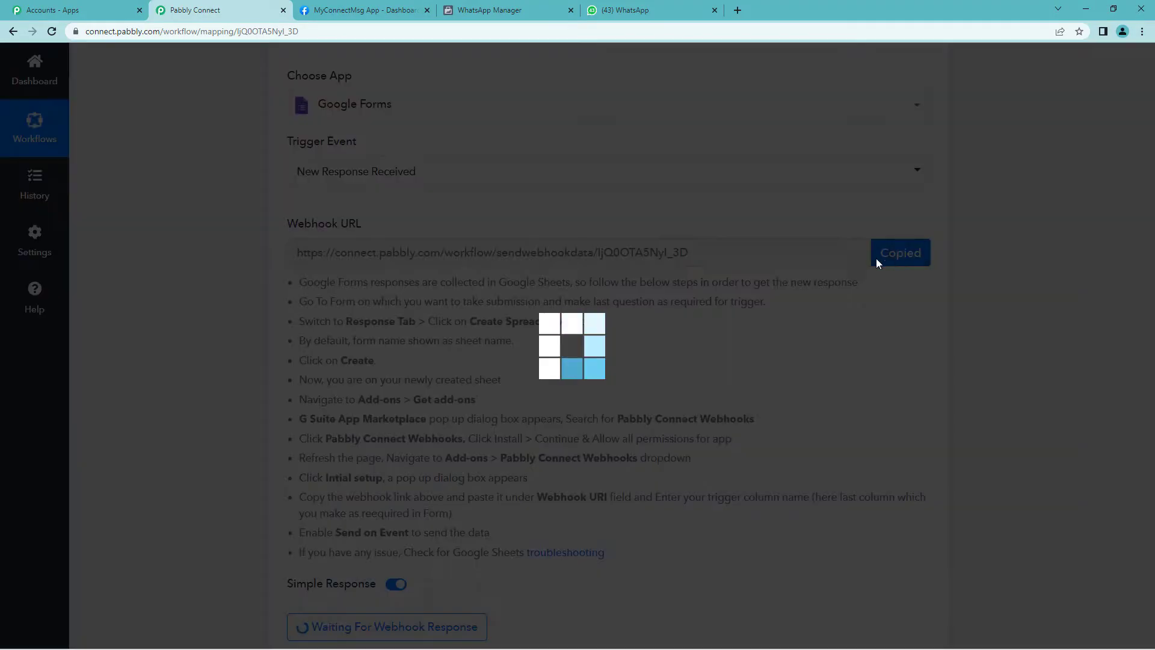
pyautogui.moveTo(402, 636)
pyautogui.moveTo(363, 636)
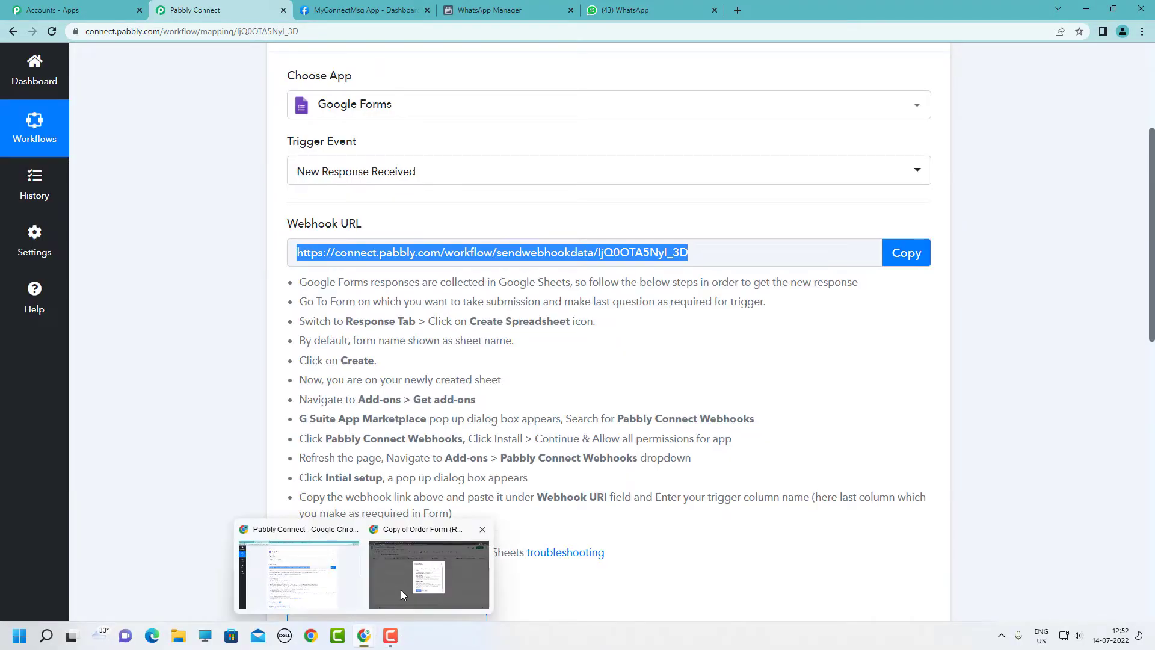
pyautogui.click(428, 595)
pyautogui.click(492, 349)
pyautogui.hotkey('ctrl', 'v')
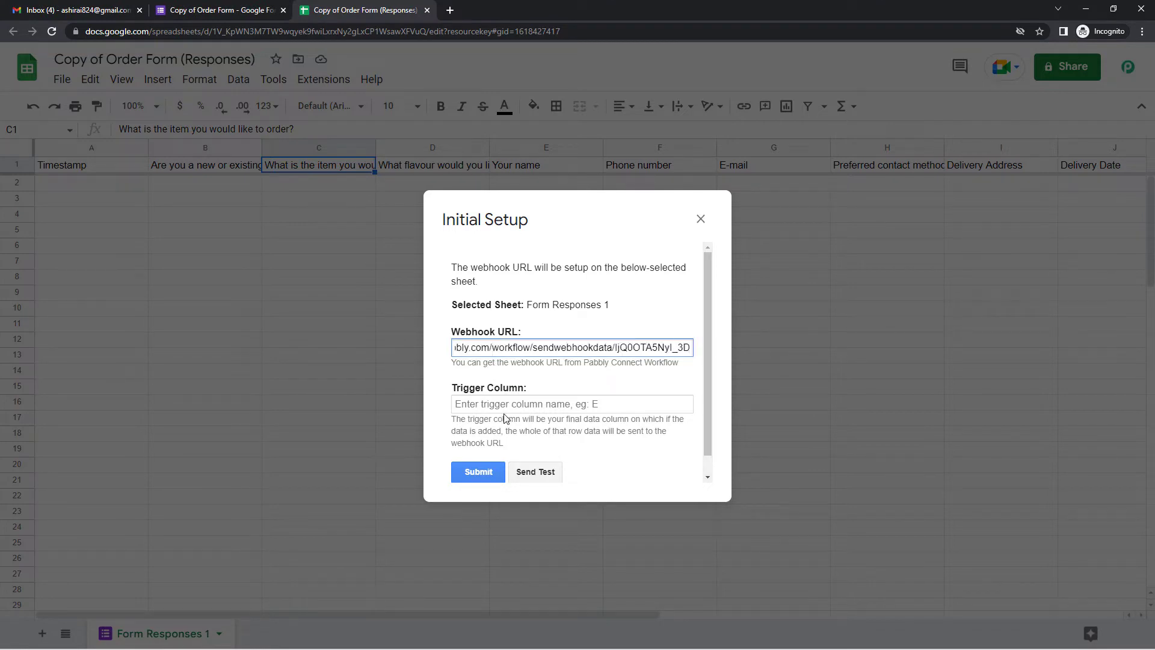
pyautogui.click(504, 406)
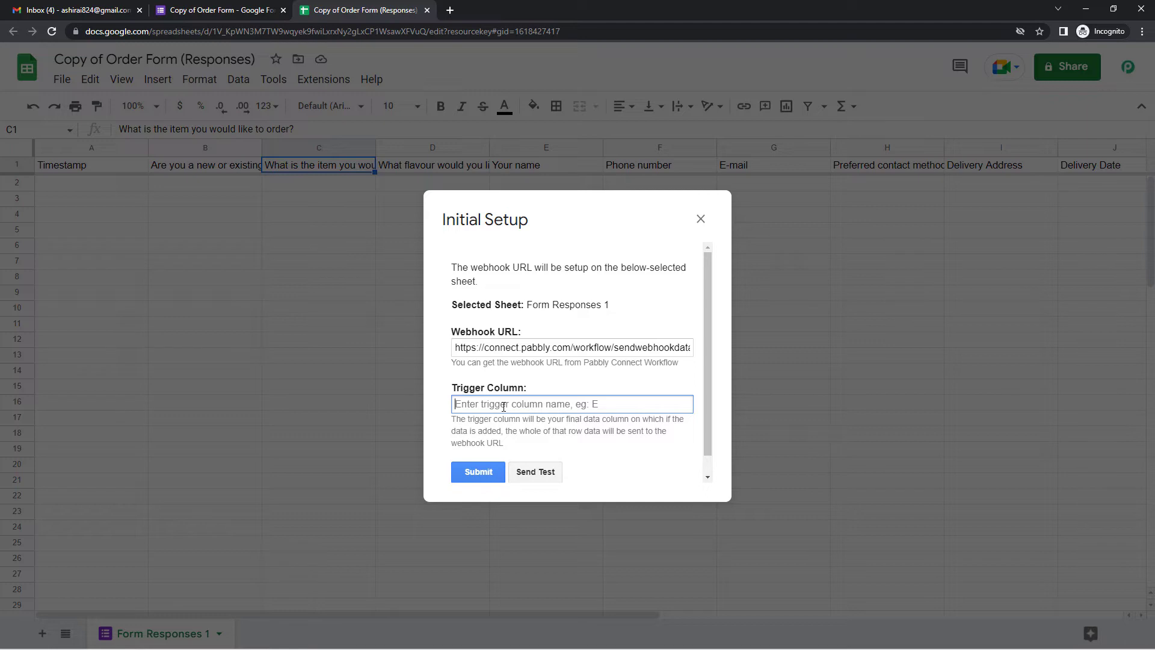
pyautogui.write('K')
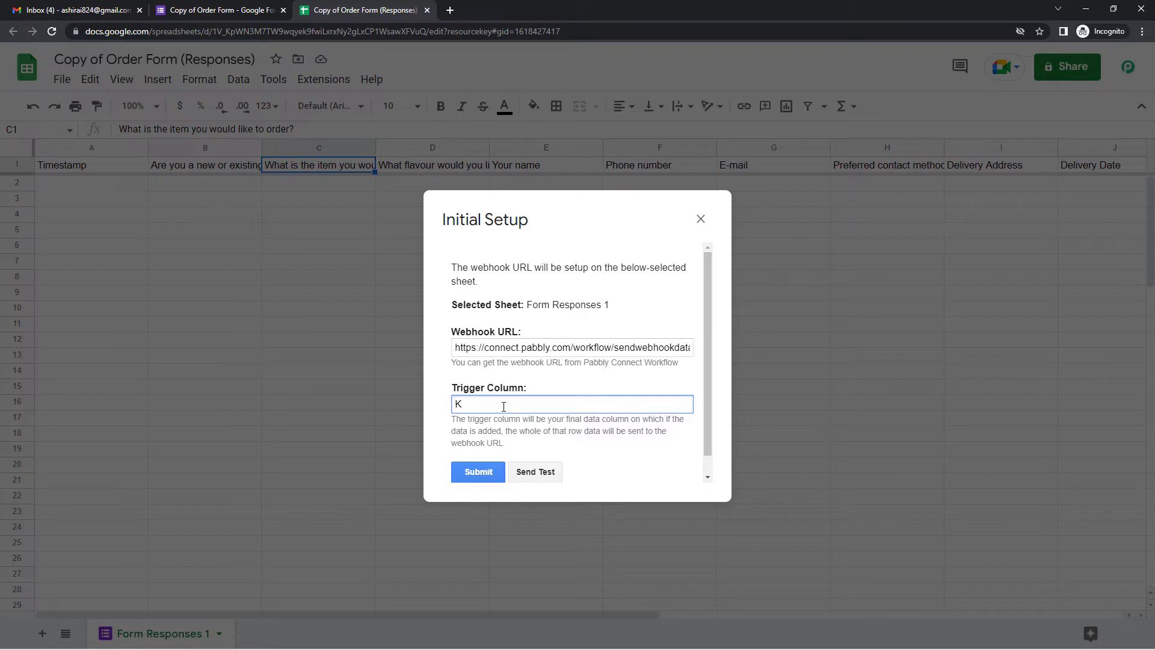
pyautogui.click(480, 467)
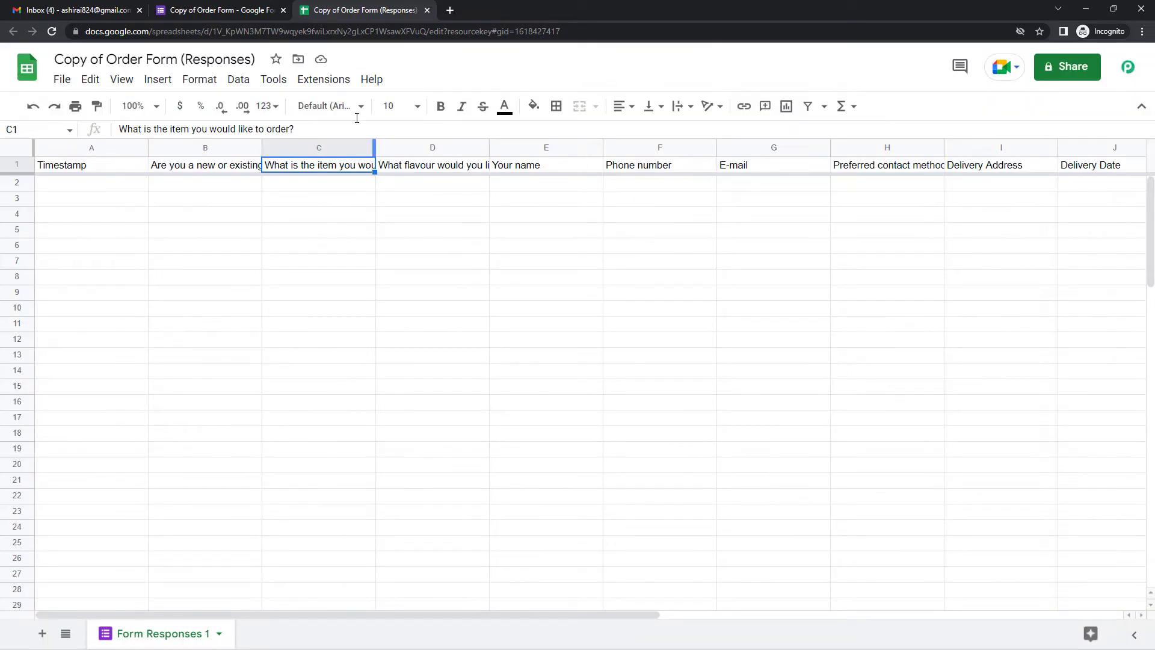
# Step: Turn on Pabbly Connect Webhooks' Send On Event for each new response
pyautogui.click(323, 80)
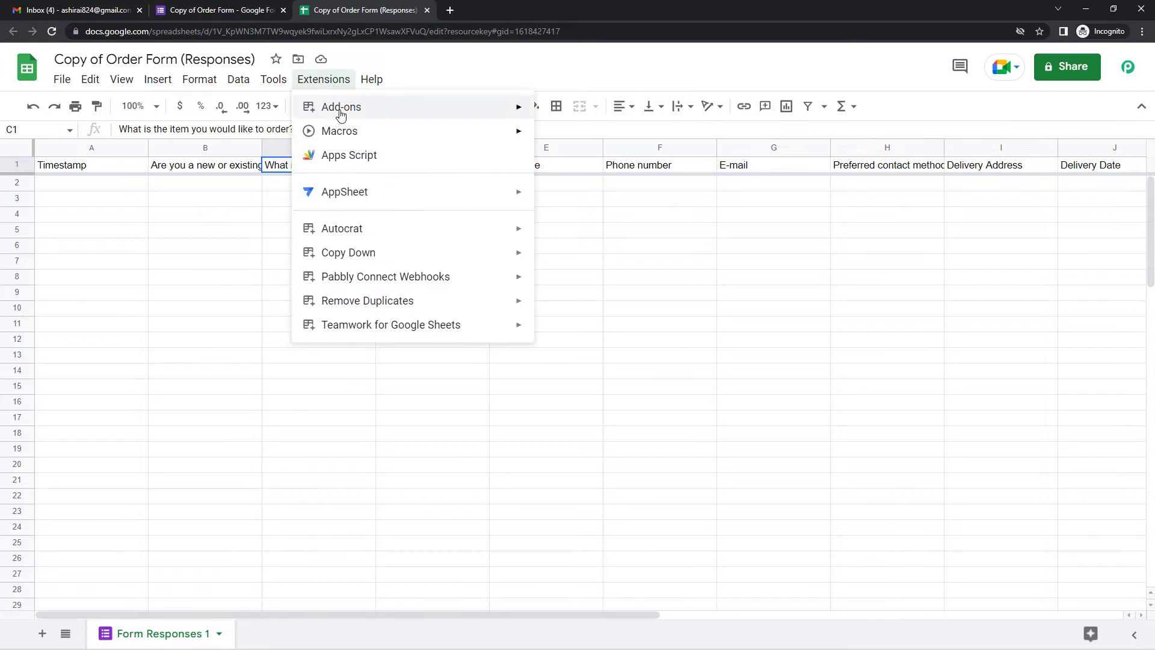
pyautogui.moveTo(388, 283)
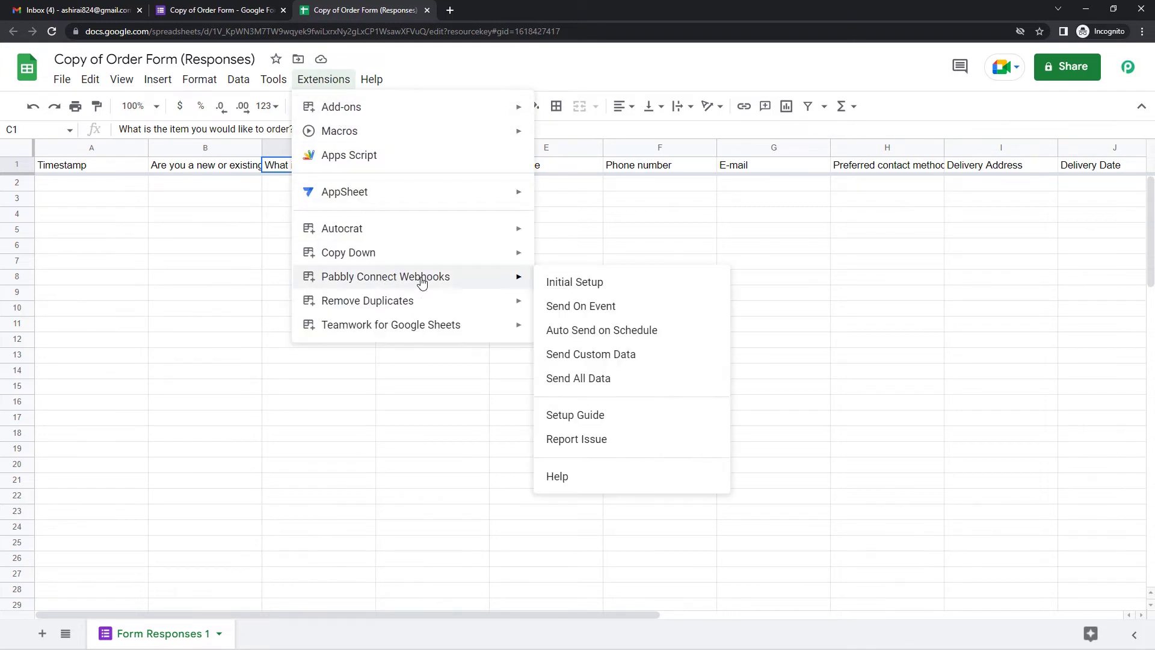
pyautogui.click(580, 307)
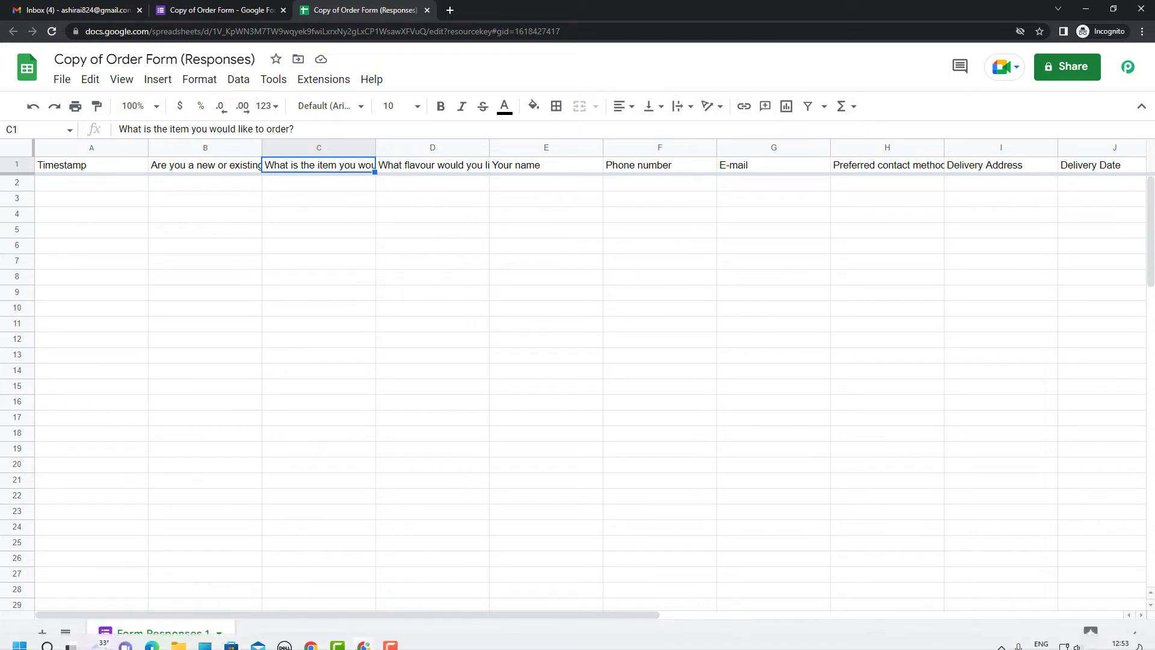
pyautogui.moveTo(363, 639)
pyautogui.click(330, 598)
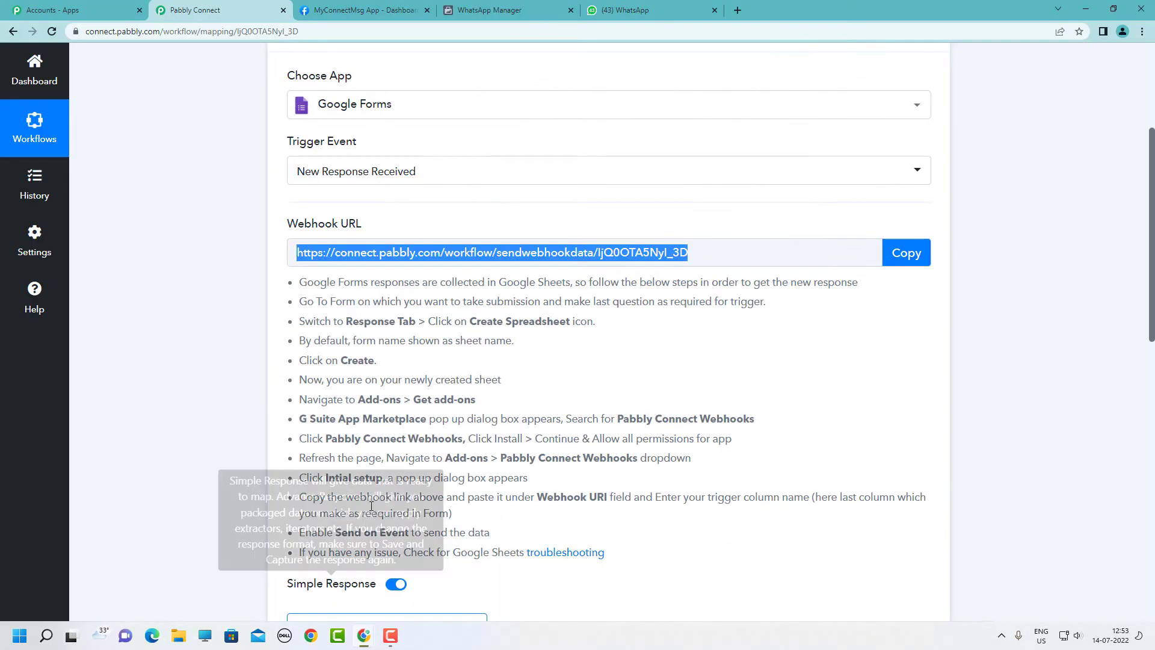
pyautogui.scroll(-4, 519, 383)
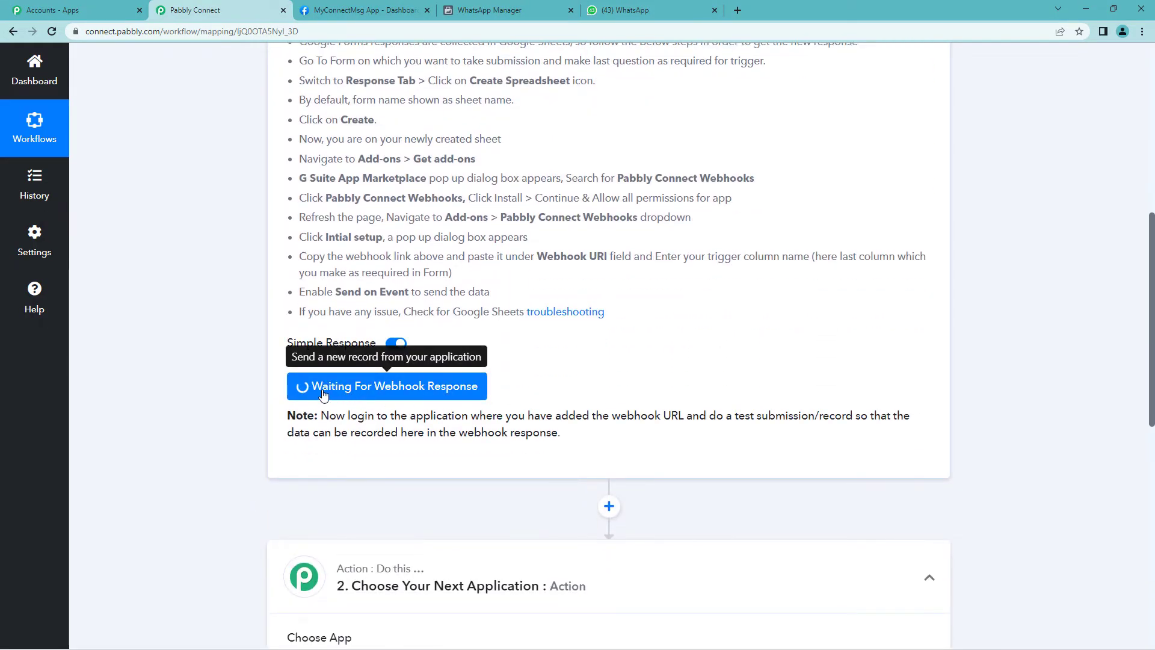
pyautogui.scroll(-3, 444, 283)
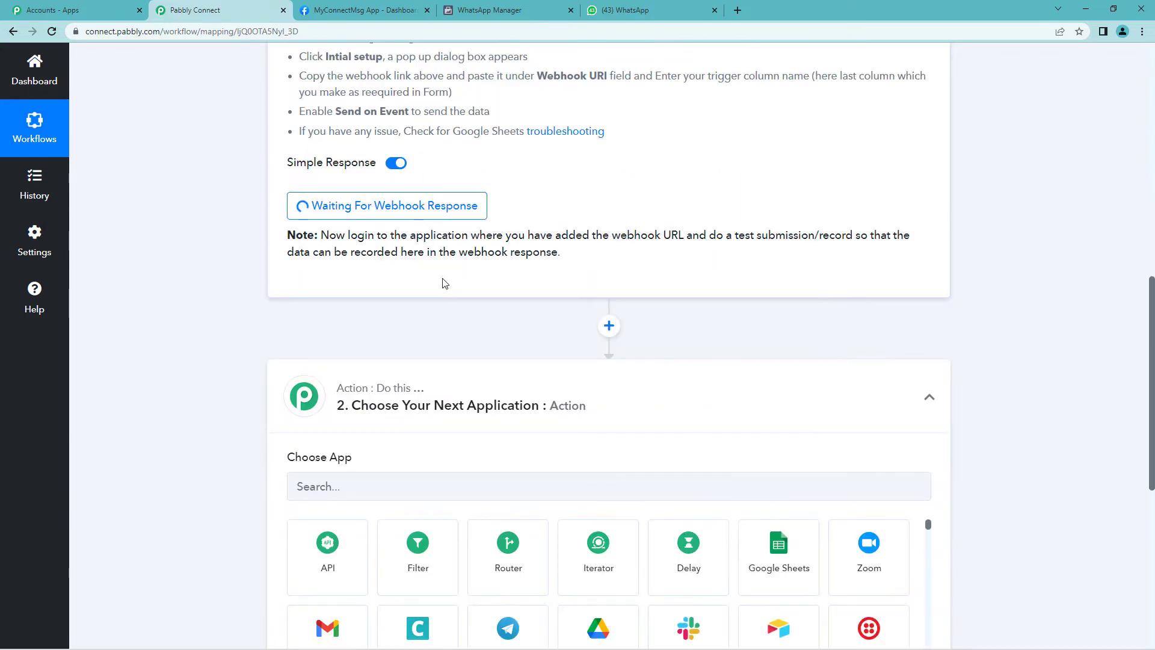
pyautogui.scroll(4, 444, 283)
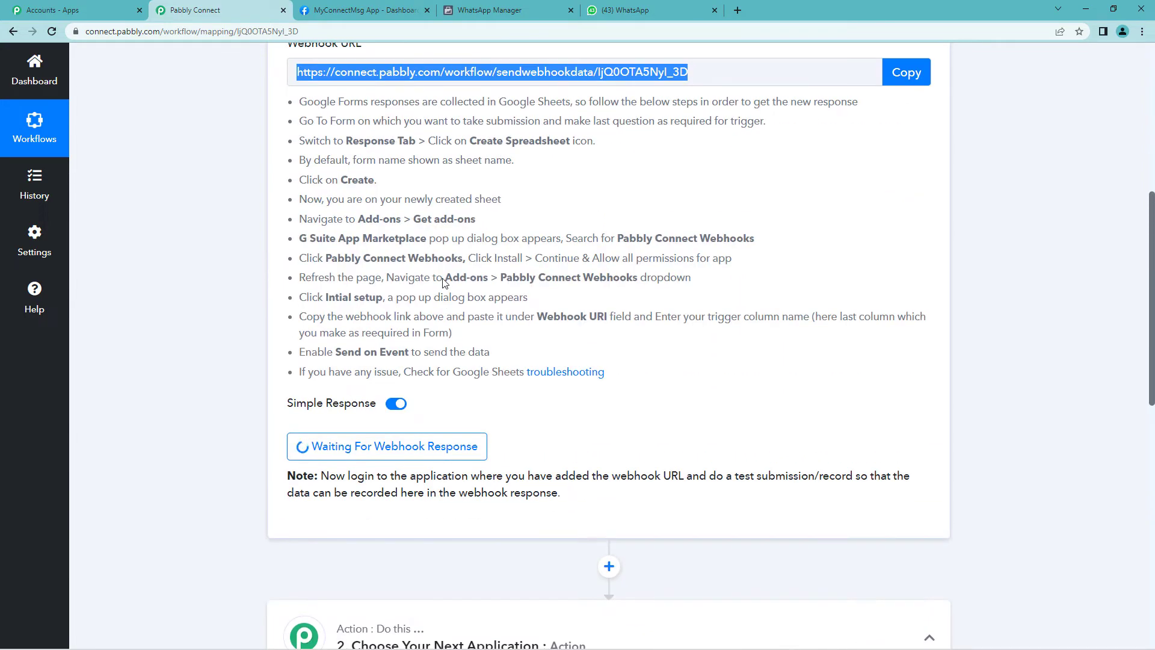
pyautogui.scroll(3, 443, 282)
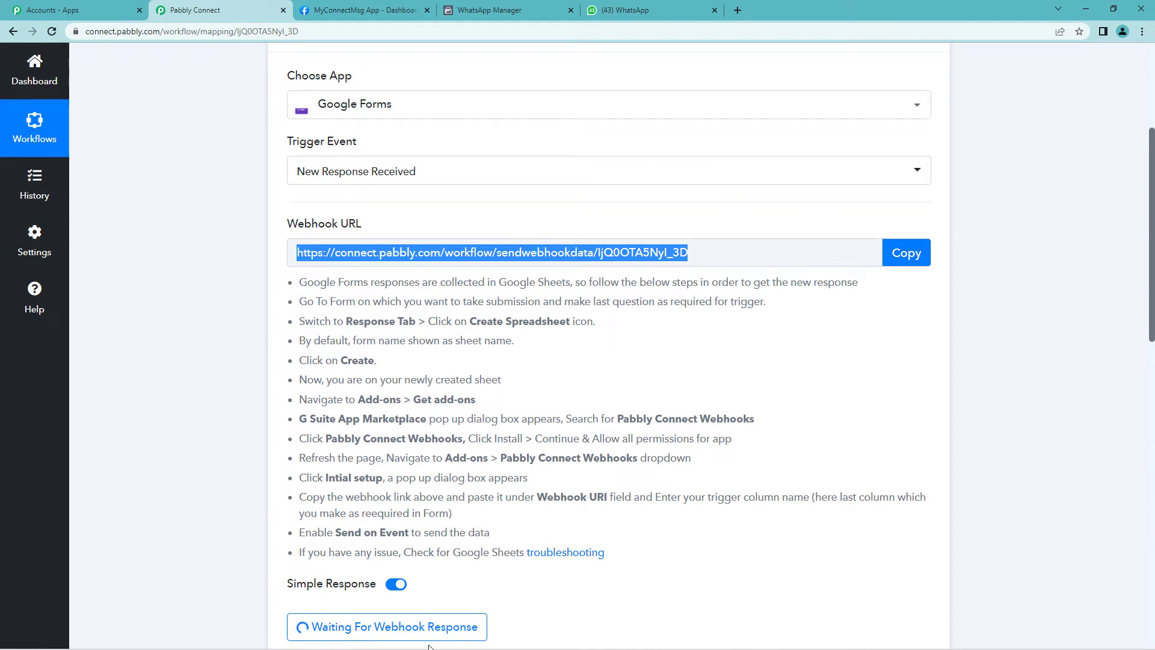
pyautogui.moveTo(364, 643)
pyautogui.click(414, 592)
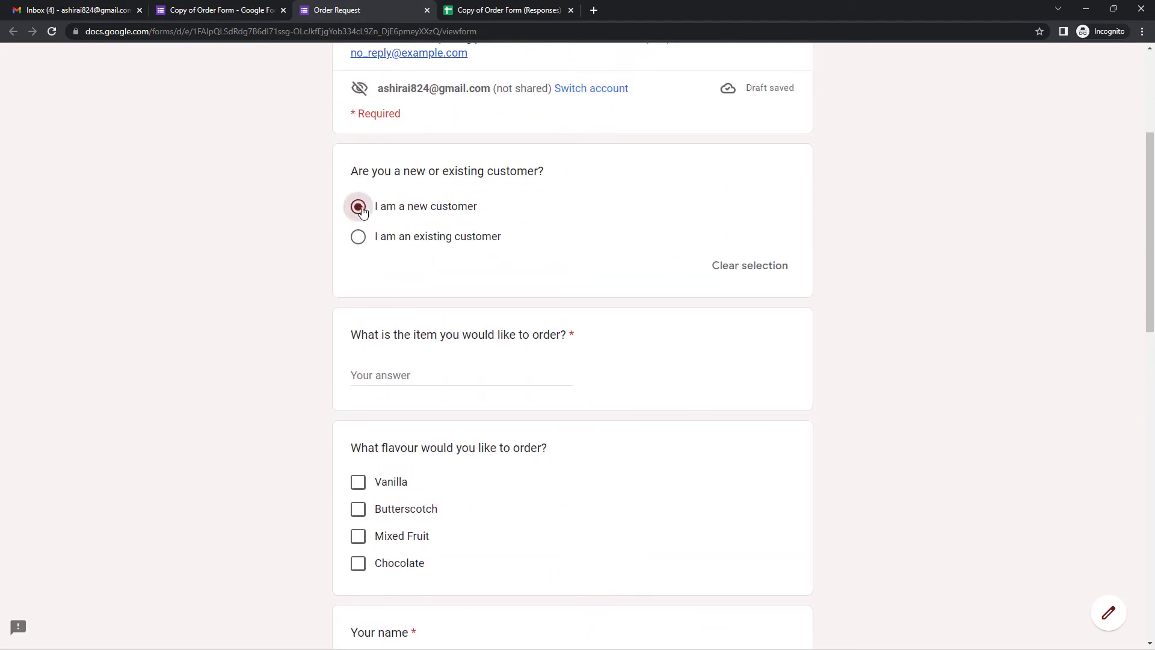
# Step: Submit the filled order: new customer, phone contact, delivery 15-07-2022 at 07:30 PM
pyautogui.scroll(-1, 411, 241)
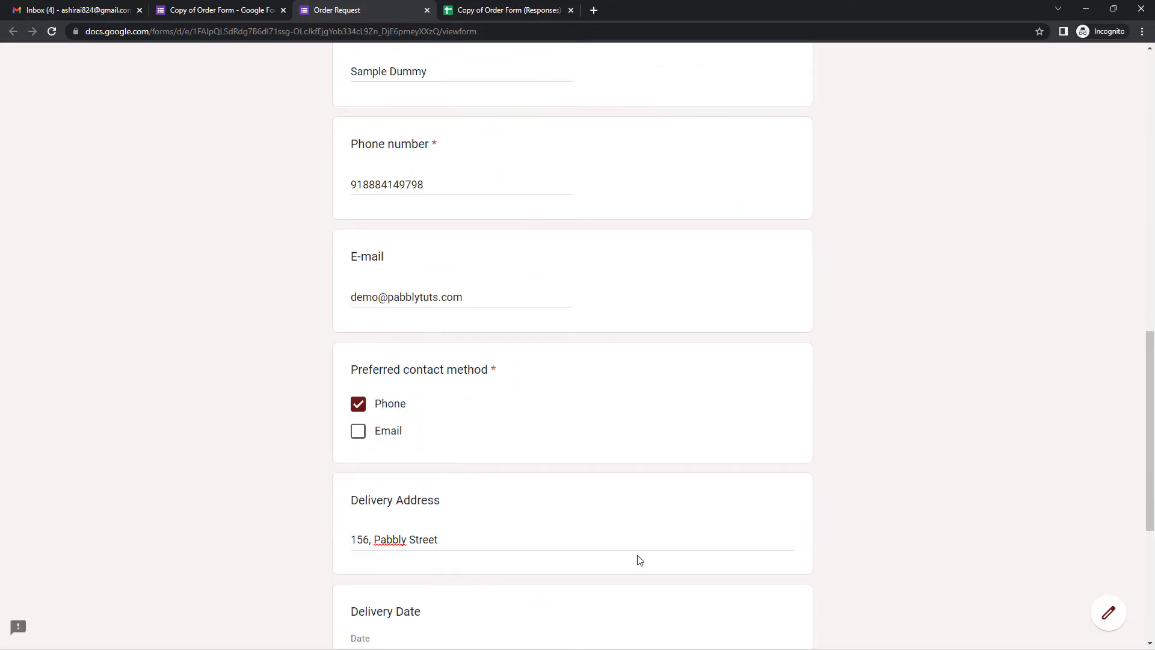
pyautogui.scroll(4, 620, 517)
pyautogui.scroll(-10, 559, 424)
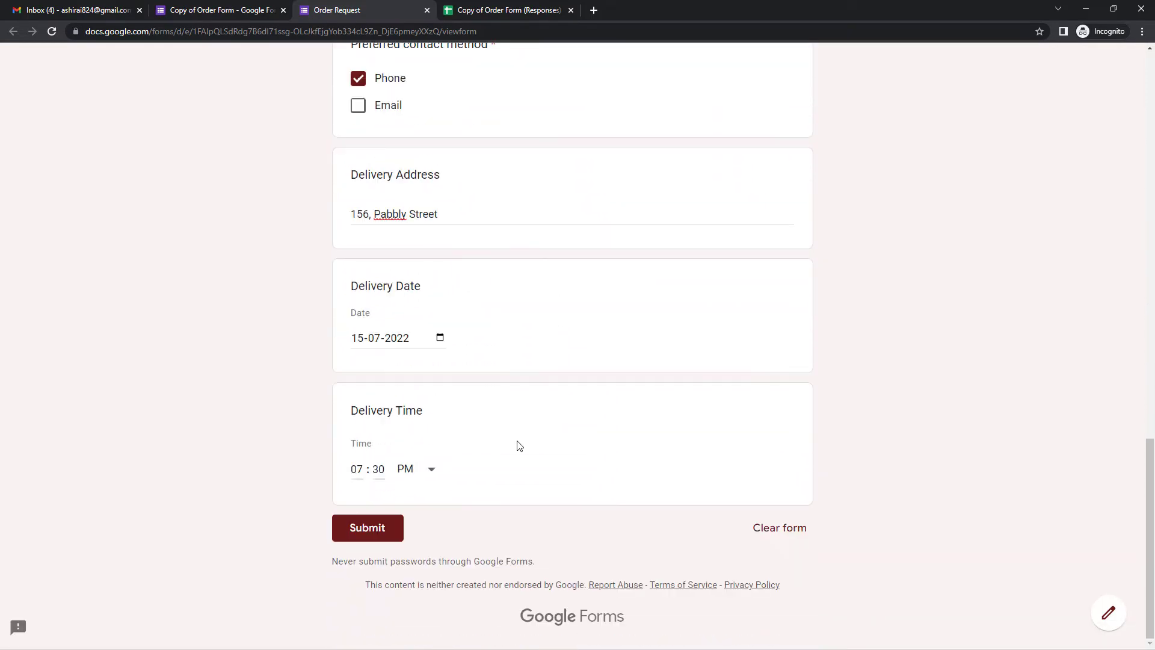
pyautogui.click(365, 532)
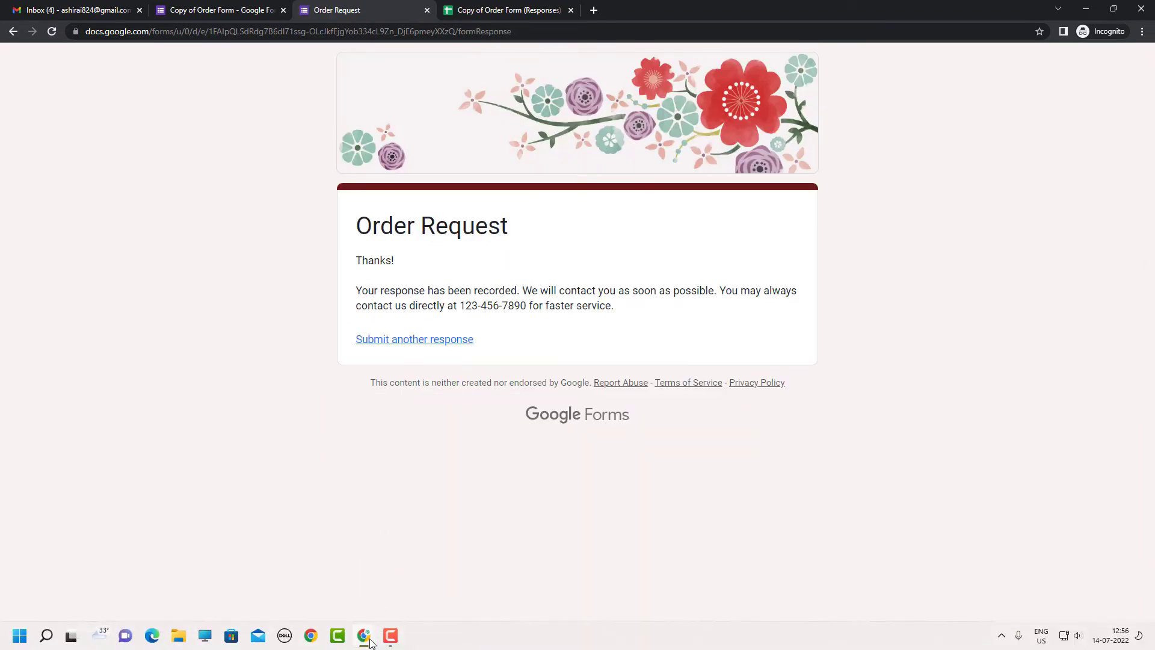
# Step: Inspect the captured response in Pabbly: Cake, Vanilla, customer name, trigger column K, row 2
pyautogui.moveTo(367, 637)
pyautogui.click(312, 584)
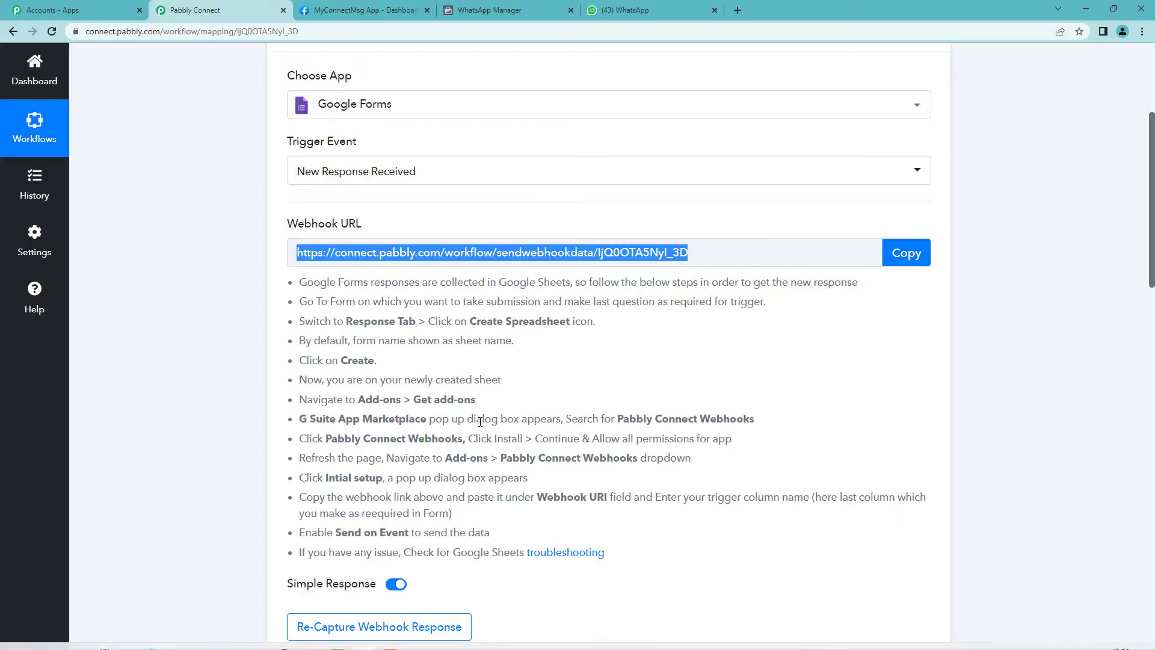
pyautogui.scroll(-4, 497, 414)
pyautogui.scroll(-5, 498, 414)
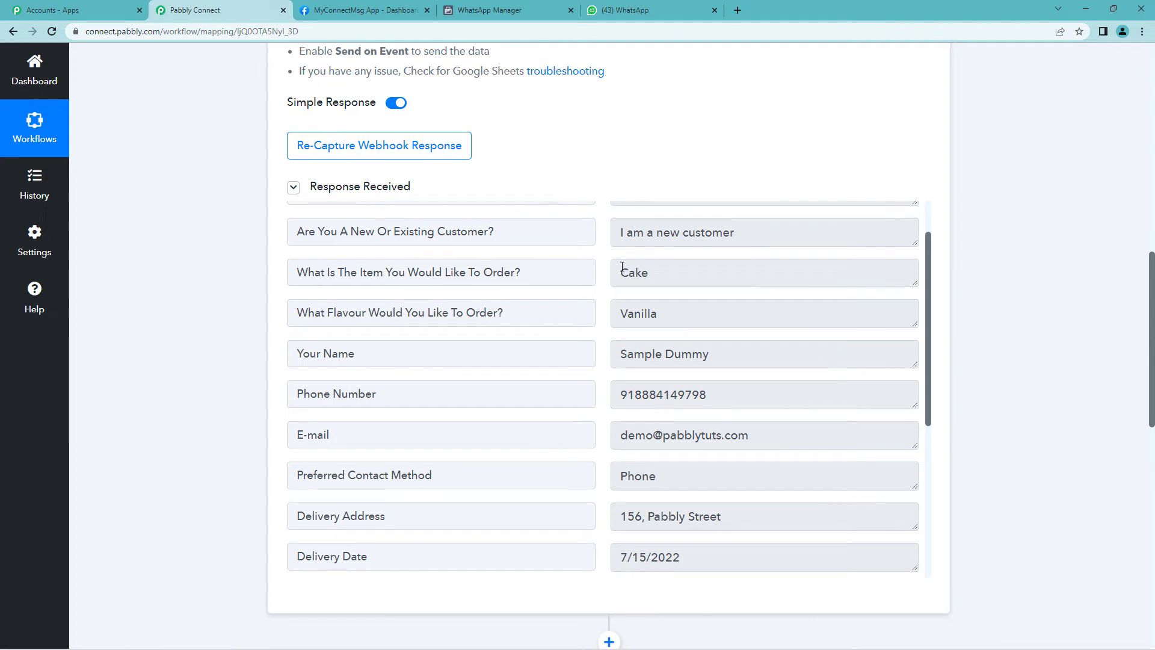
pyautogui.doubleClick(630, 273)
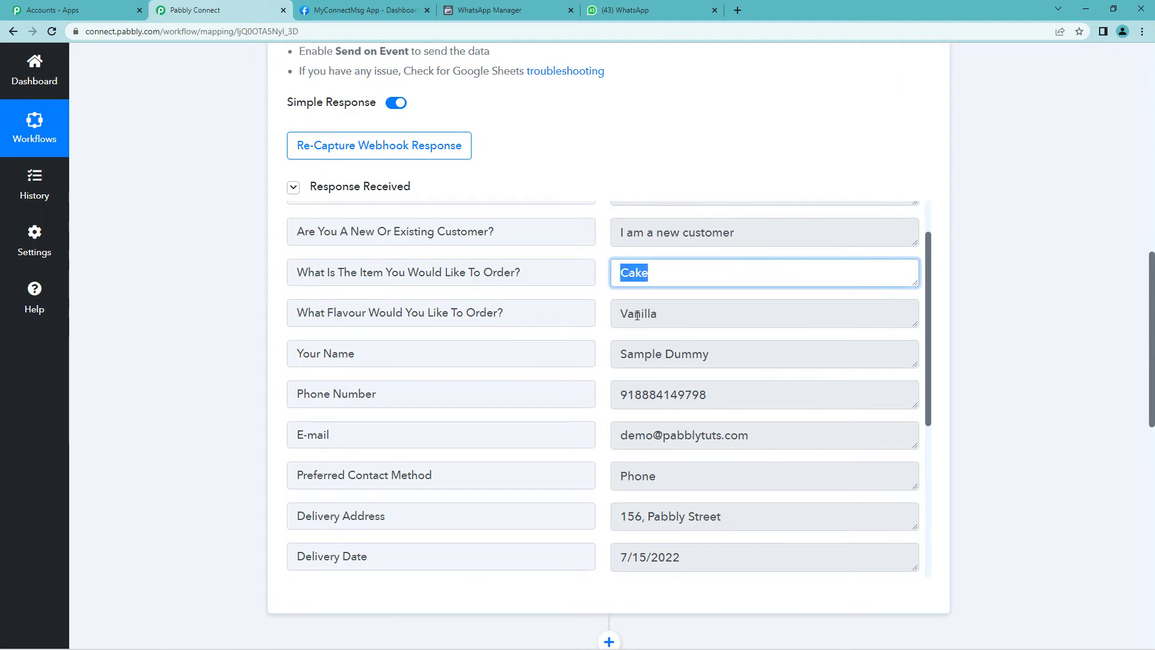
pyautogui.scroll(-1, 637, 315)
pyautogui.click(622, 295)
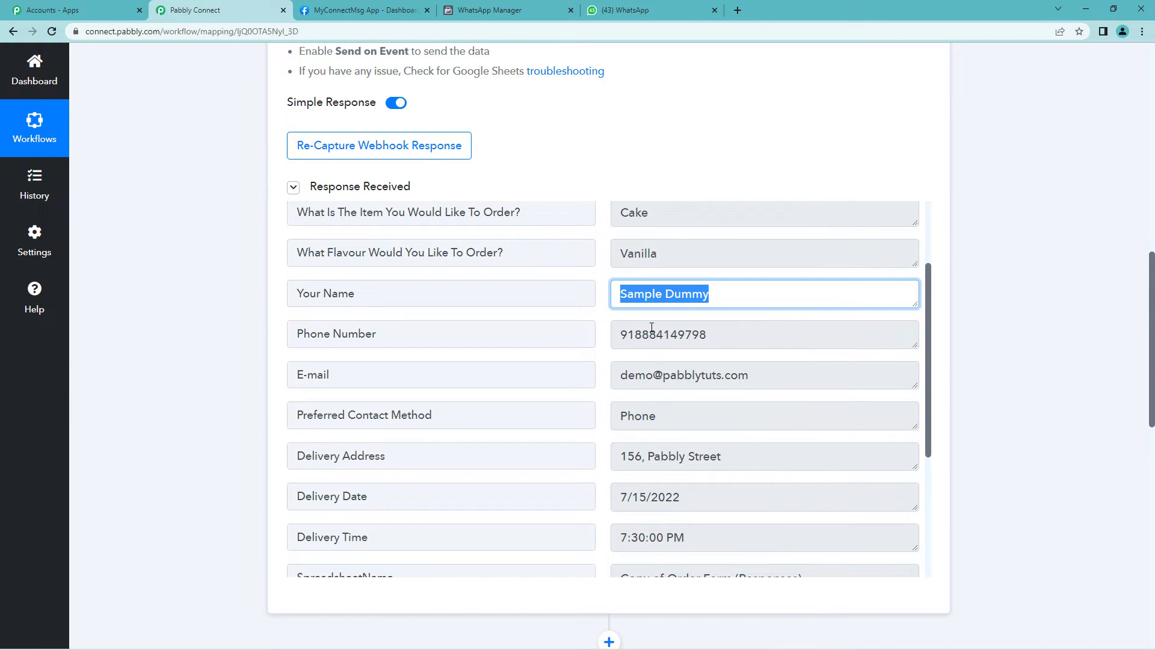
pyautogui.scroll(-2, 652, 327)
pyautogui.scroll(-2, 648, 350)
pyautogui.scroll(-3, 651, 358)
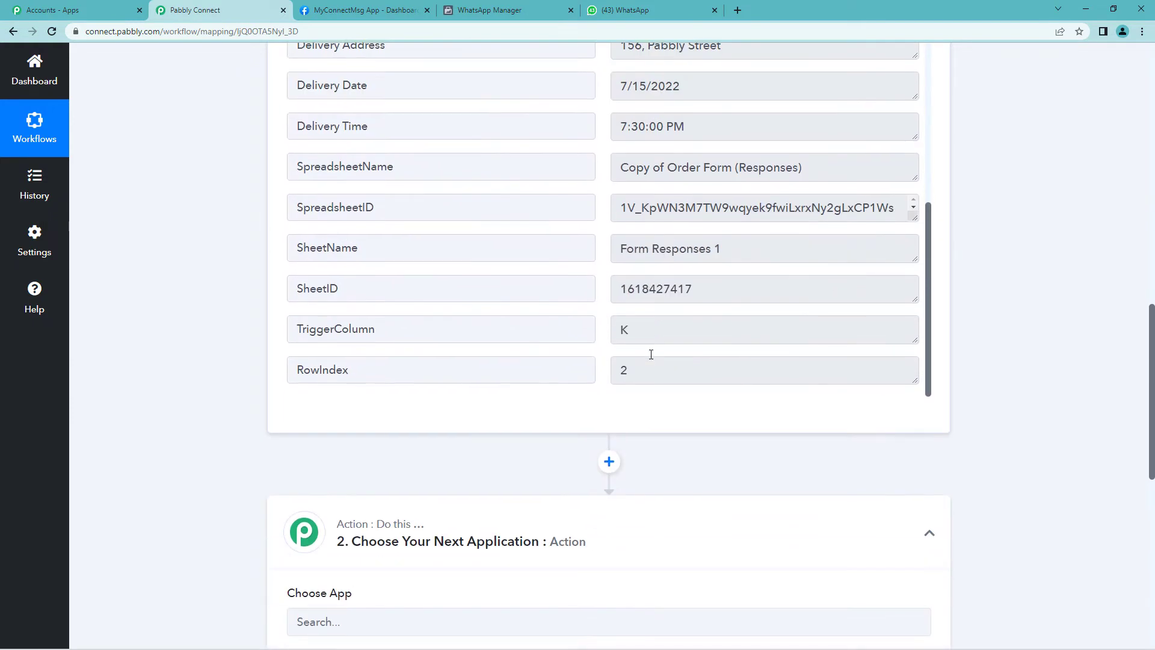
pyautogui.scroll(6, 650, 354)
pyautogui.scroll(10, 204, 328)
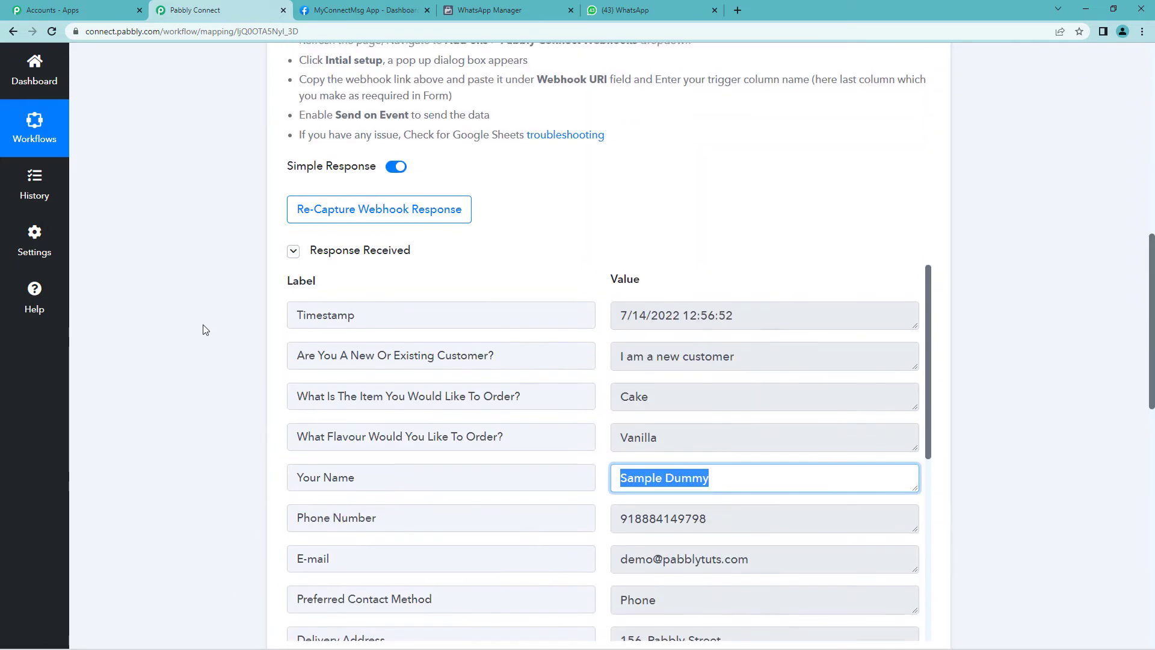
pyautogui.scroll(1, 204, 328)
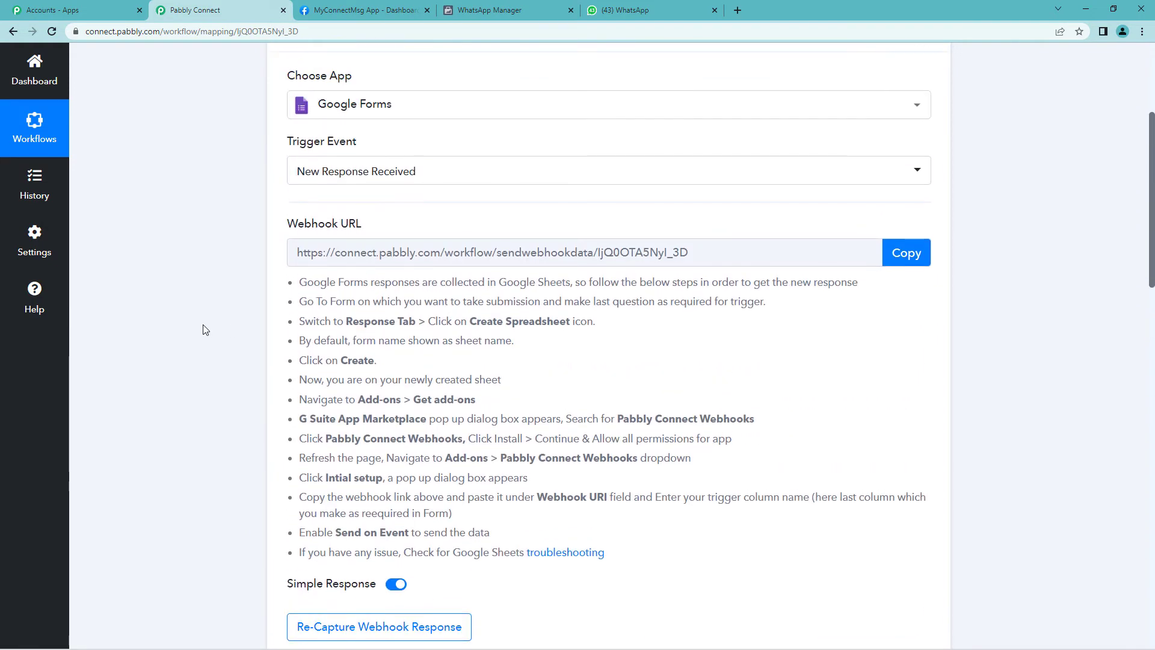
pyautogui.scroll(-12, 204, 328)
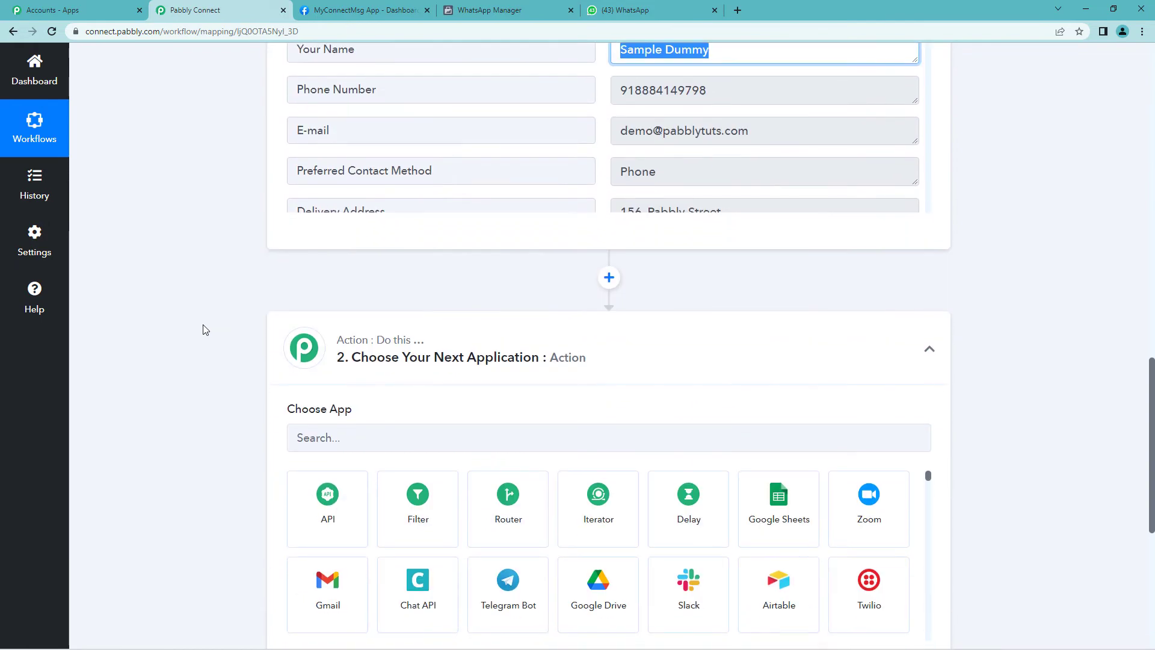
pyautogui.scroll(-2, 206, 330)
# Step: Set the action to WhatsApp Cloud API with the Send Template Message event
pyautogui.click(323, 319)
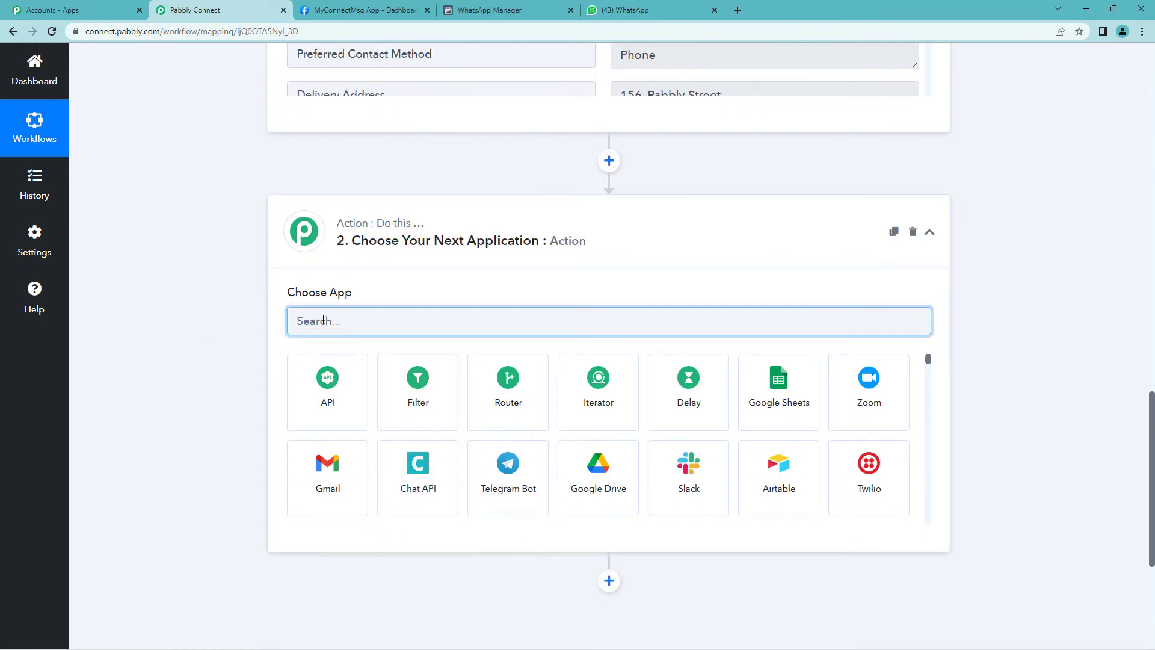
pyautogui.write('Whta')
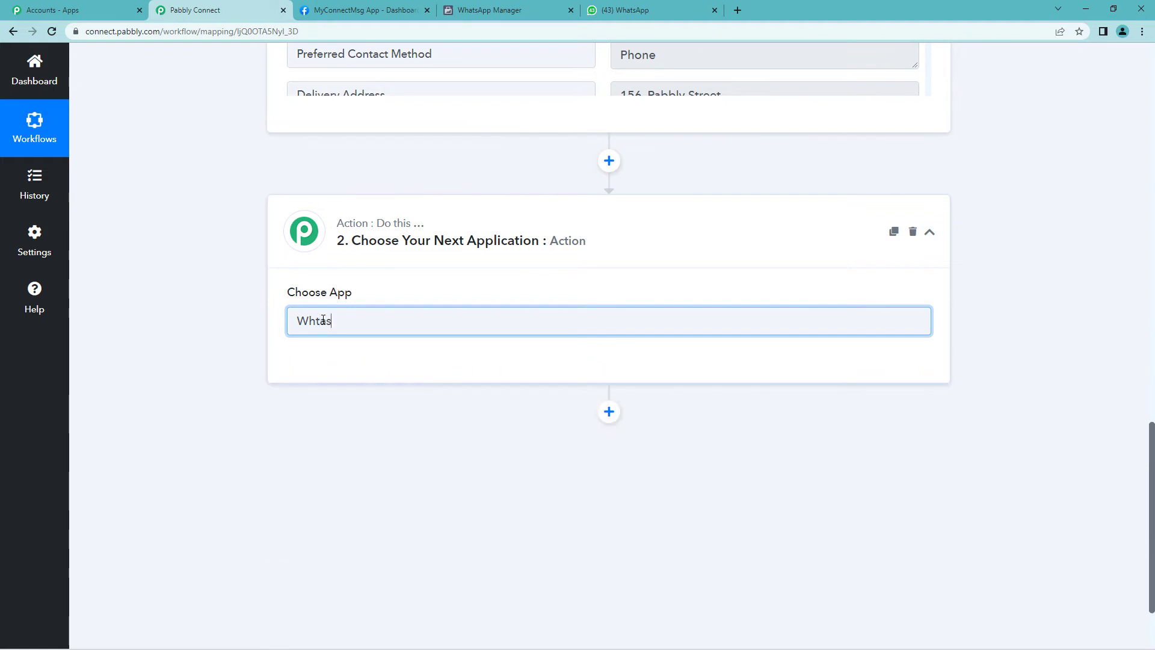
pyautogui.press('BackSpace')
pyautogui.write('at')
pyautogui.click(784, 402)
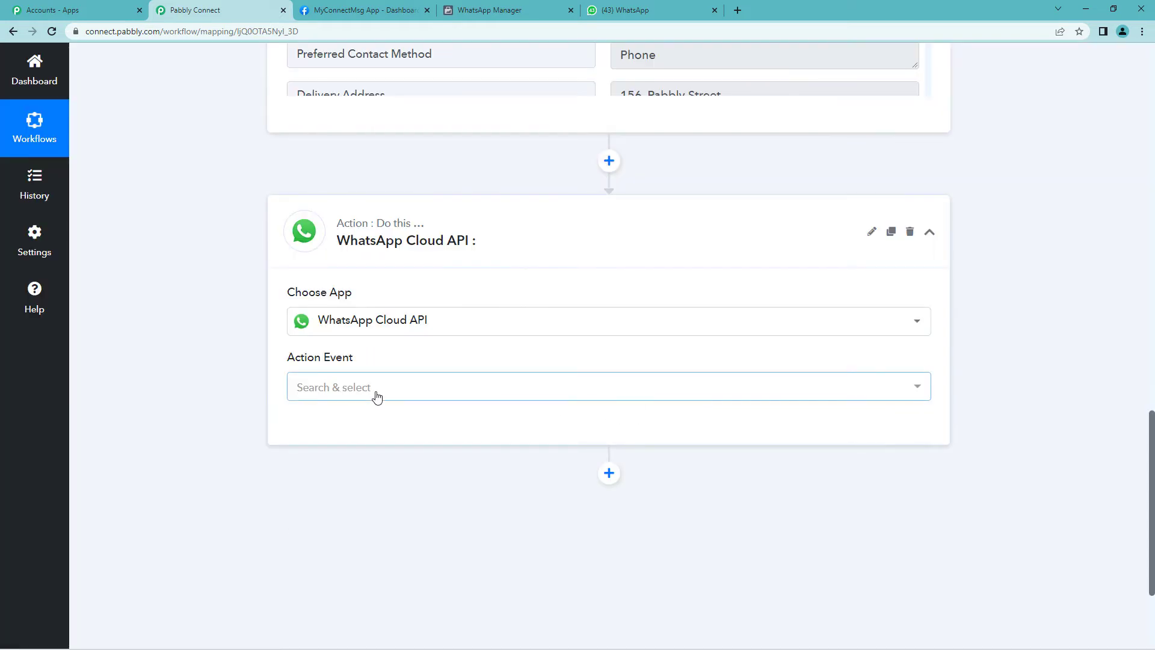
pyautogui.click(377, 391)
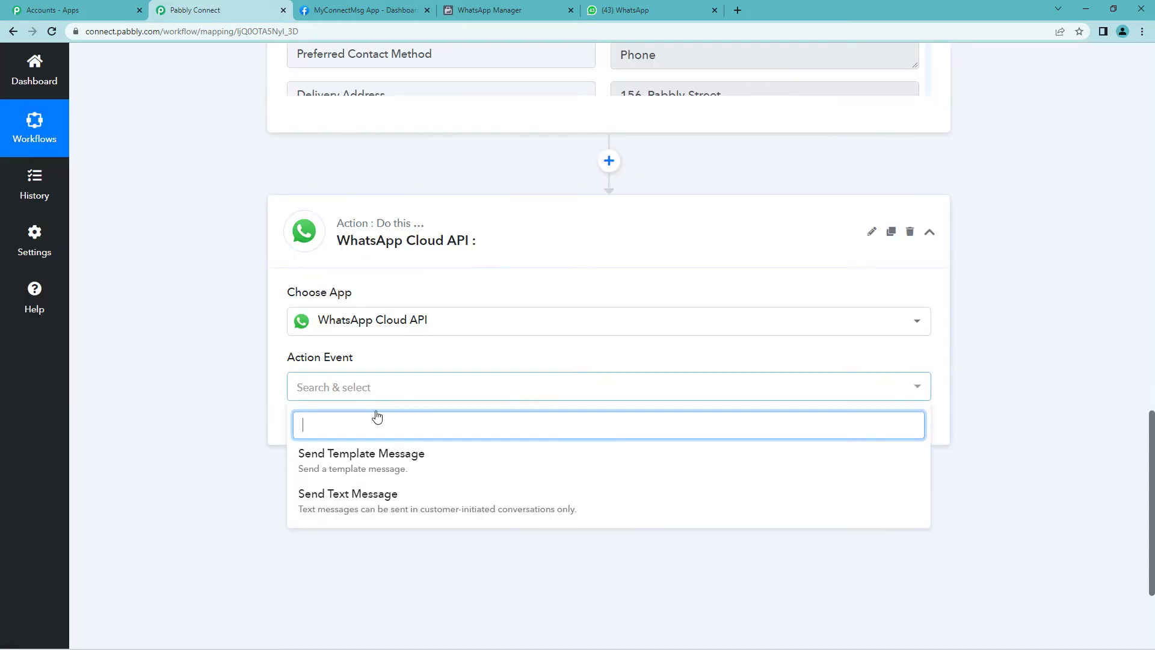
pyautogui.click(374, 464)
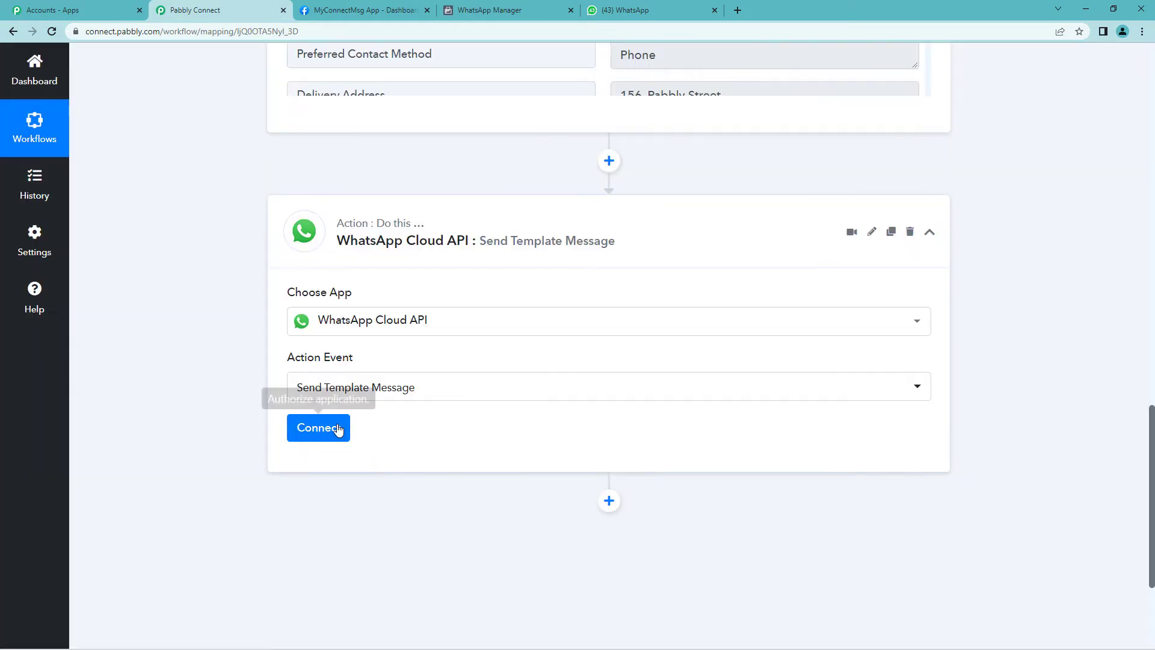
# Step: Begin adding a new WhatsApp Cloud API account connection, then go to Meta for Developers
pyautogui.click(319, 428)
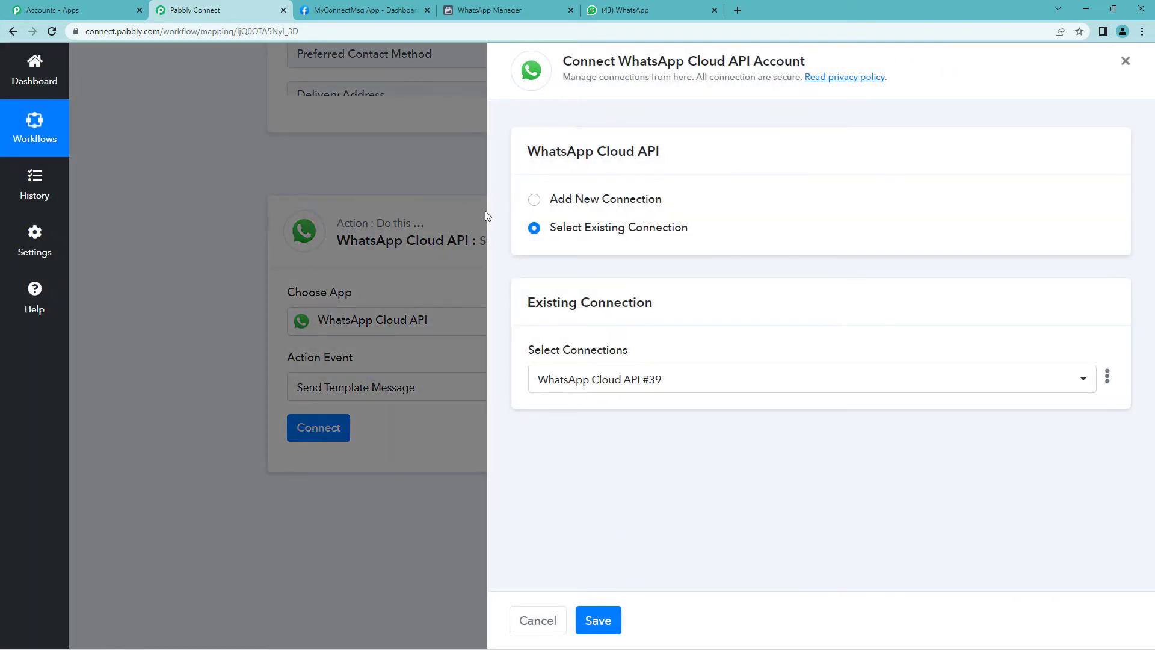
pyautogui.click(534, 199)
pyautogui.scroll(-2, 667, 315)
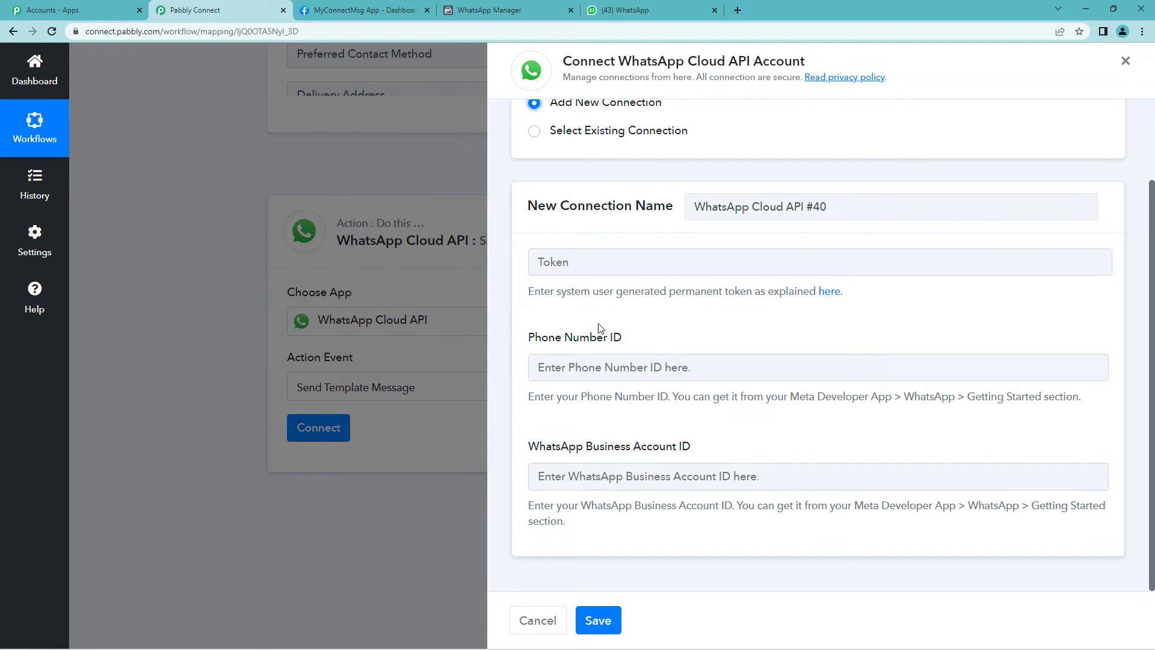
pyautogui.click(391, 9)
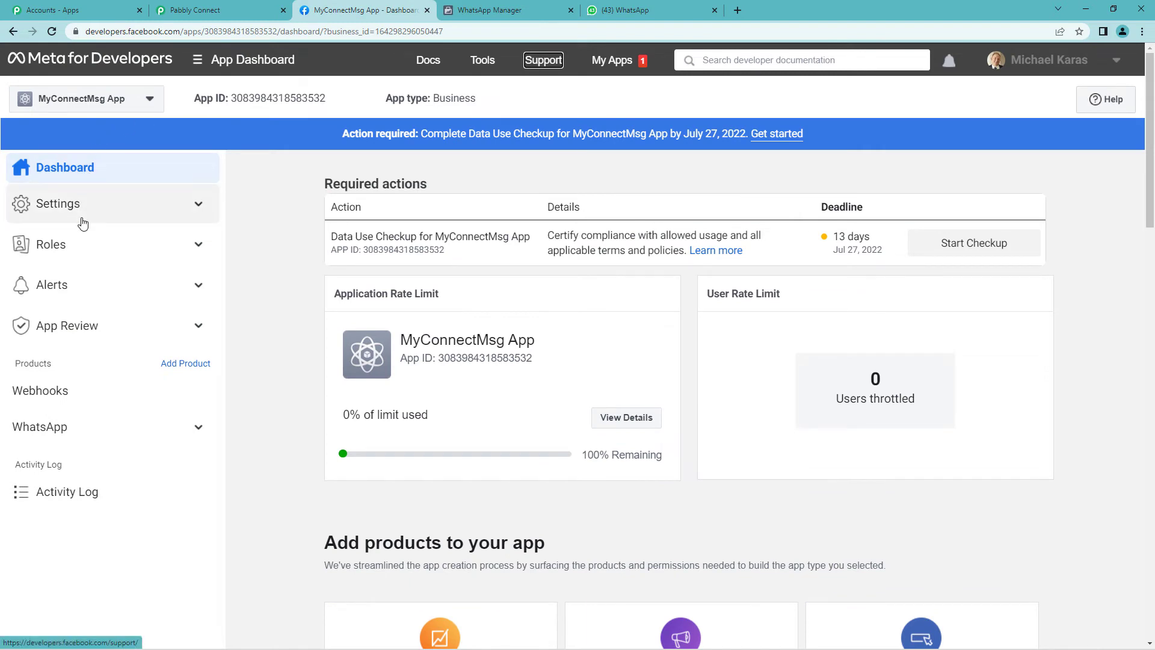
# Step: Copy the temporary access token from WhatsApp Getting Started into Pabbly's Token field
pyautogui.click(198, 426)
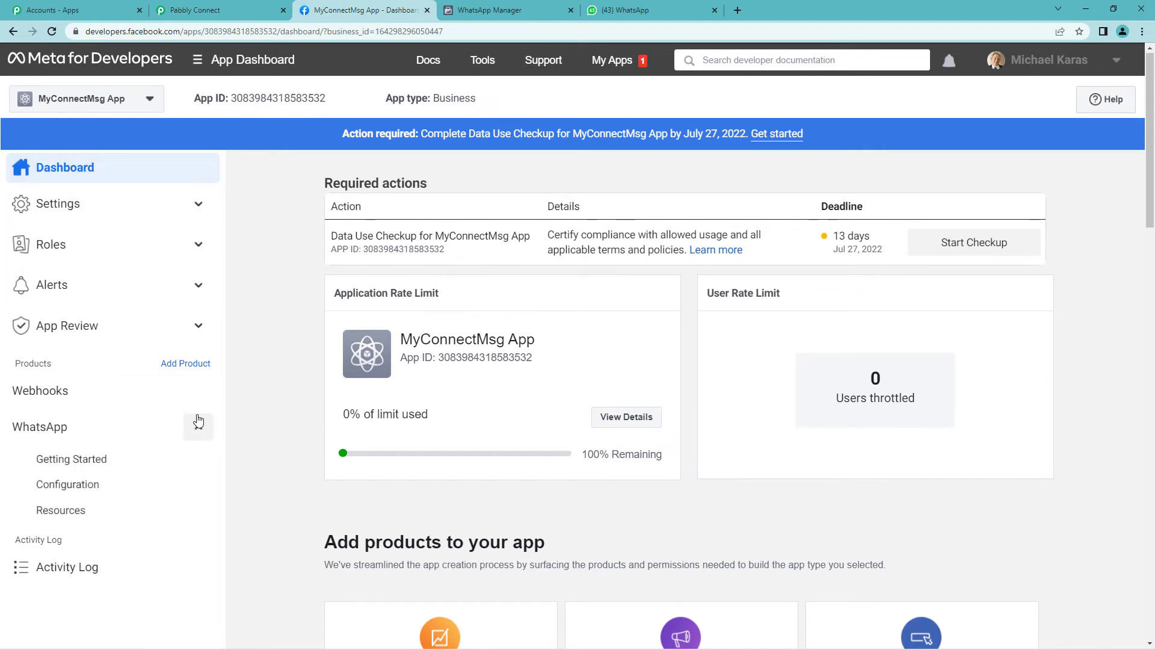
pyautogui.scroll(-2, 120, 440)
pyautogui.click(70, 460)
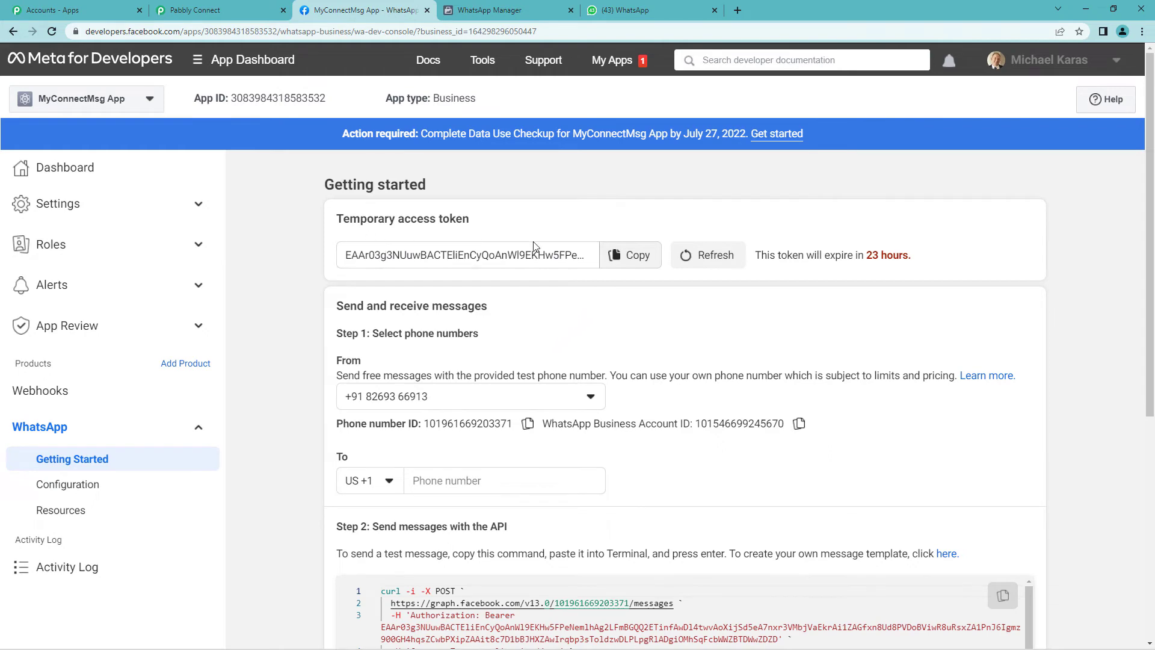
pyautogui.tripleClick(374, 220)
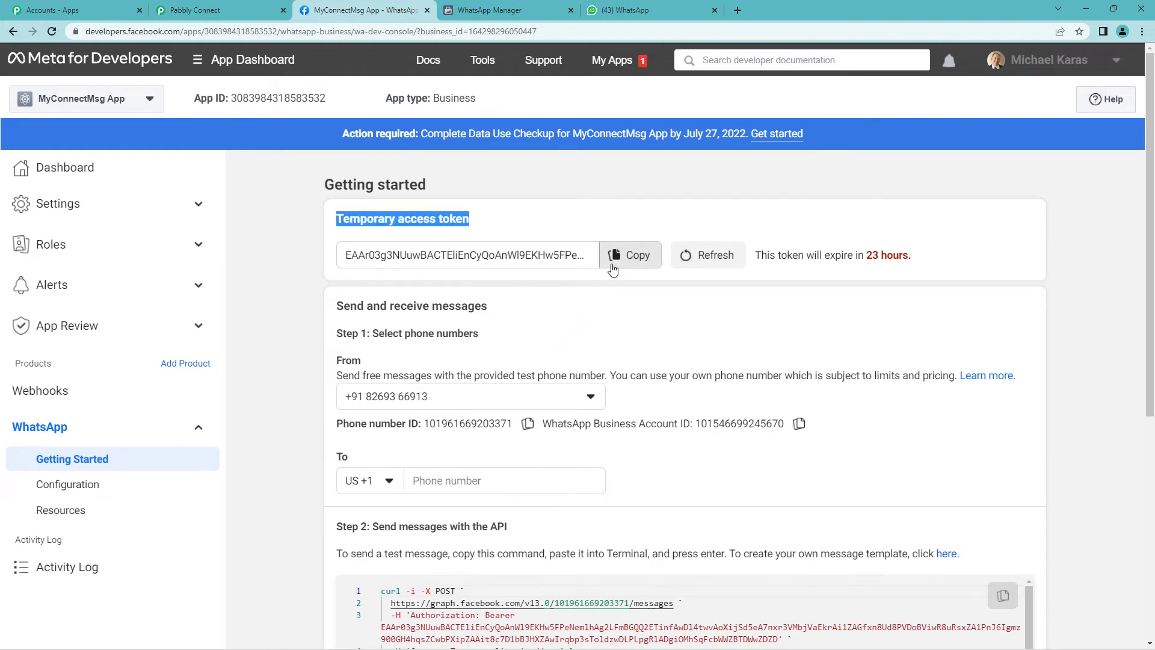
pyautogui.click(618, 257)
pyautogui.click(198, 11)
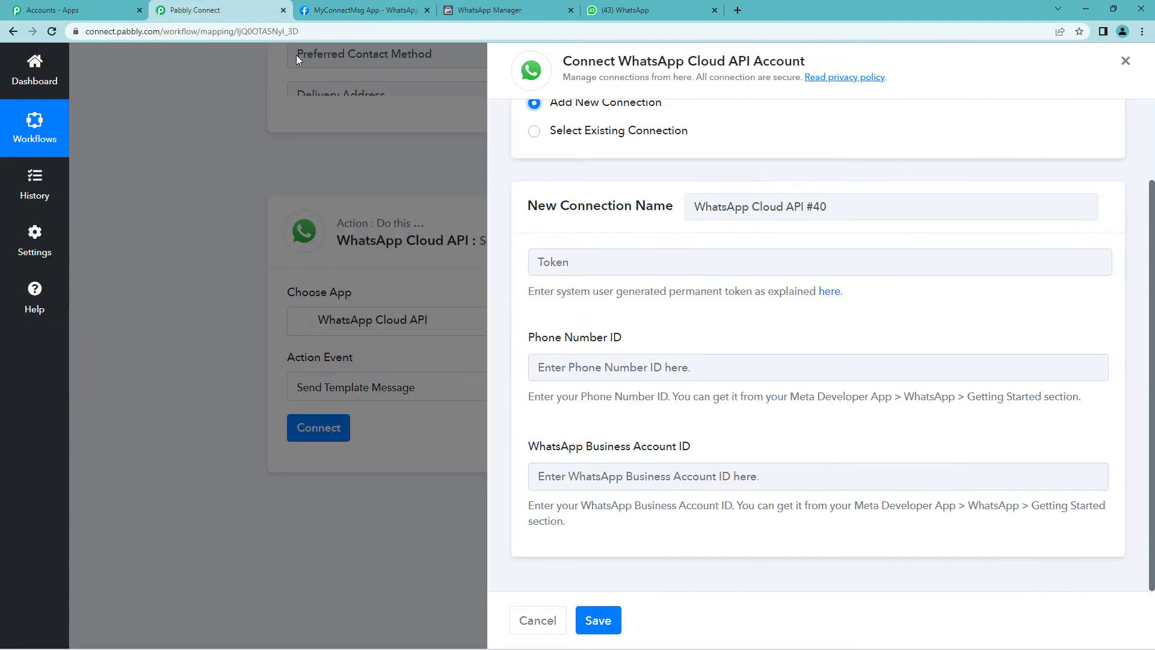
pyautogui.click(571, 260)
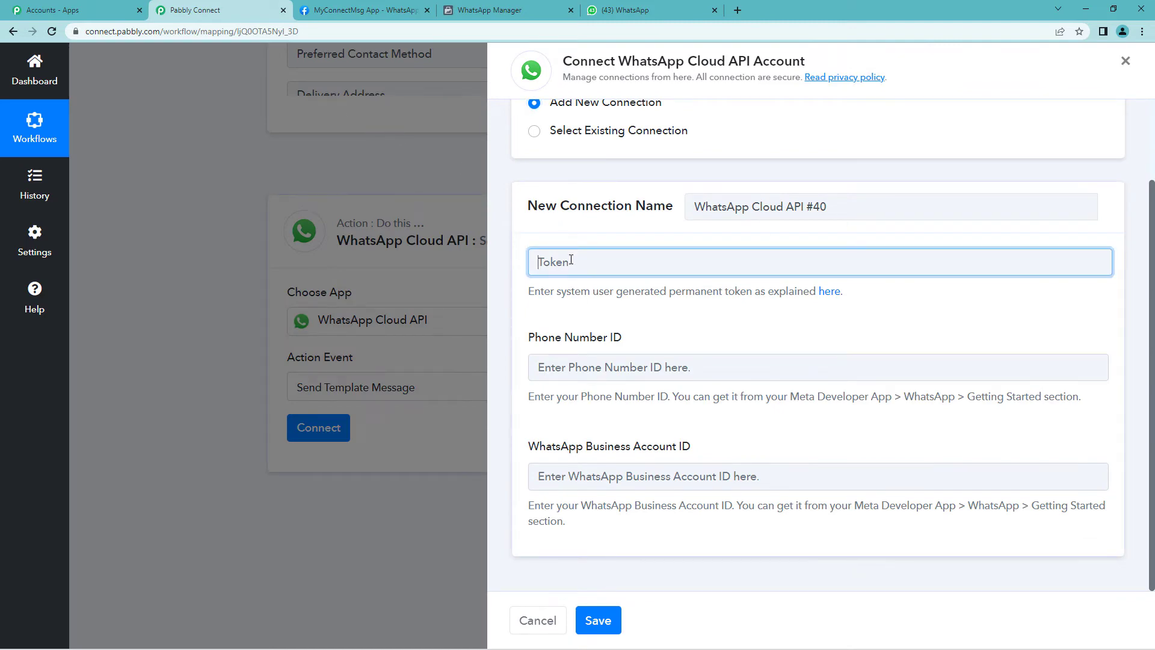
pyautogui.hotkey('ctrl', 'v')
# Step: Copy the phone number ID from the Meta WhatsApp page
pyautogui.click(365, 11)
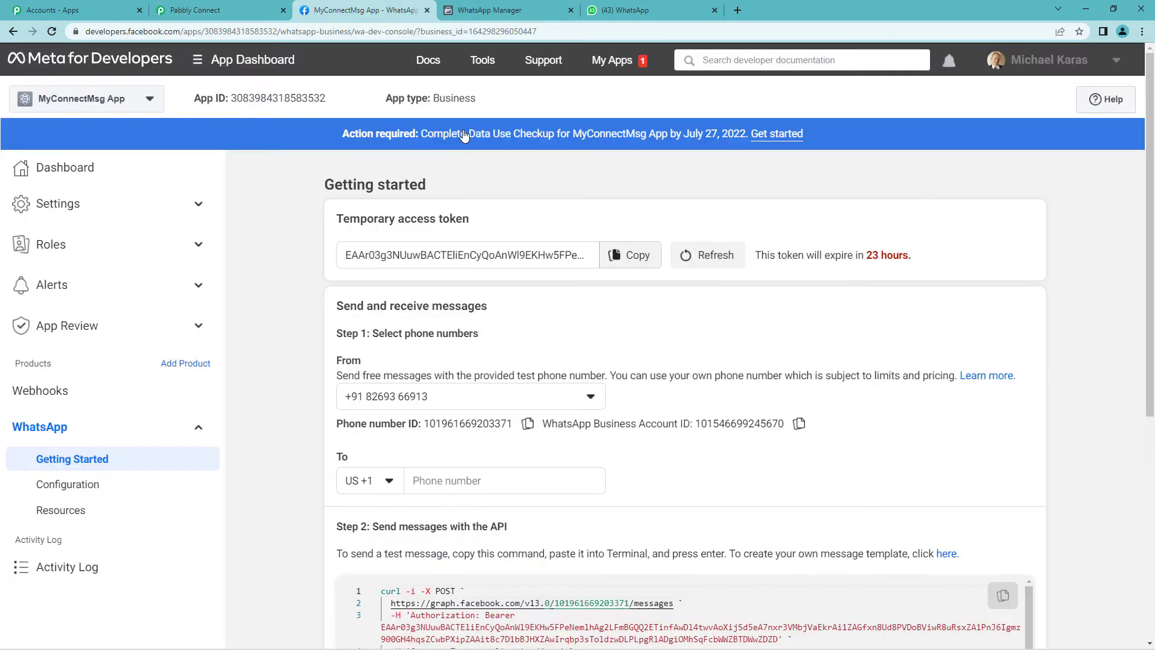
pyautogui.scroll(-2, 349, 371)
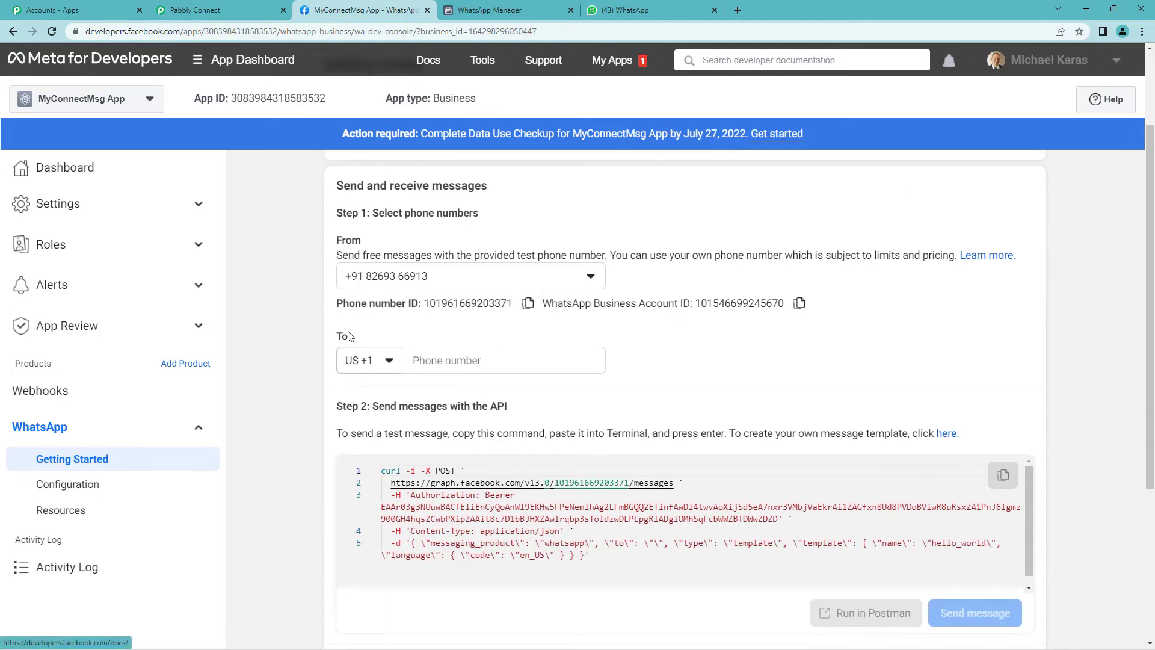
pyautogui.moveTo(337, 303); pyautogui.dragTo(417, 305)
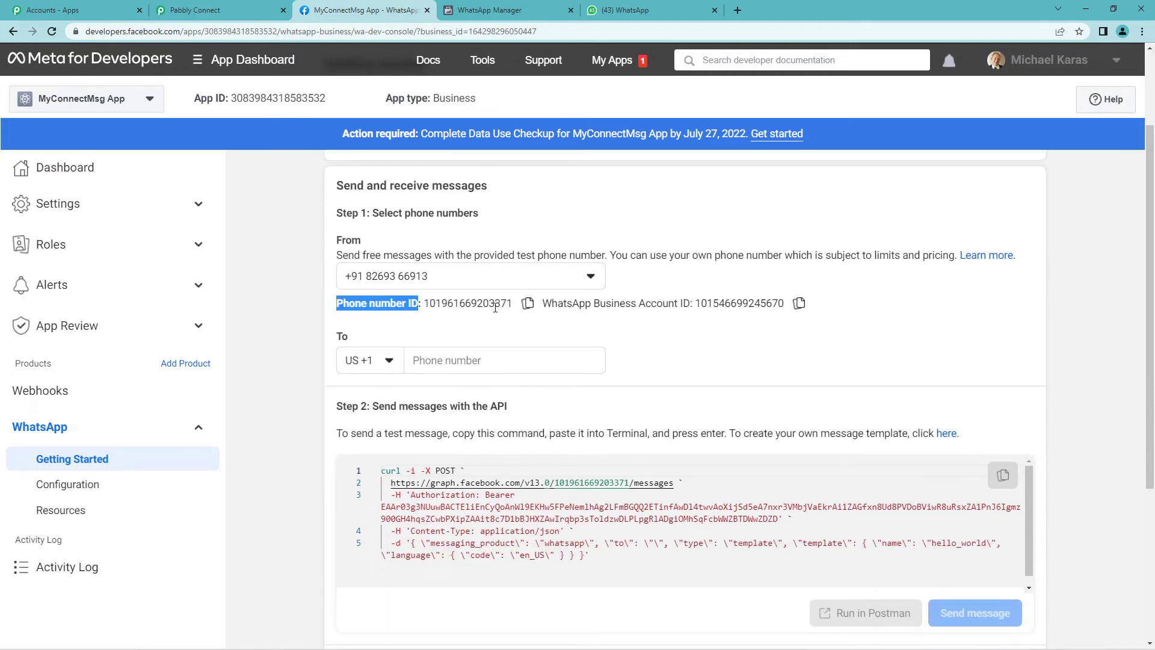
pyautogui.click(528, 303)
# Step: Paste the phone number ID into Pabbly's Phone Number ID field
pyautogui.click(204, 10)
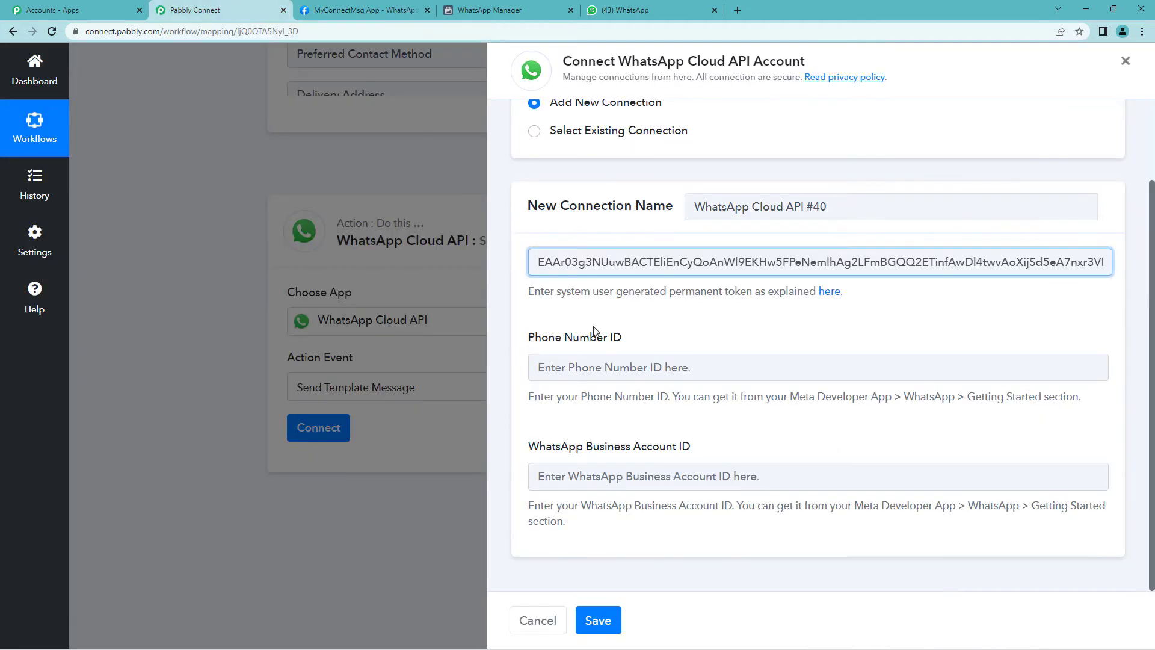
pyautogui.click(582, 365)
pyautogui.hotkey('ctrl', 'v')
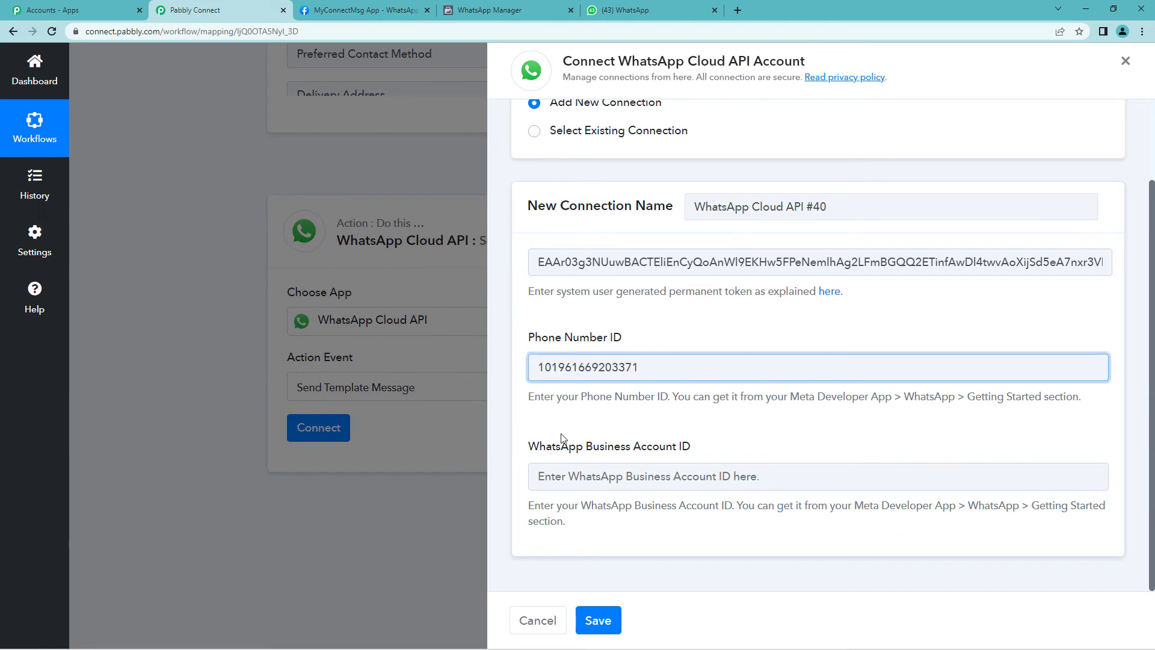
pyautogui.moveTo(533, 451); pyautogui.dragTo(705, 454)
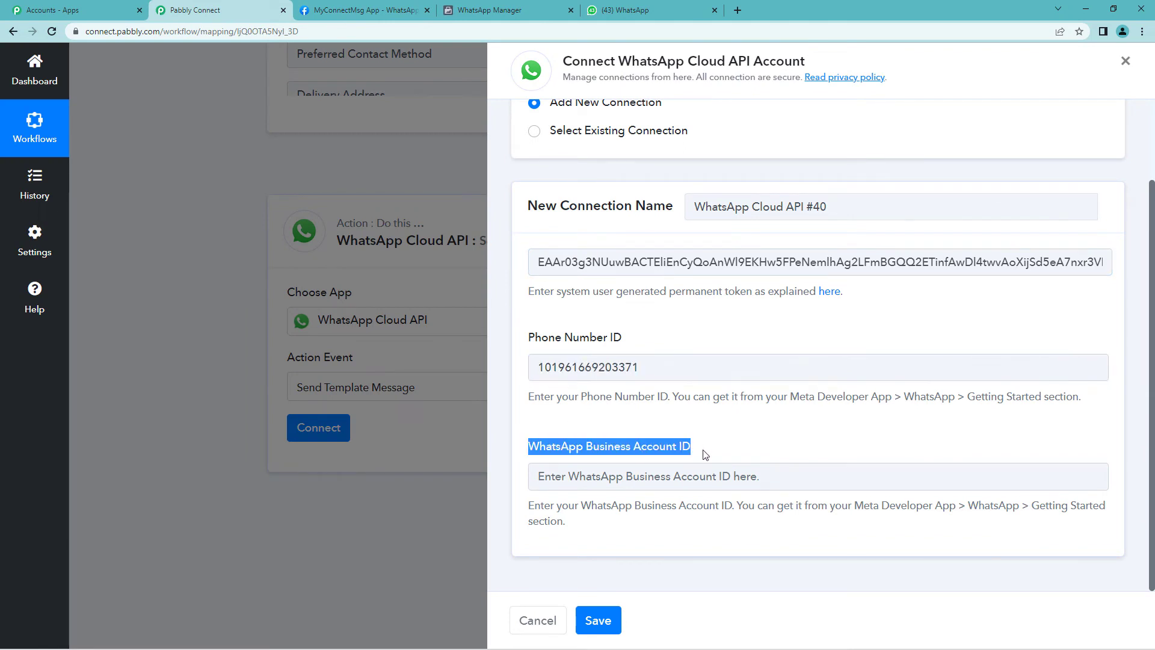
# Step: Copy the WhatsApp Business Account ID into its field and save the connection
pyautogui.click(335, 5)
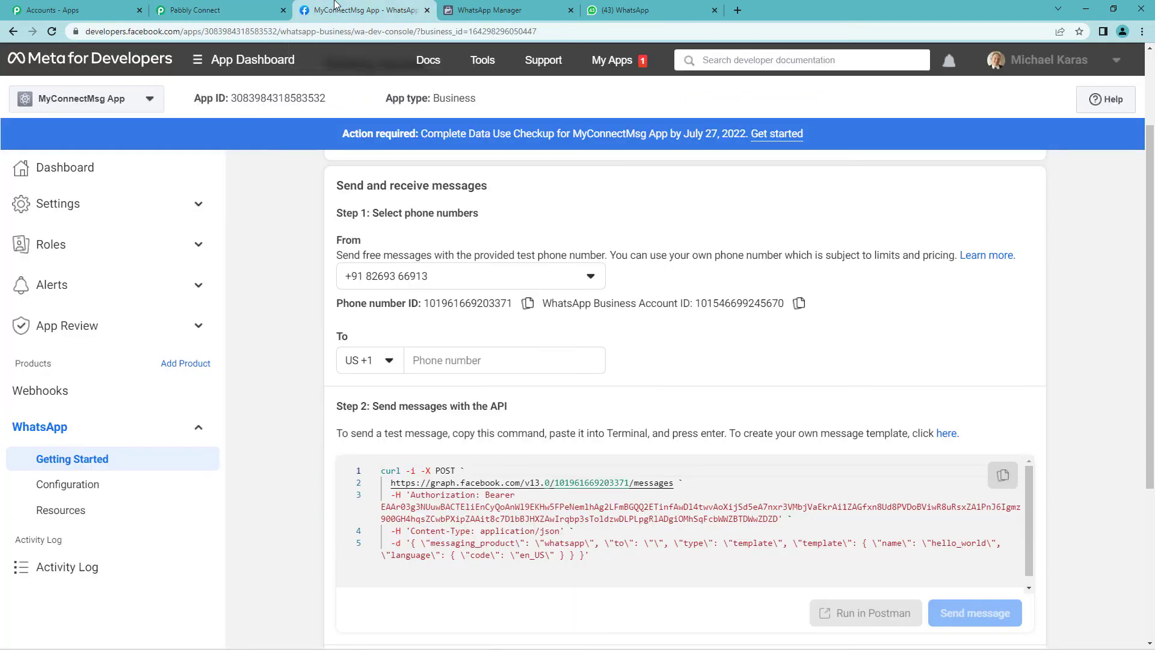
pyautogui.moveTo(340, 304); pyautogui.dragTo(422, 304)
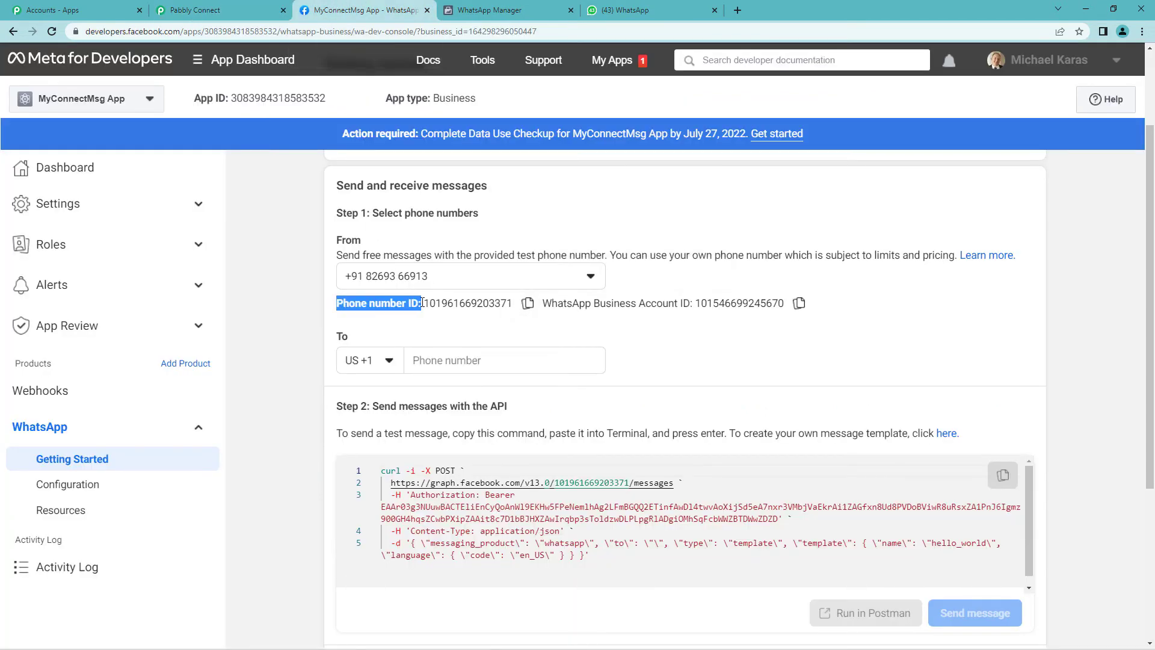
pyautogui.moveTo(543, 304); pyautogui.dragTo(692, 304)
pyautogui.click(799, 303)
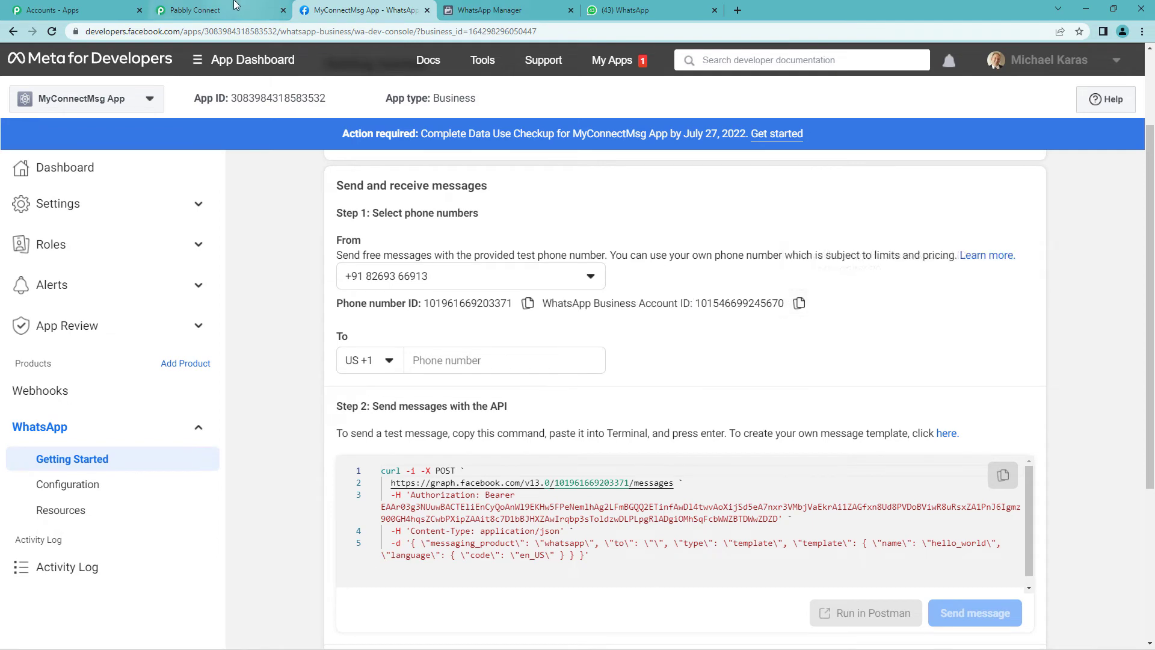
pyautogui.click(235, 5)
pyautogui.click(599, 479)
pyautogui.hotkey('ctrl', 'v')
pyautogui.click(593, 620)
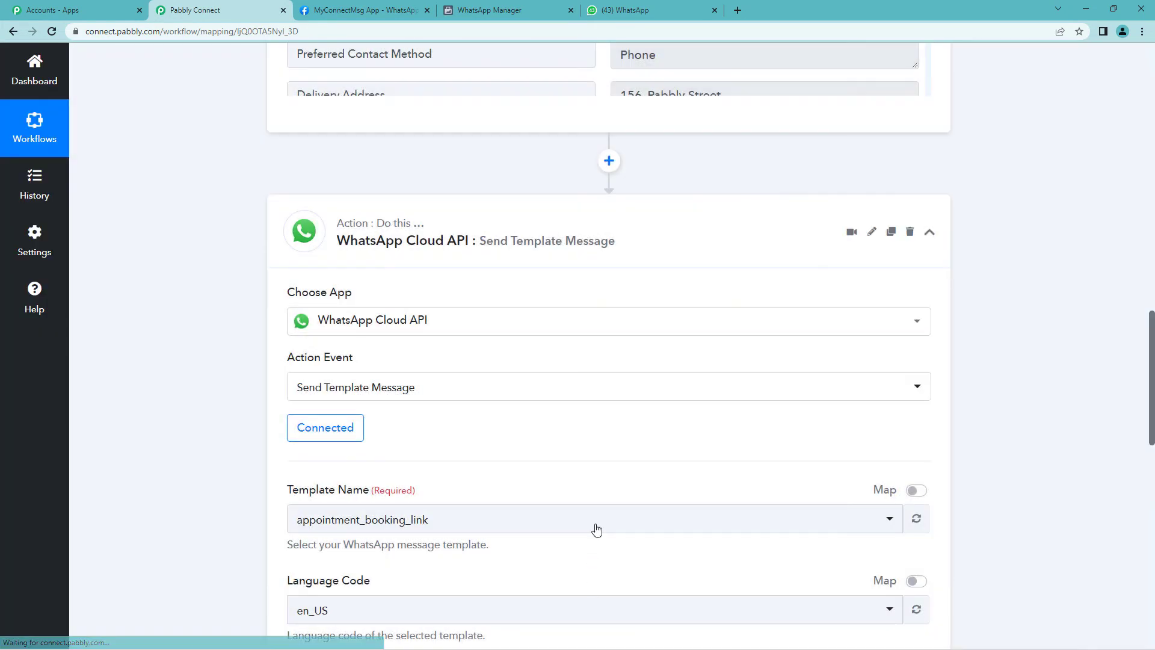
# Step: Replace appointment_booking_link with the cake_order template in the Template Name dropdown
pyautogui.scroll(-1, 544, 415)
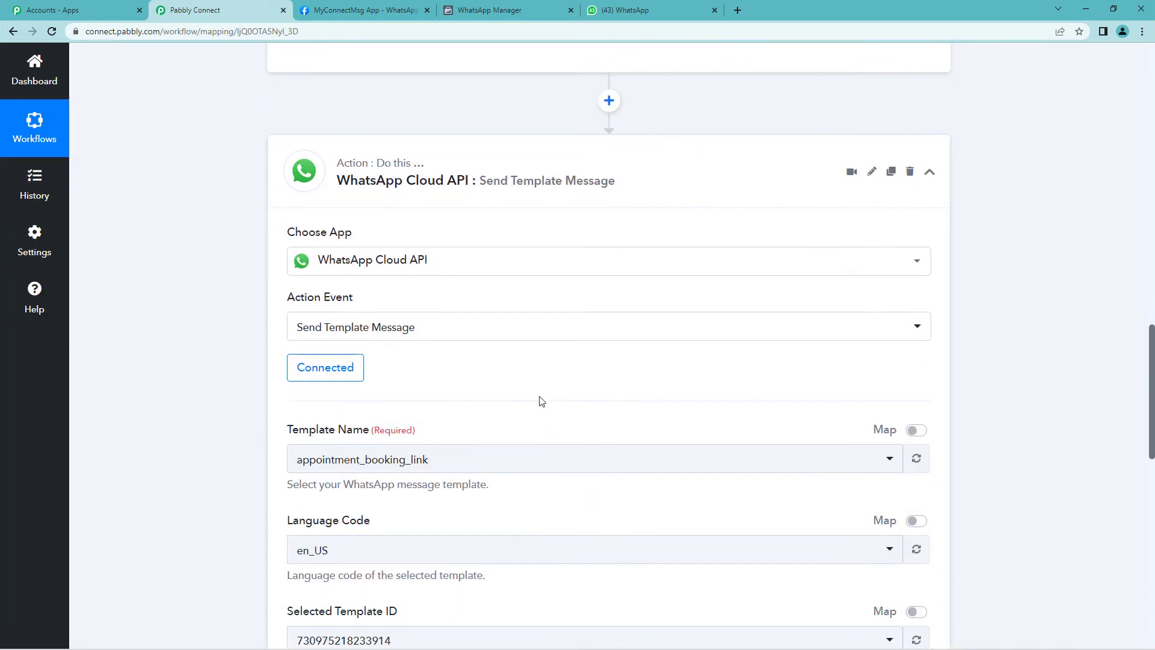
pyautogui.scroll(-2, 508, 353)
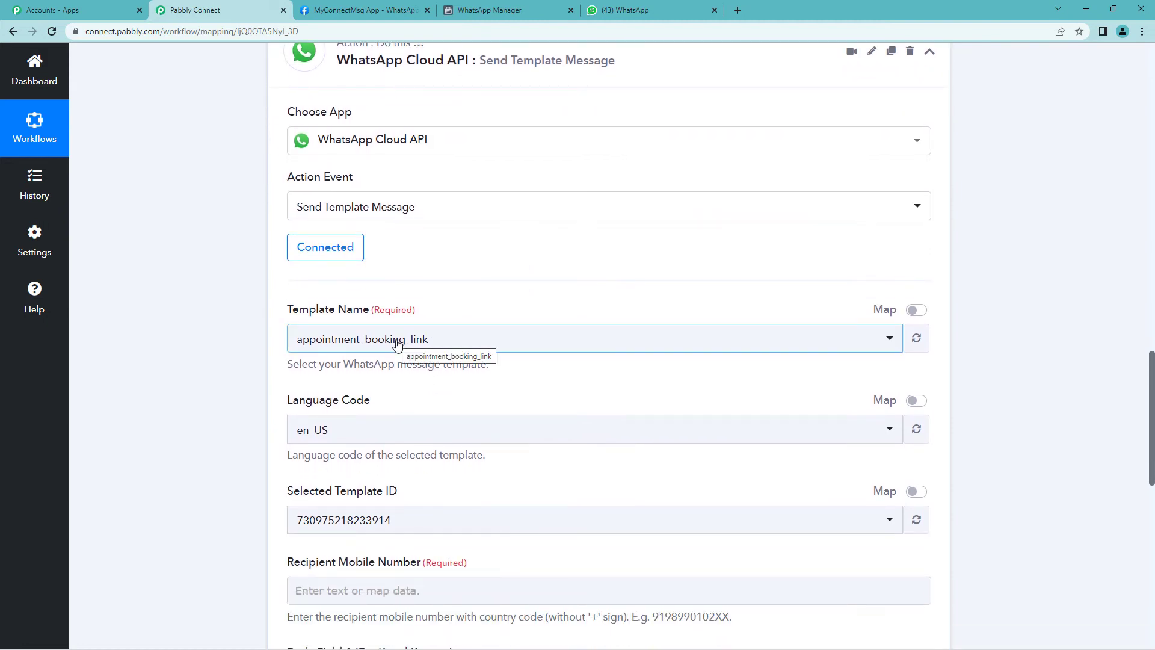
pyautogui.click(397, 340)
pyautogui.write('cak')
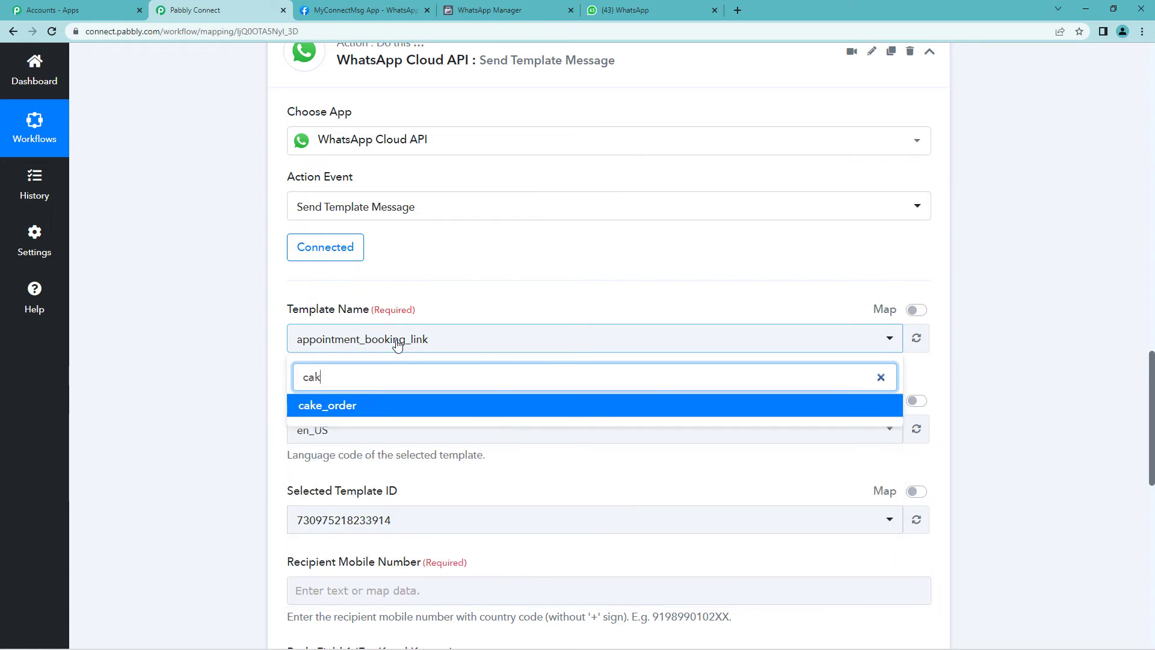
pyautogui.click(352, 405)
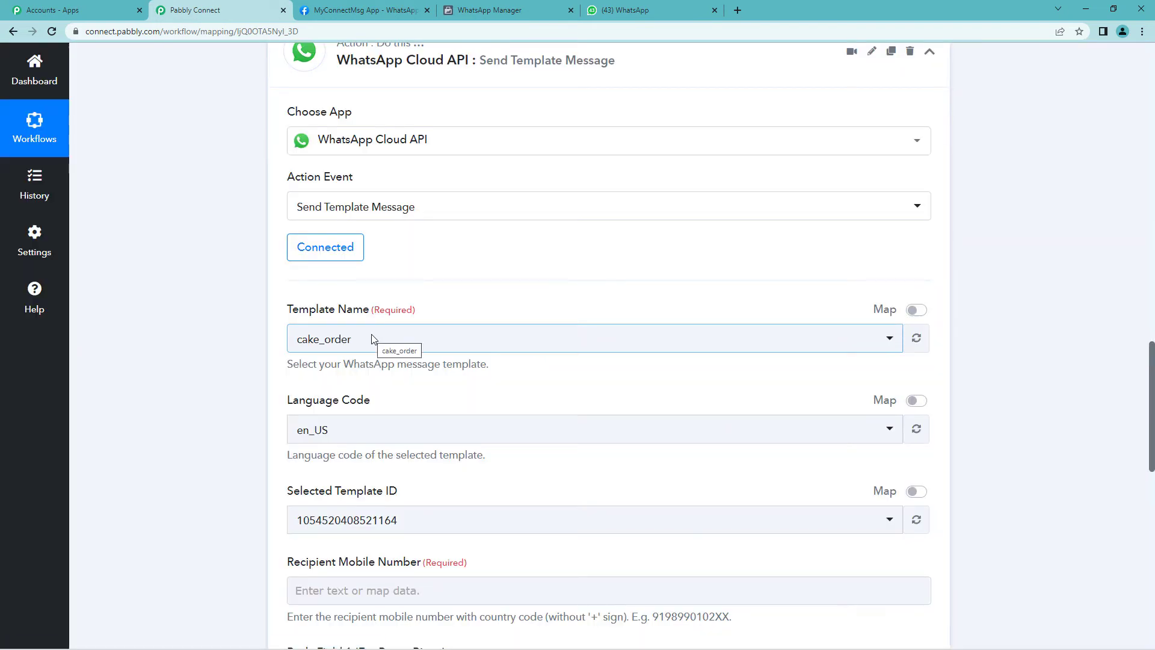
# Step: Review the cake_order template's Order Confirmation body, placeholders {{1}}–{{4}} and preview in WhatsApp Manager
pyautogui.click(489, 10)
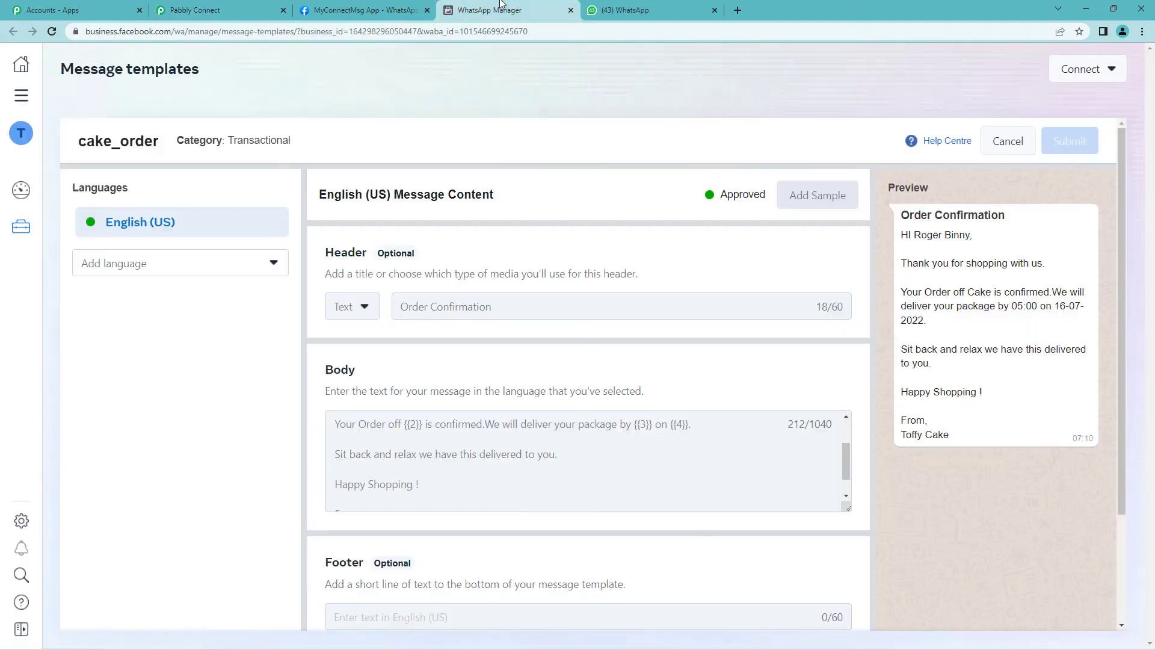
pyautogui.scroll(-1, 993, 288)
pyautogui.scroll(-1, 578, 374)
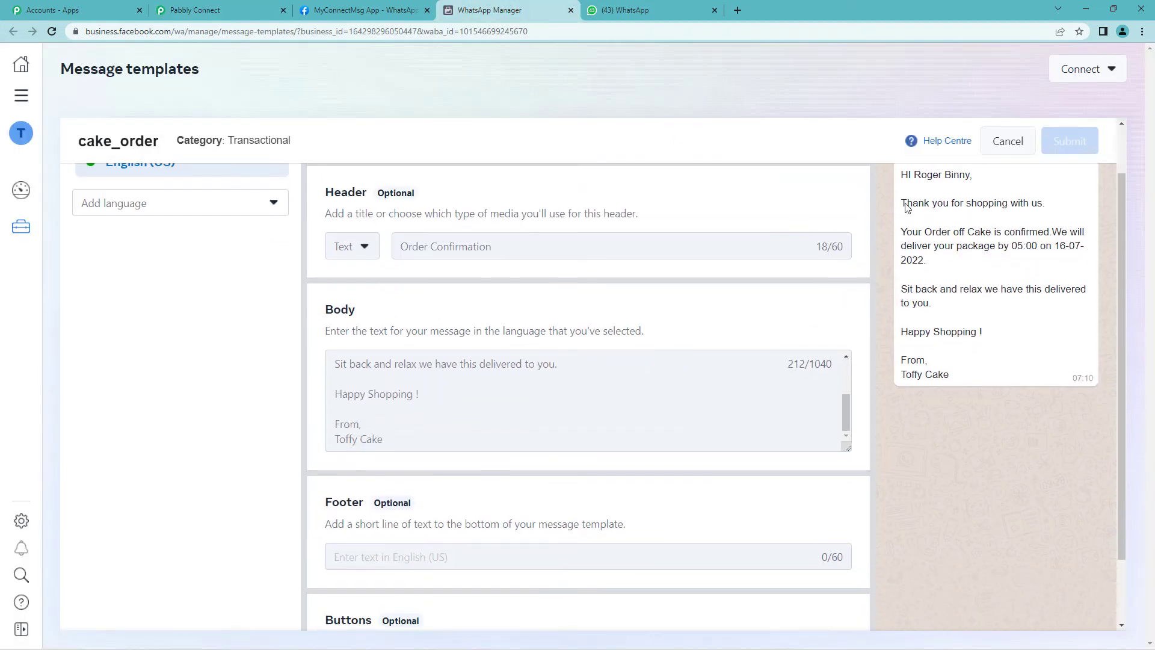
pyautogui.scroll(1, 926, 215)
pyautogui.moveTo(915, 238); pyautogui.dragTo(970, 238)
pyautogui.scroll(-1, 453, 413)
pyautogui.scroll(1, 454, 413)
pyautogui.scroll(1, 351, 385)
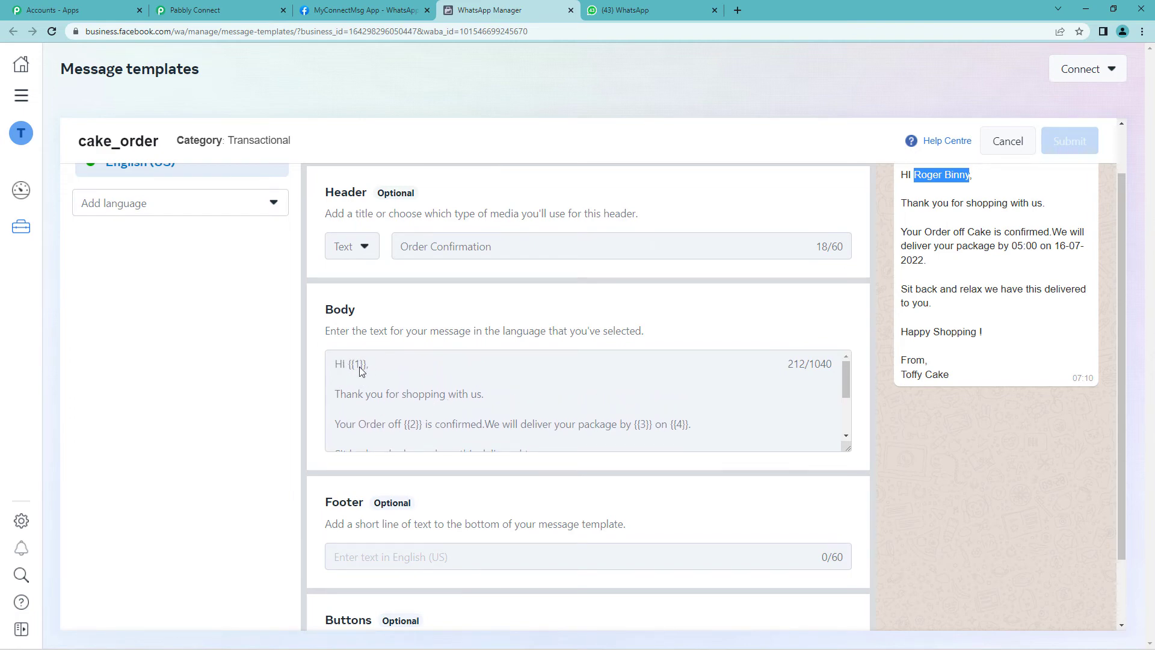
pyautogui.scroll(-2, 359, 370)
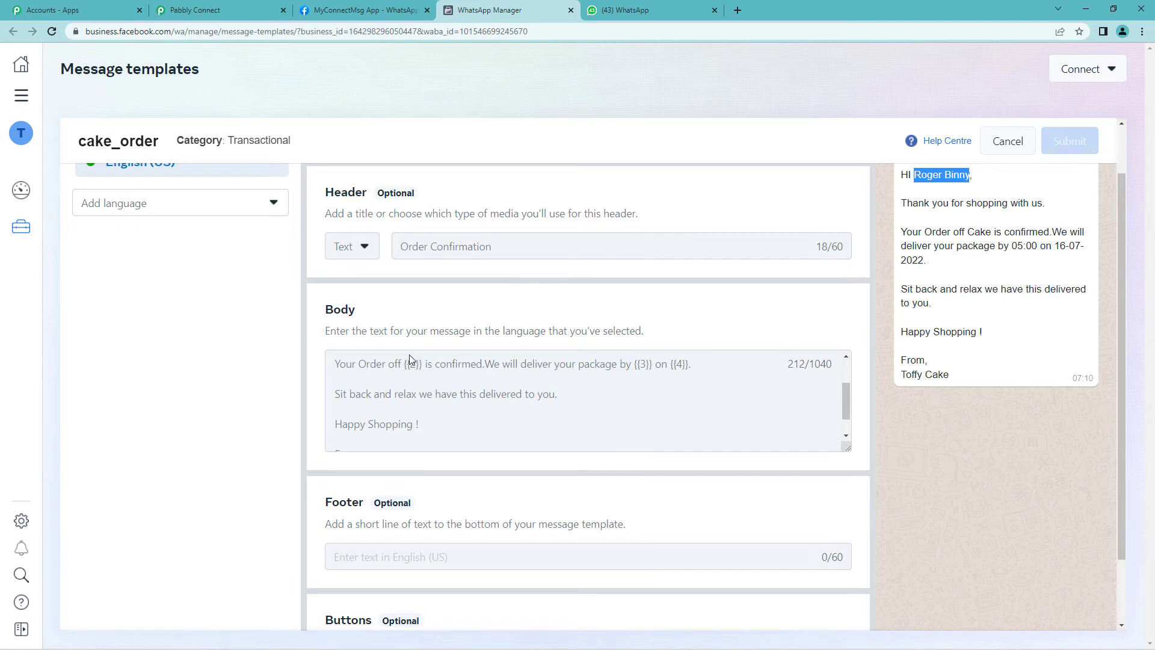
pyautogui.scroll(-2, 417, 367)
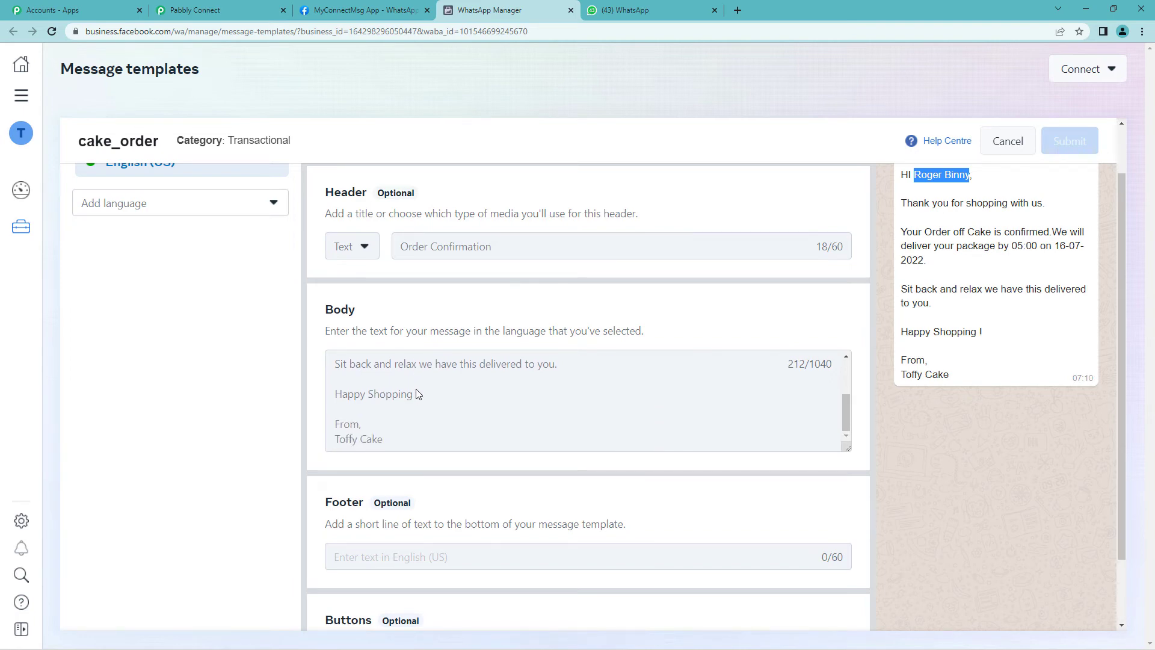
pyautogui.scroll(4, 415, 391)
pyautogui.scroll(-2, 406, 391)
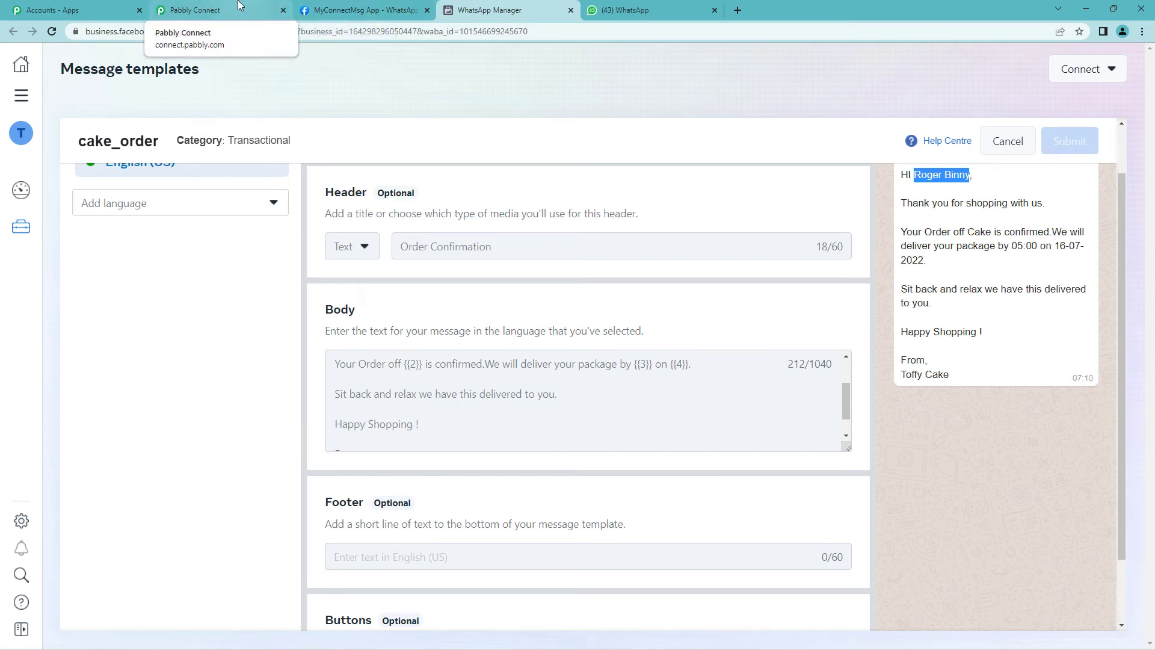
# Step: Map the form's Phone Number answer into the Recipient Mobile Number field
pyautogui.click(204, 10)
pyautogui.scroll(-3, 570, 382)
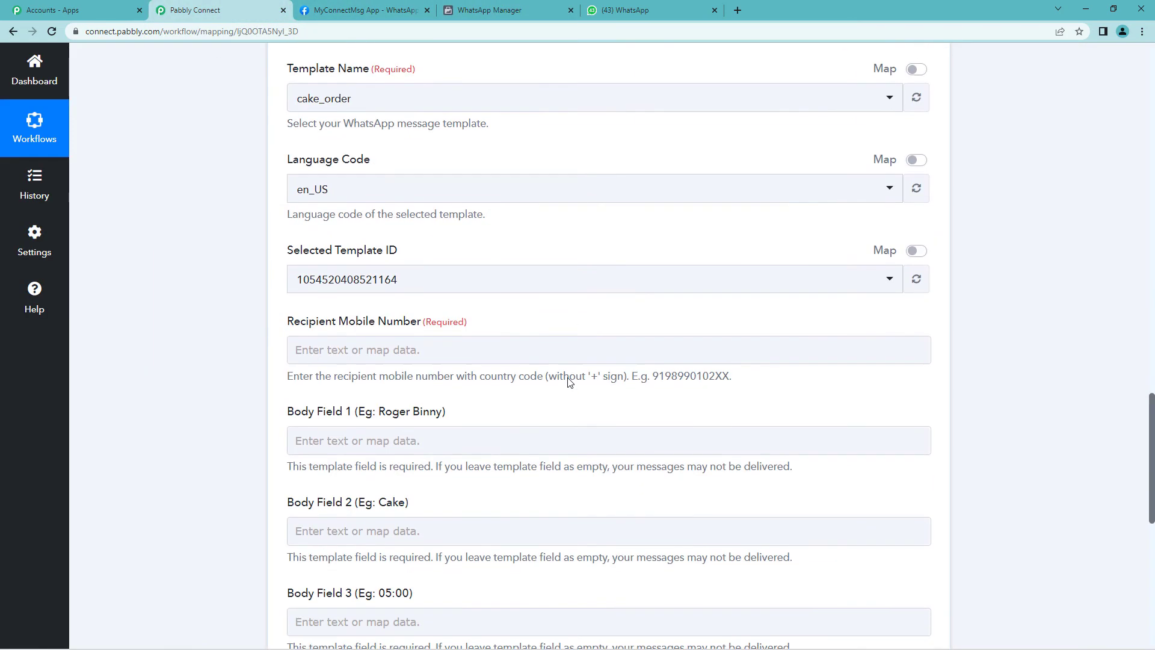
pyautogui.click(415, 350)
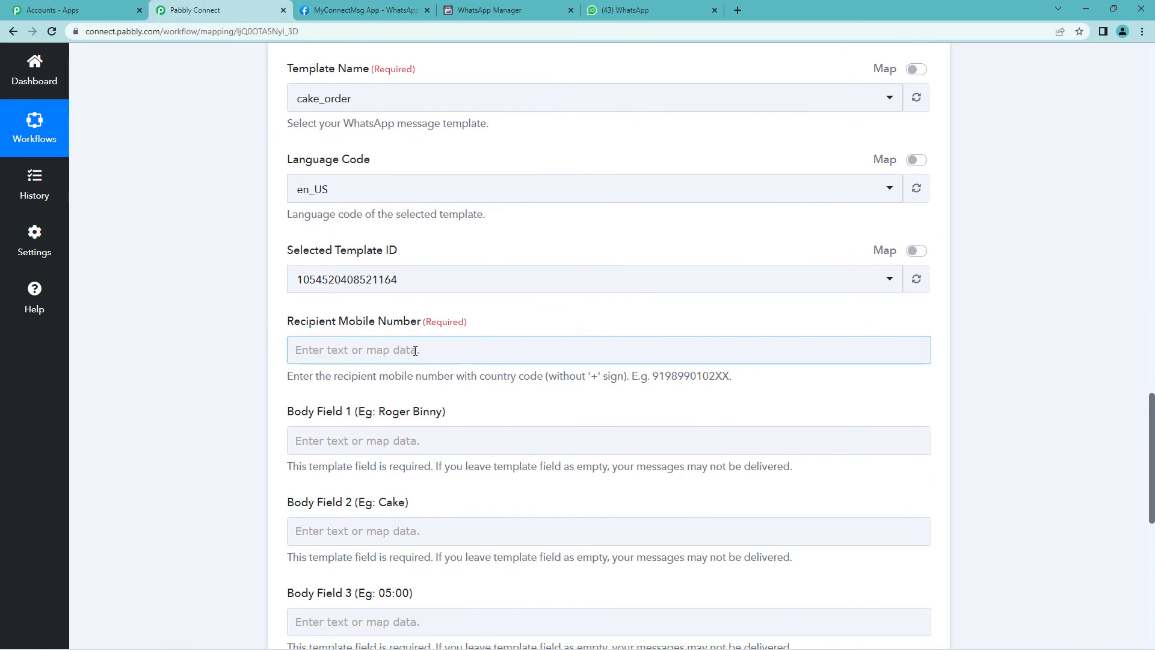
pyautogui.click(415, 350)
pyautogui.scroll(-1, 512, 337)
pyautogui.click(434, 402)
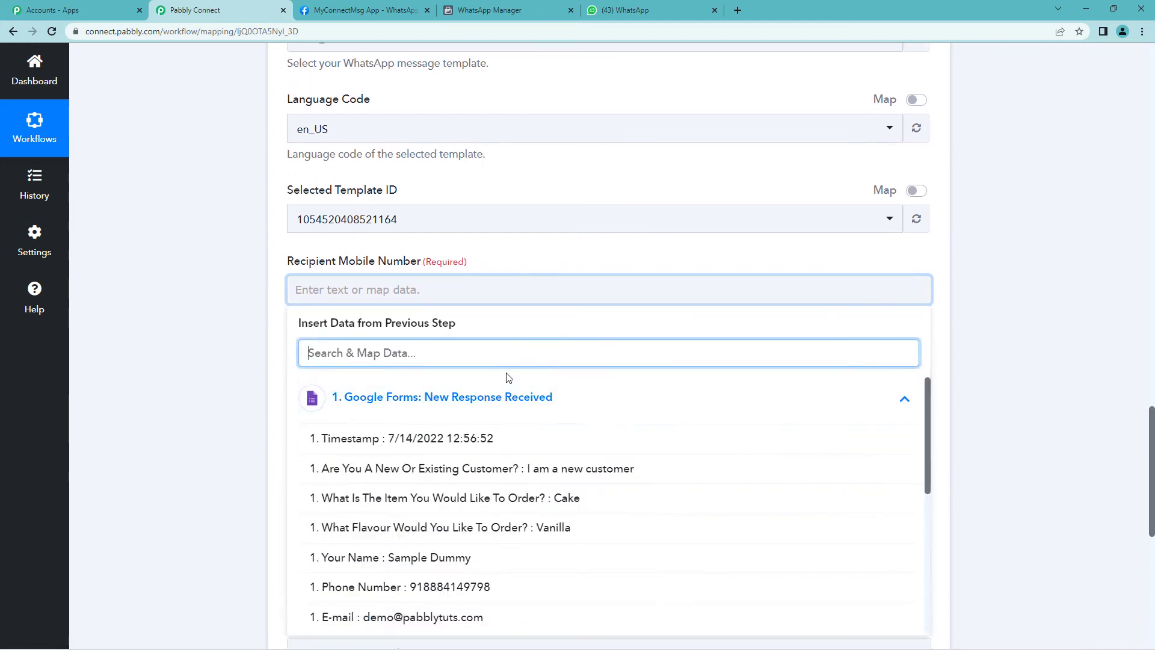
pyautogui.scroll(-3, 500, 421)
pyautogui.click(457, 404)
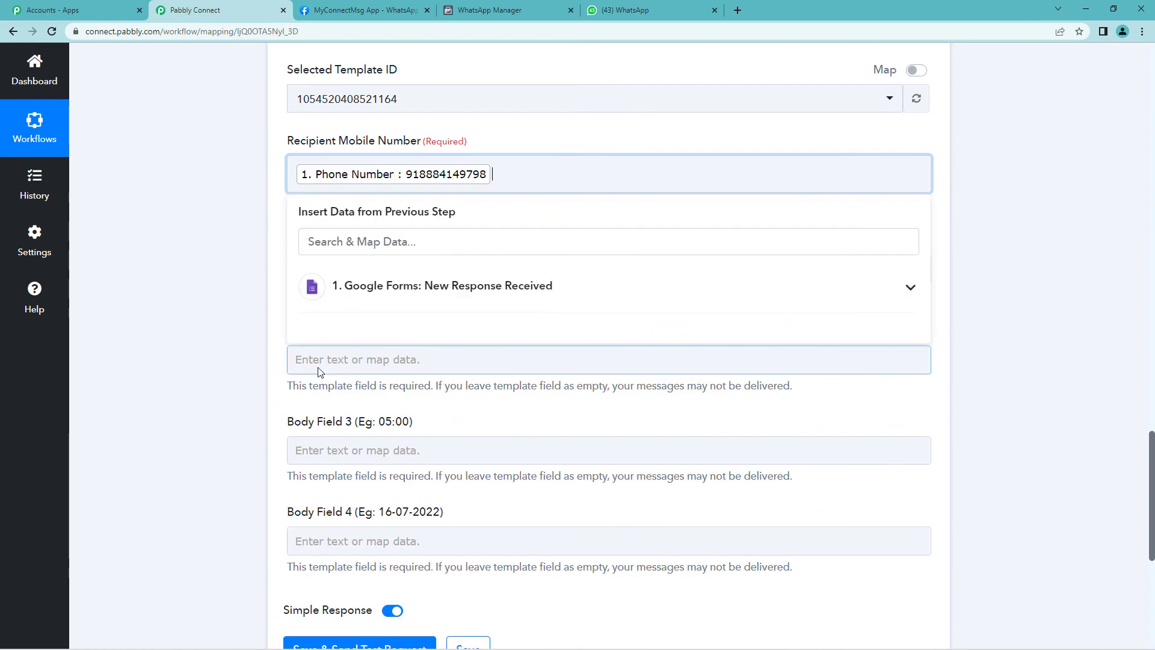
# Step: Ready Body Field 1 and check that it matches the template's {{1}} placeholder
pyautogui.click(343, 365)
pyautogui.click(422, 314)
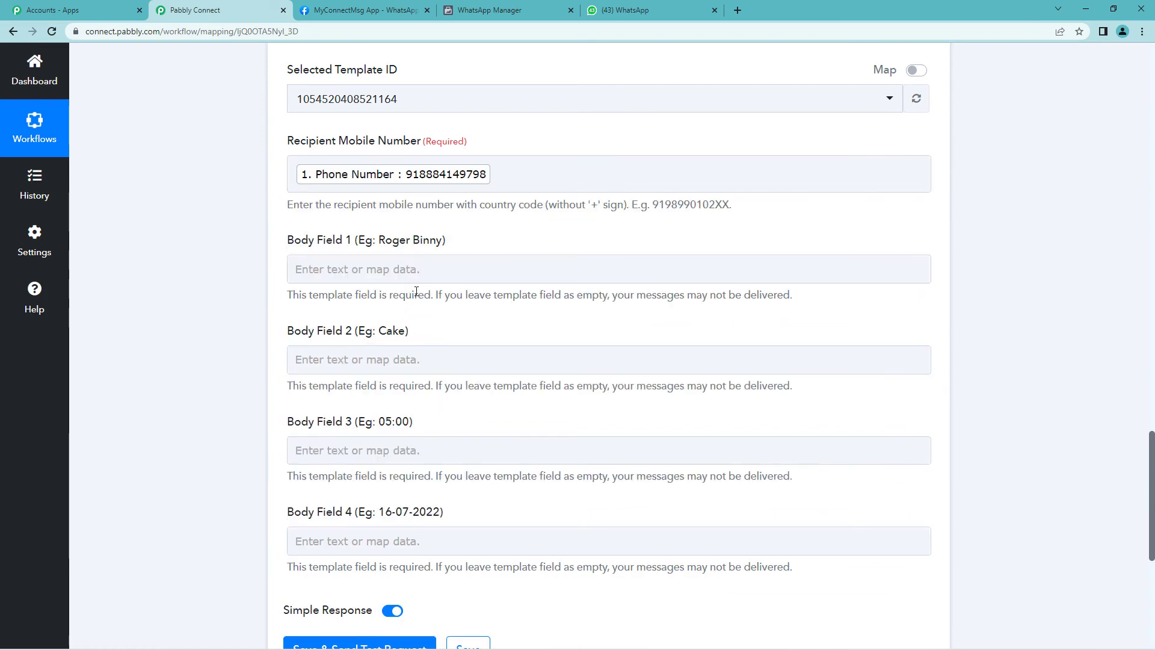
pyautogui.click(411, 269)
pyautogui.click(388, 242)
pyautogui.click(489, 10)
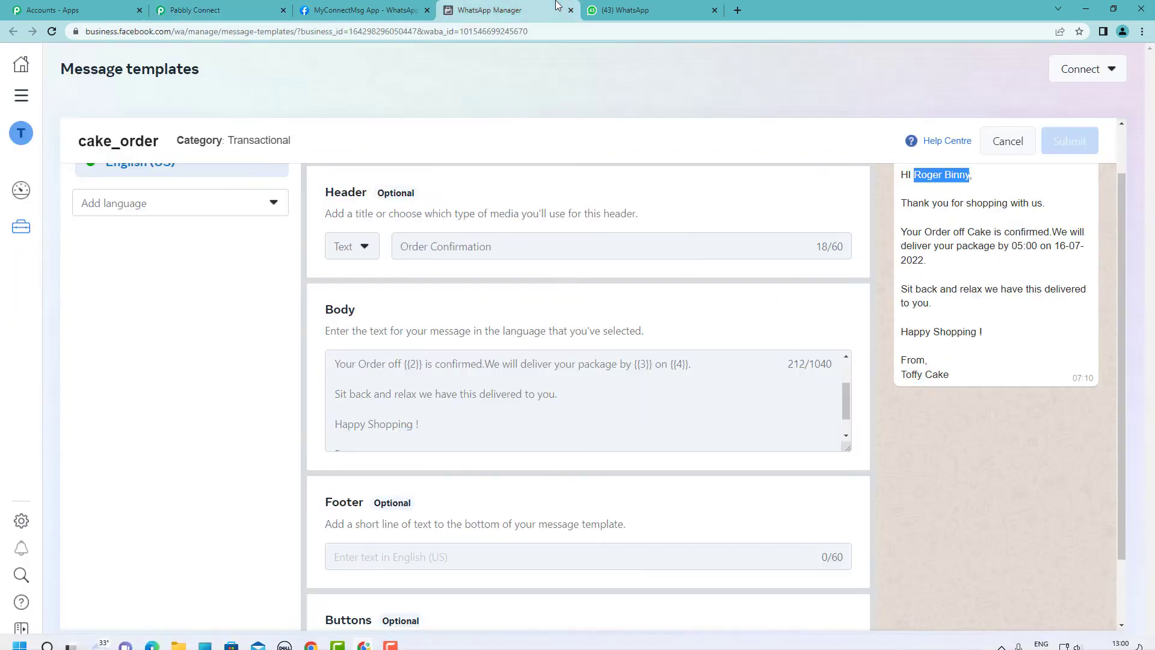
pyautogui.scroll(2, 475, 397)
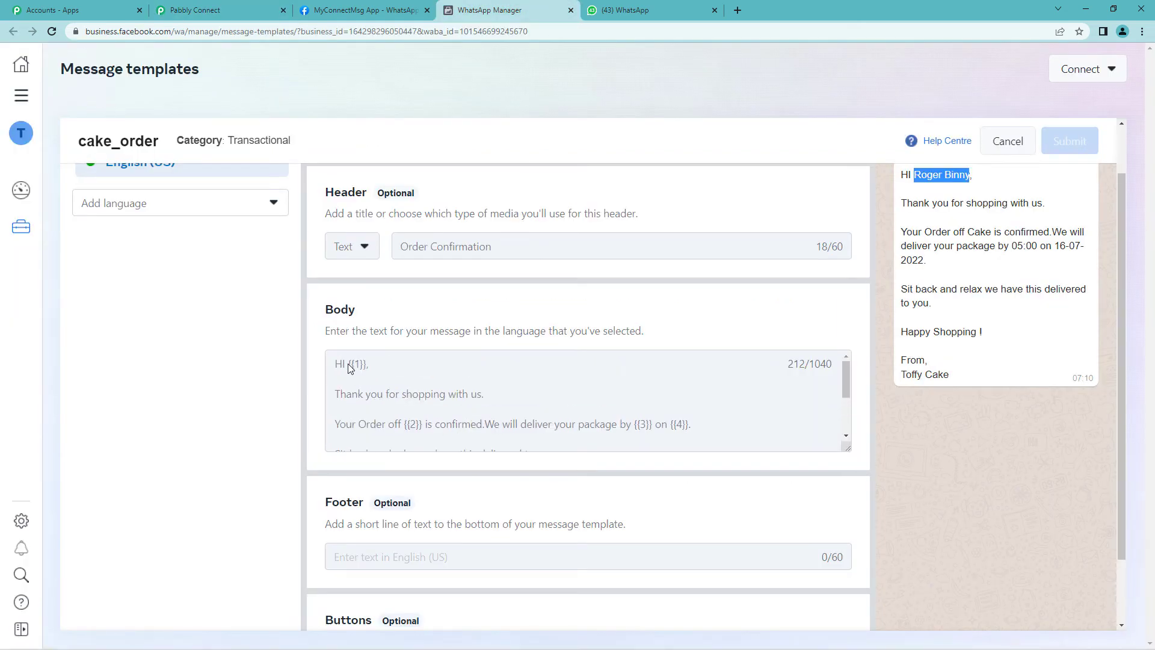
pyautogui.moveTo(350, 365); pyautogui.dragTo(367, 367)
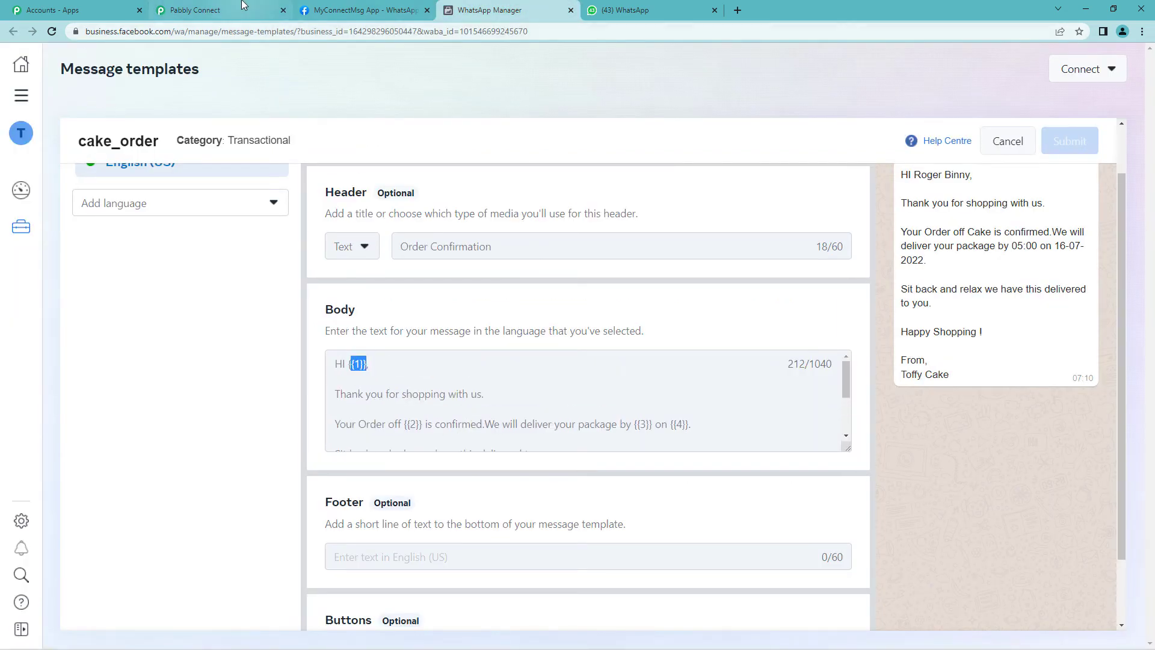
pyautogui.click(217, 10)
# Step: Map the form's Your Name answer into Body Field 1
pyautogui.click(363, 268)
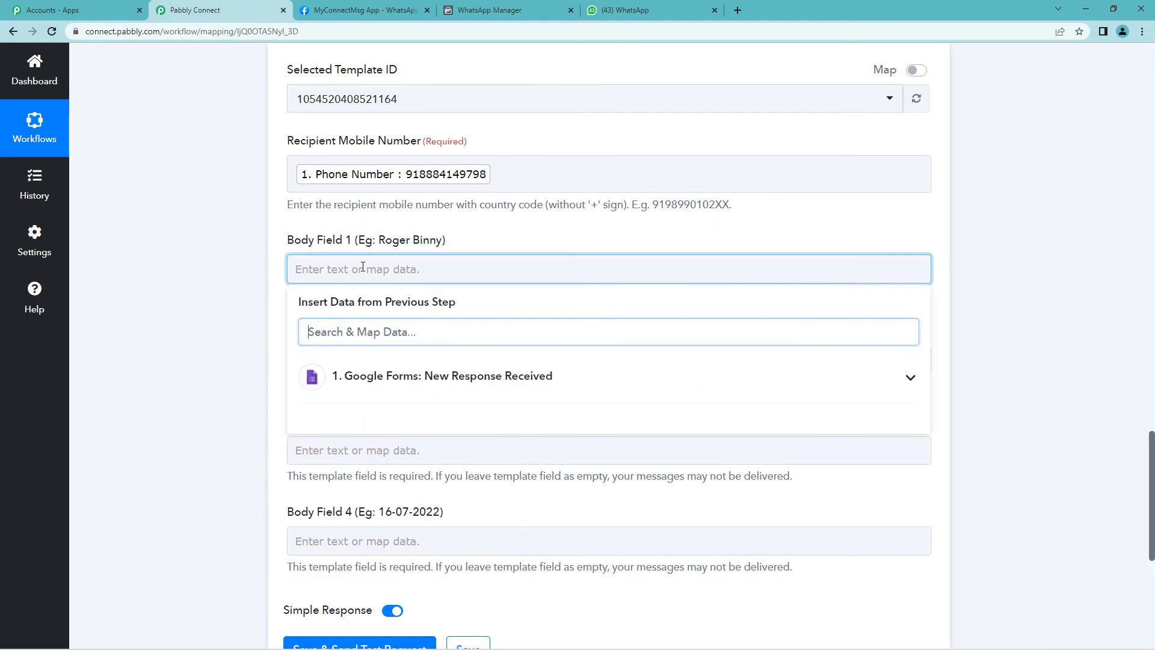
pyautogui.click(397, 377)
pyautogui.scroll(-1, 447, 418)
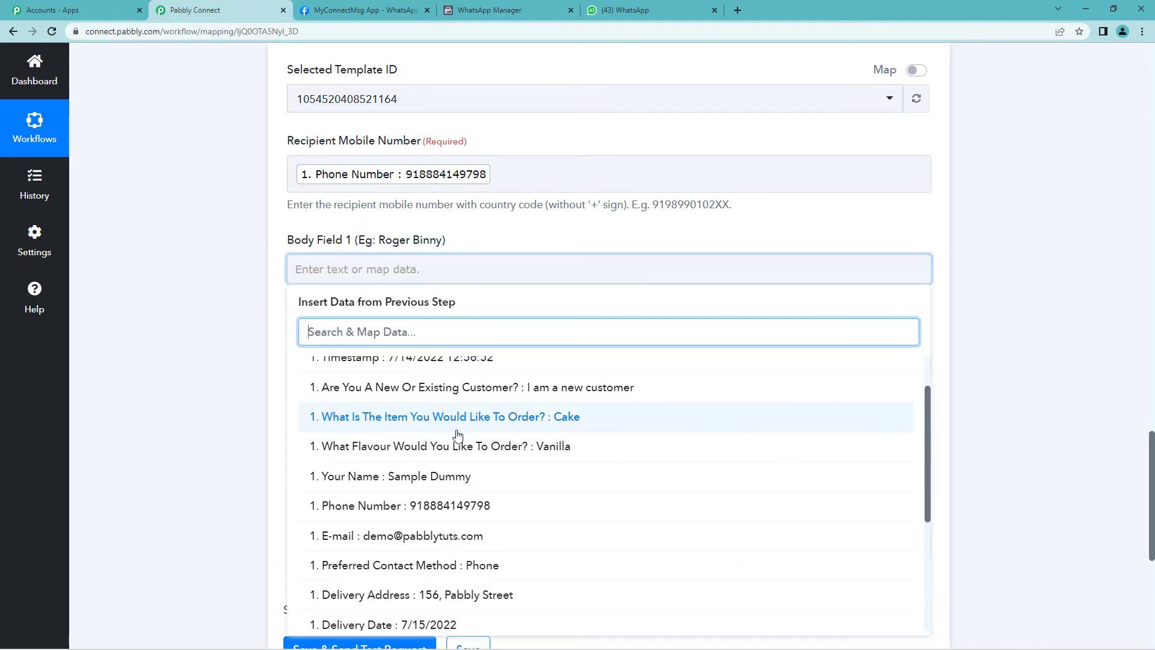
pyautogui.click(458, 478)
pyautogui.click(505, 252)
# Step: Compare Body Field 2's label with the template's {{2}} placeholder in WhatsApp Manager
pyautogui.scroll(-2, 458, 283)
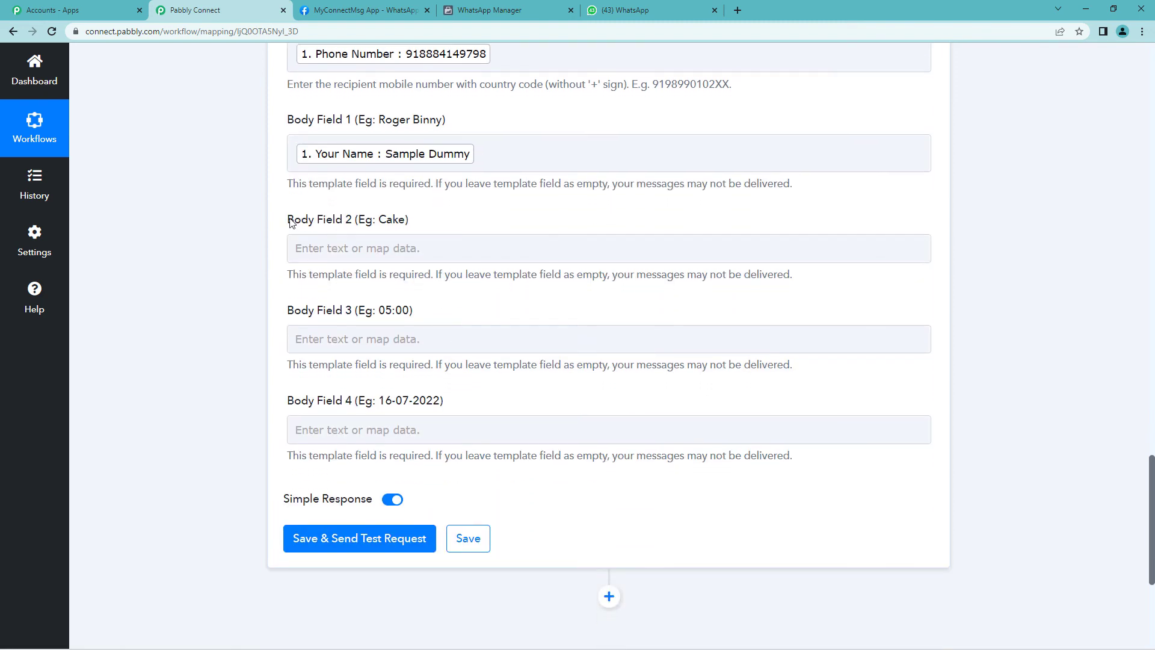
pyautogui.moveTo(289, 221); pyautogui.dragTo(353, 226)
pyautogui.click(502, 7)
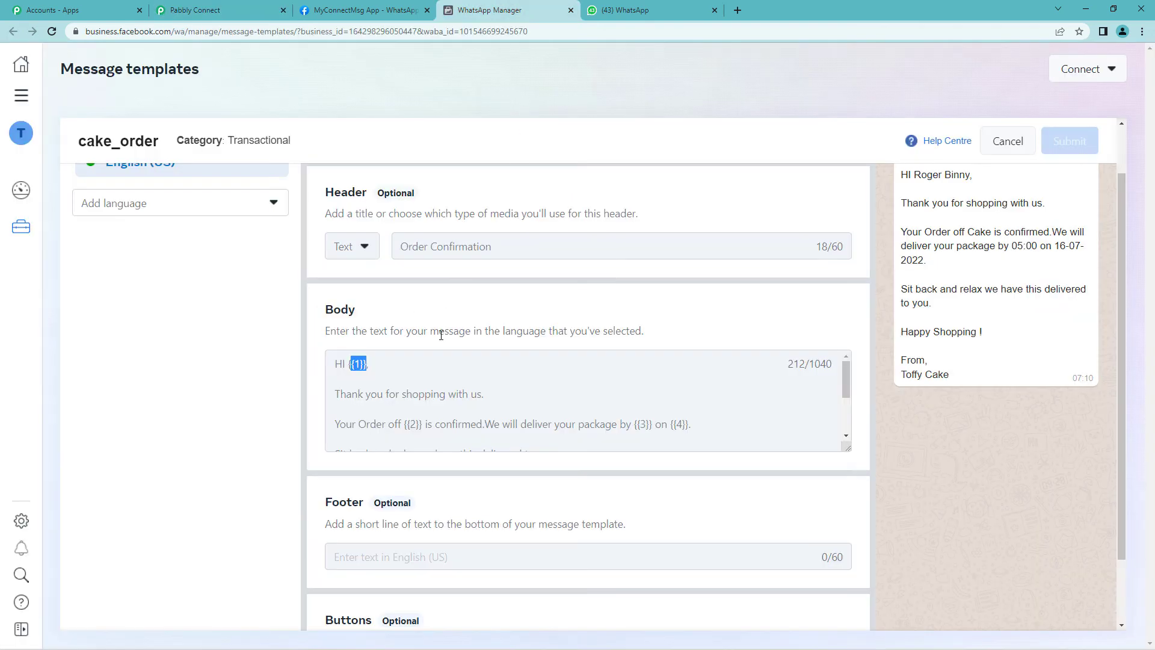
pyautogui.scroll(-1, 379, 380)
pyautogui.moveTo(407, 368); pyautogui.dragTo(426, 368)
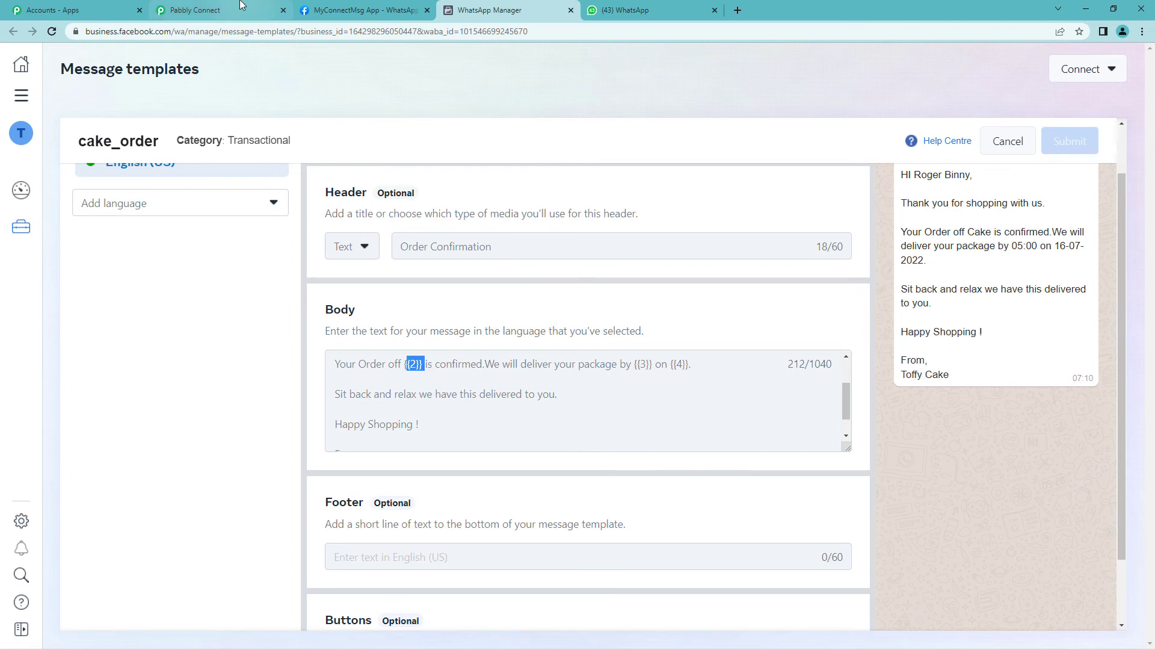
pyautogui.click(264, 11)
# Step: Map the form's ordered item answer into Body Field 2
pyautogui.click(399, 246)
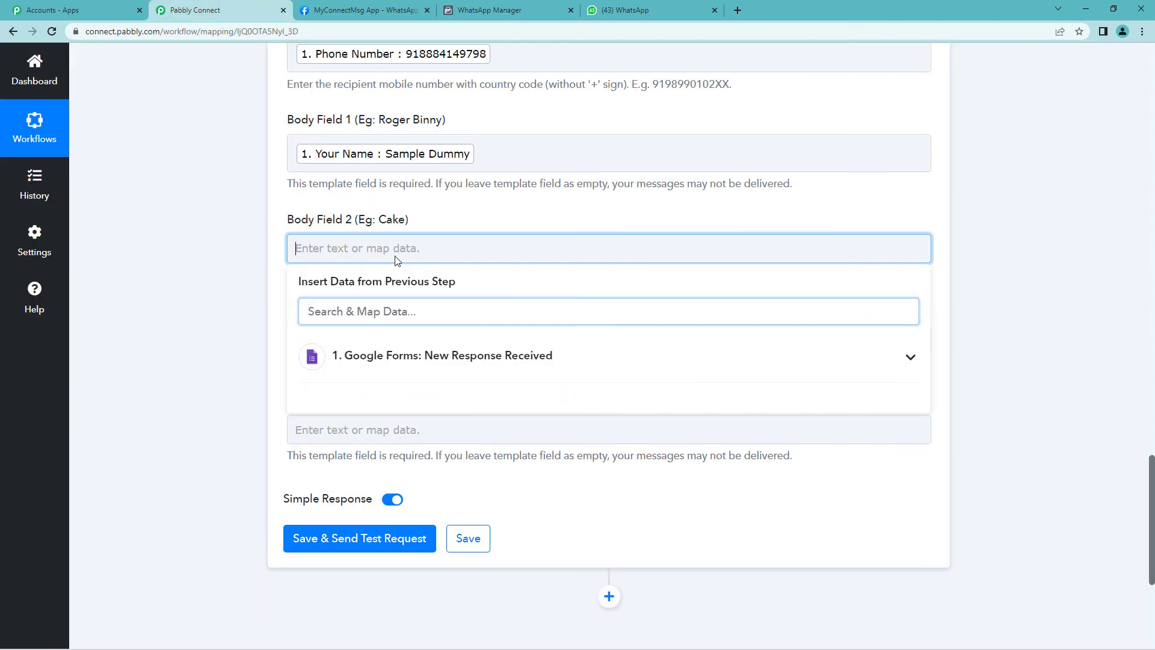
pyautogui.click(421, 354)
pyautogui.scroll(-1, 506, 436)
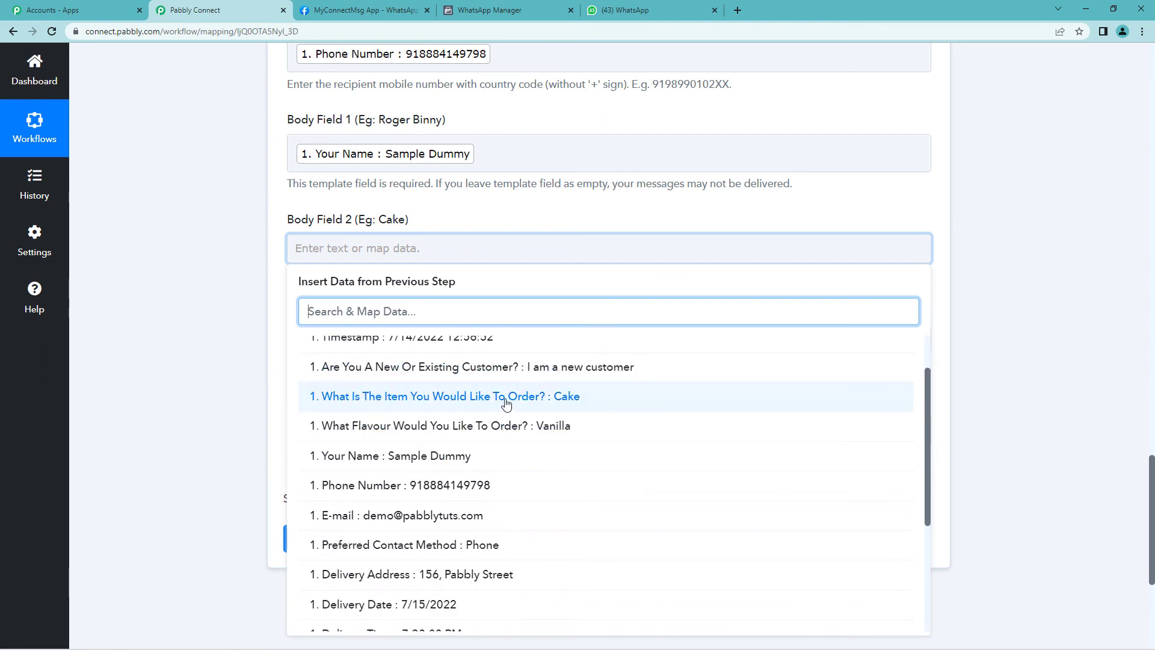
pyautogui.click(558, 402)
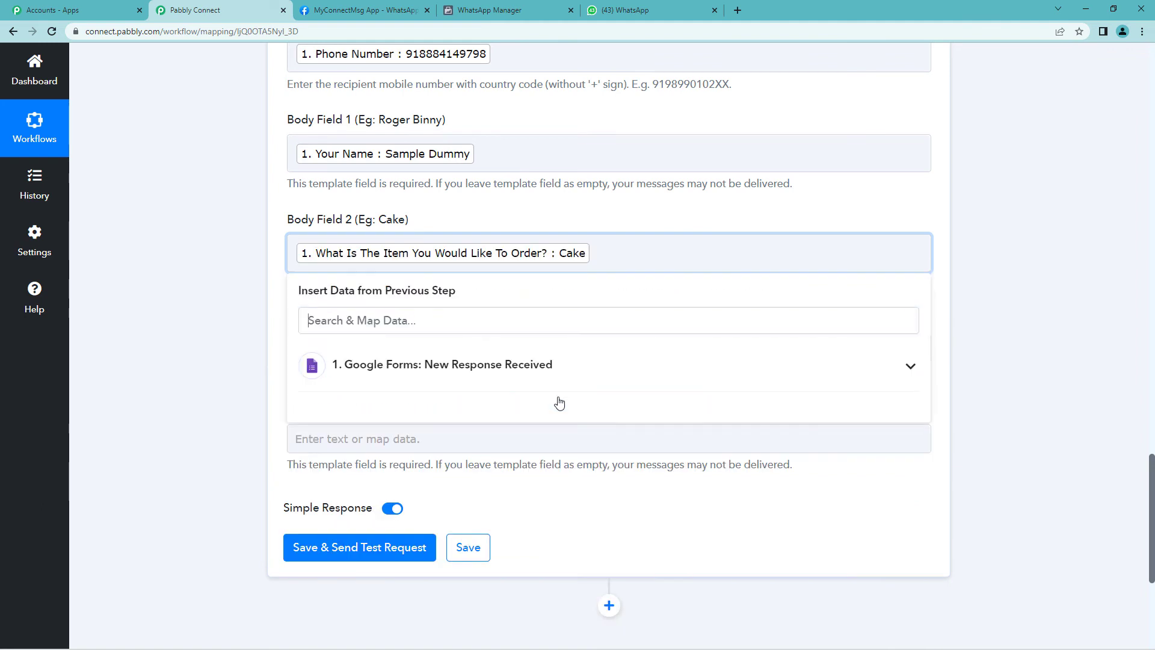
pyautogui.click(278, 294)
pyautogui.scroll(-2, 278, 294)
# Step: Map the form's Delivery Time answer into Body Field 3
pyautogui.click(346, 241)
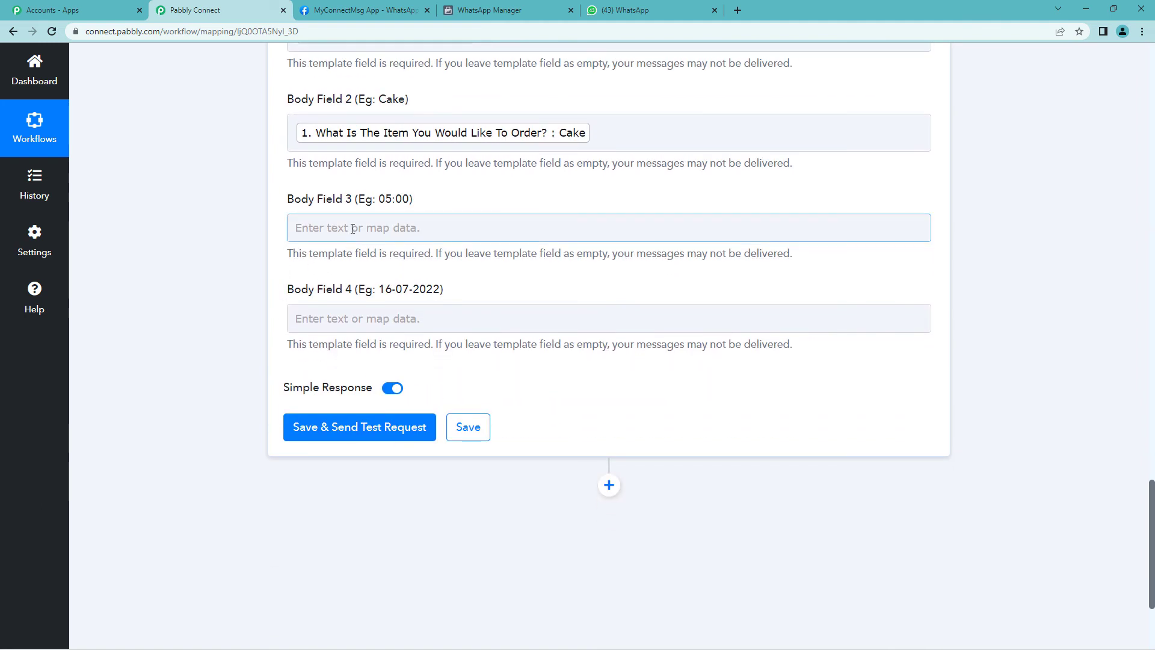
pyautogui.click(353, 228)
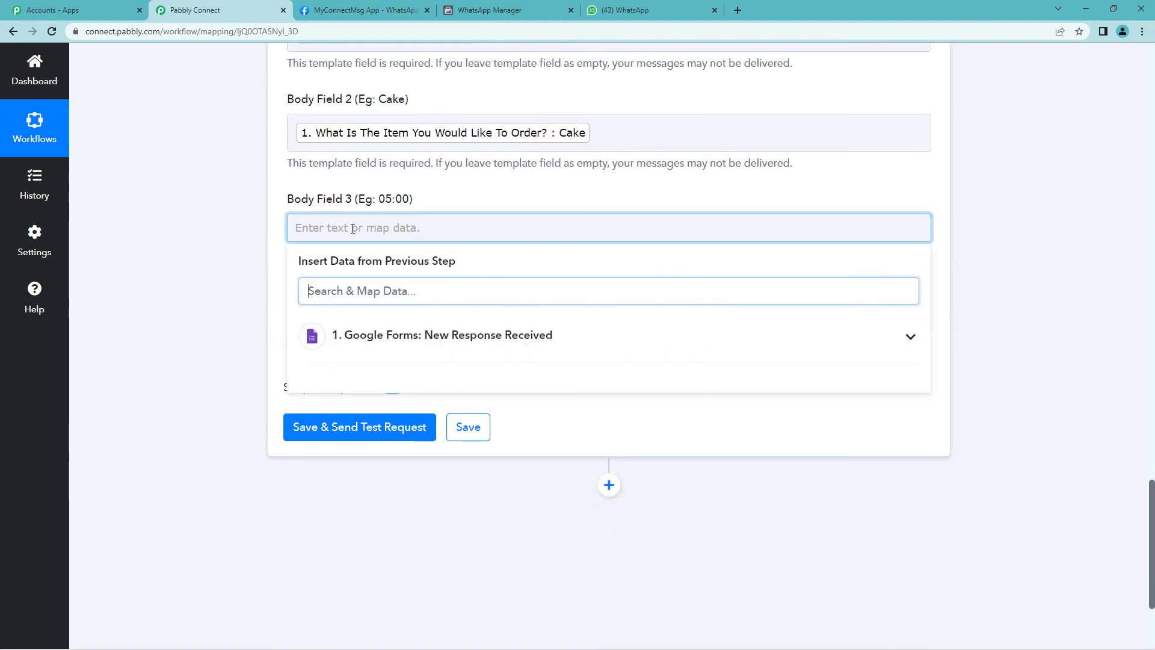
pyautogui.click(432, 340)
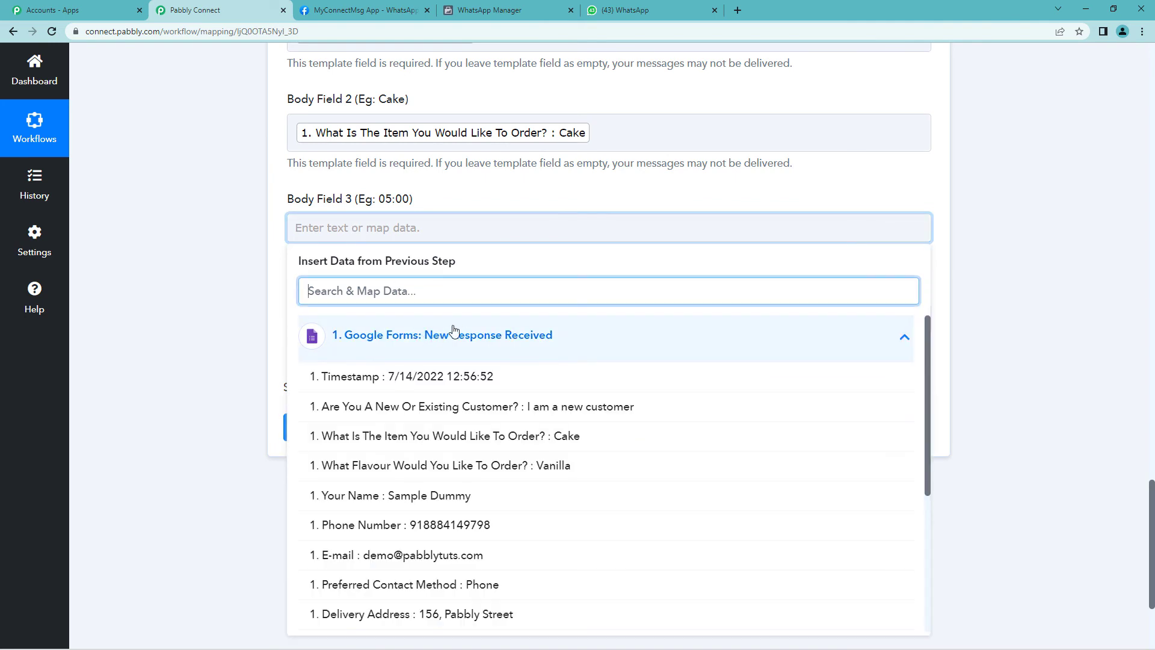
pyautogui.scroll(-4, 506, 428)
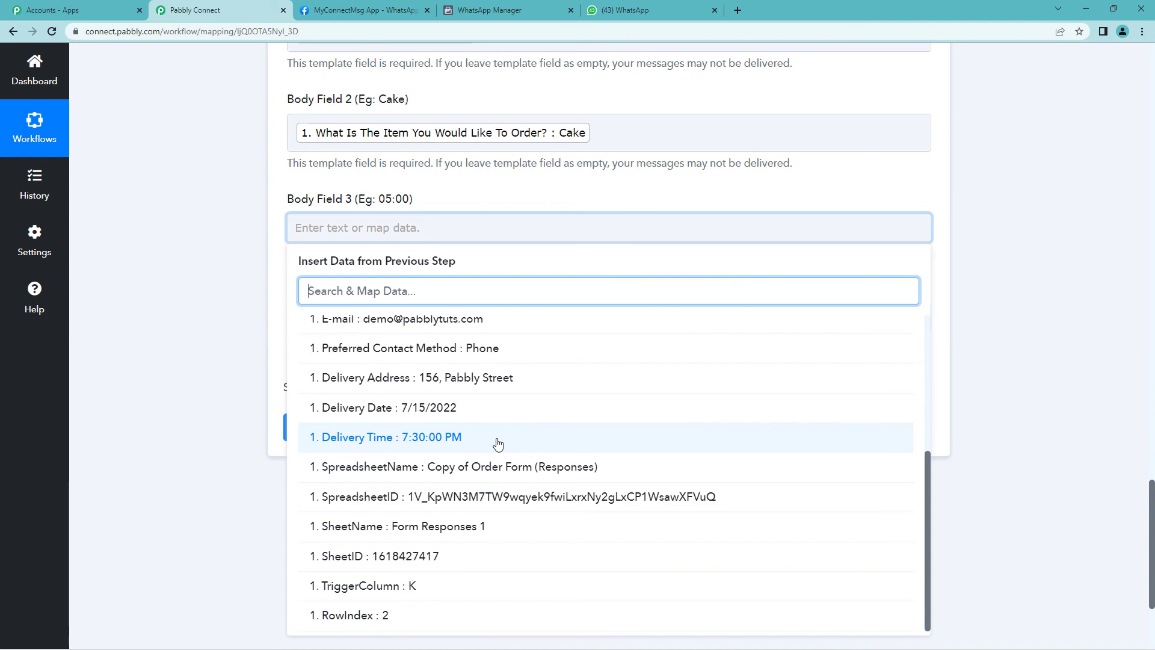
pyautogui.click(498, 437)
pyautogui.click(269, 295)
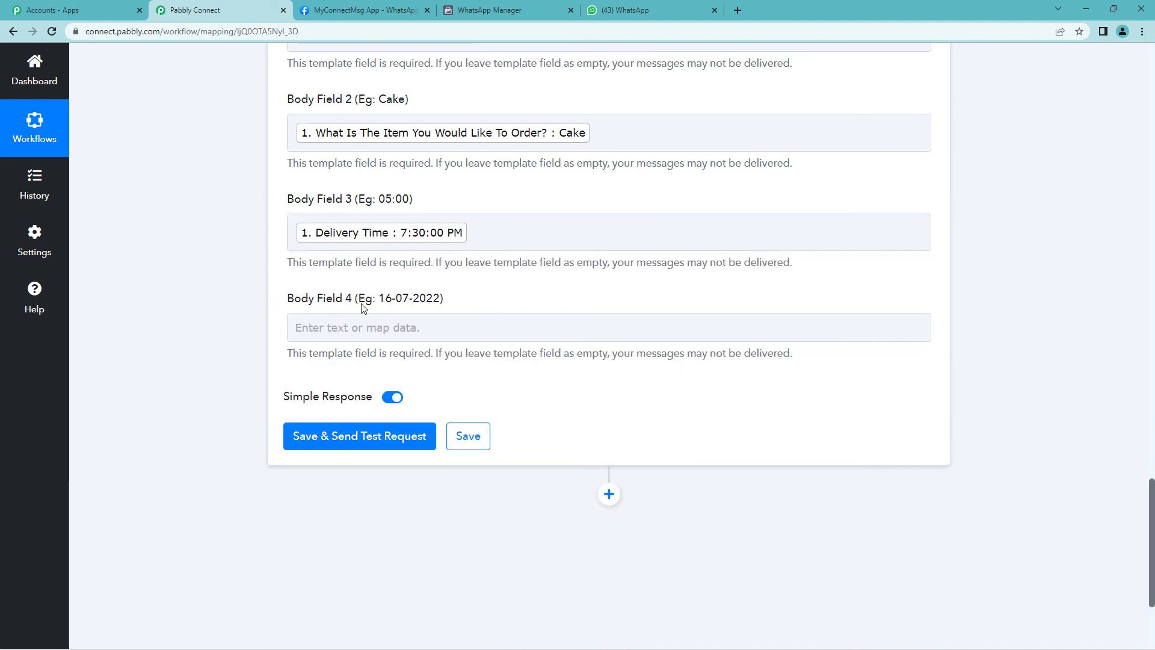
pyautogui.scroll(-1, 421, 298)
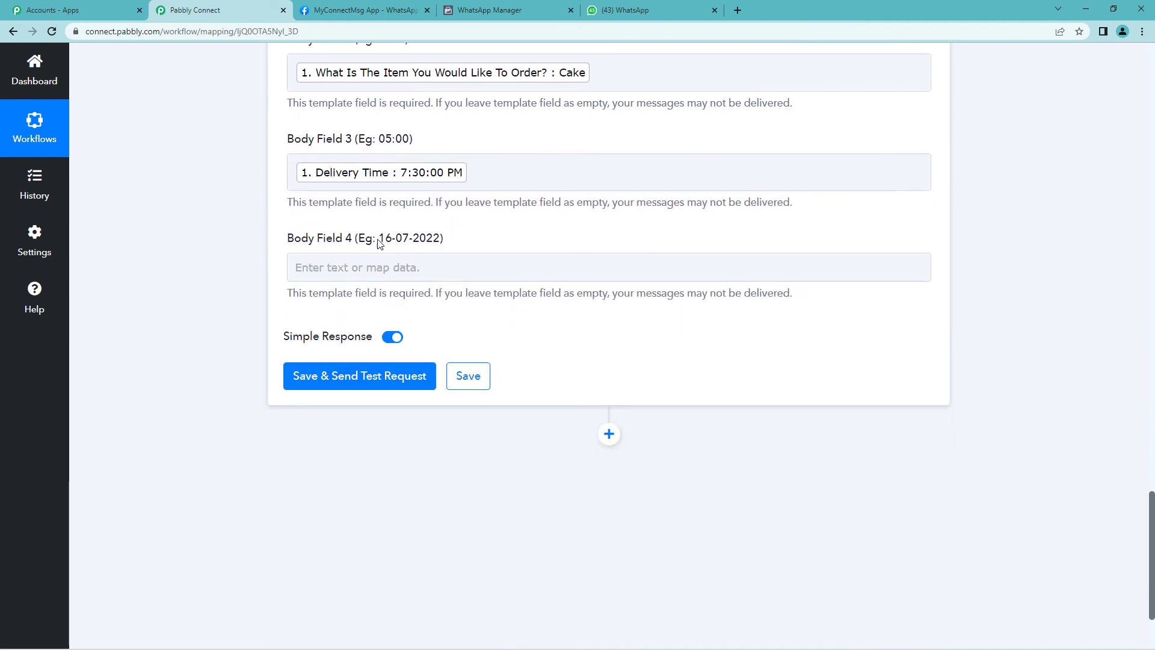
# Step: Map the form's Delivery Date answer into Body Field 4
pyautogui.moveTo(379, 238); pyautogui.dragTo(445, 240)
pyautogui.click(421, 269)
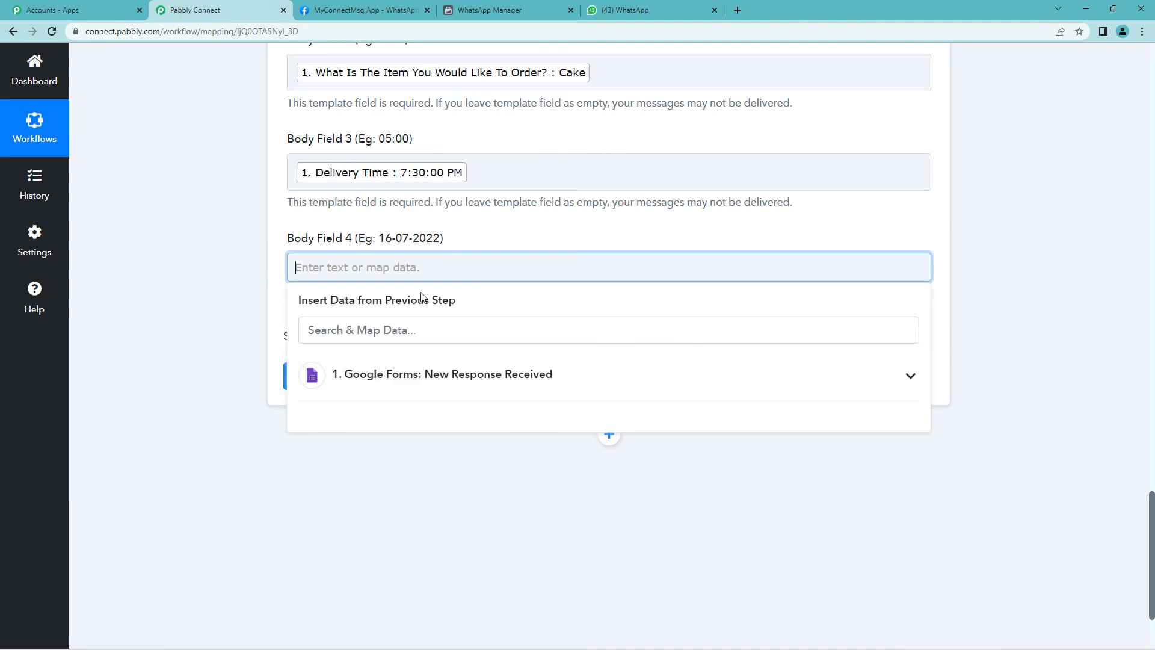
pyautogui.click(441, 375)
pyautogui.scroll(-1, 514, 485)
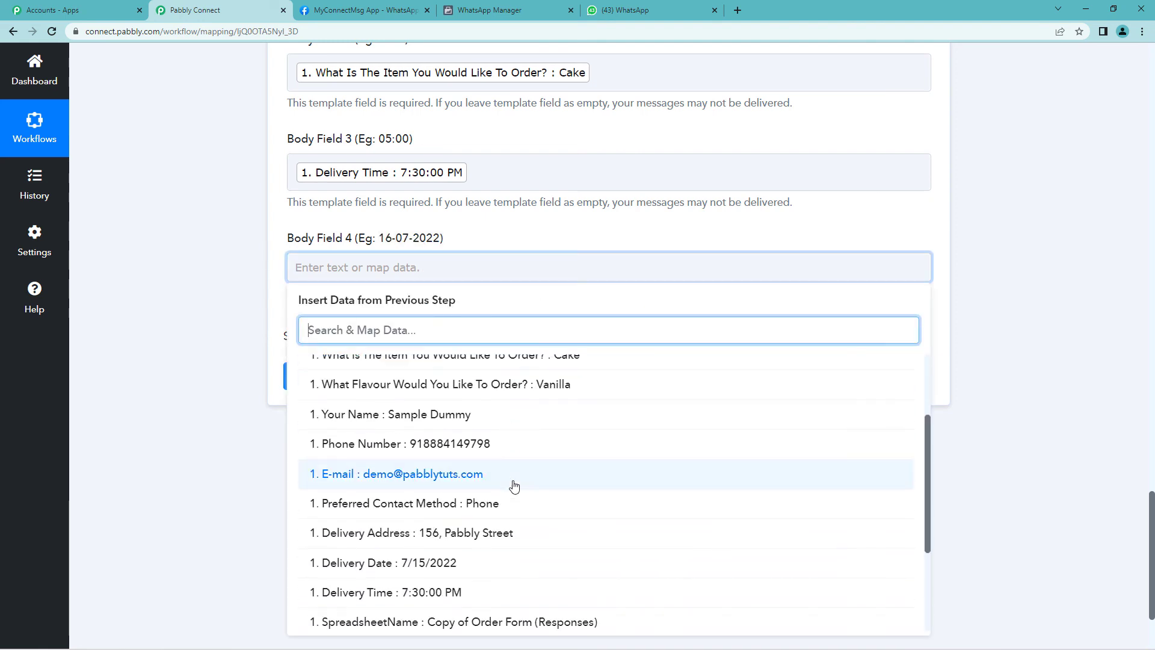
pyautogui.scroll(-1, 511, 484)
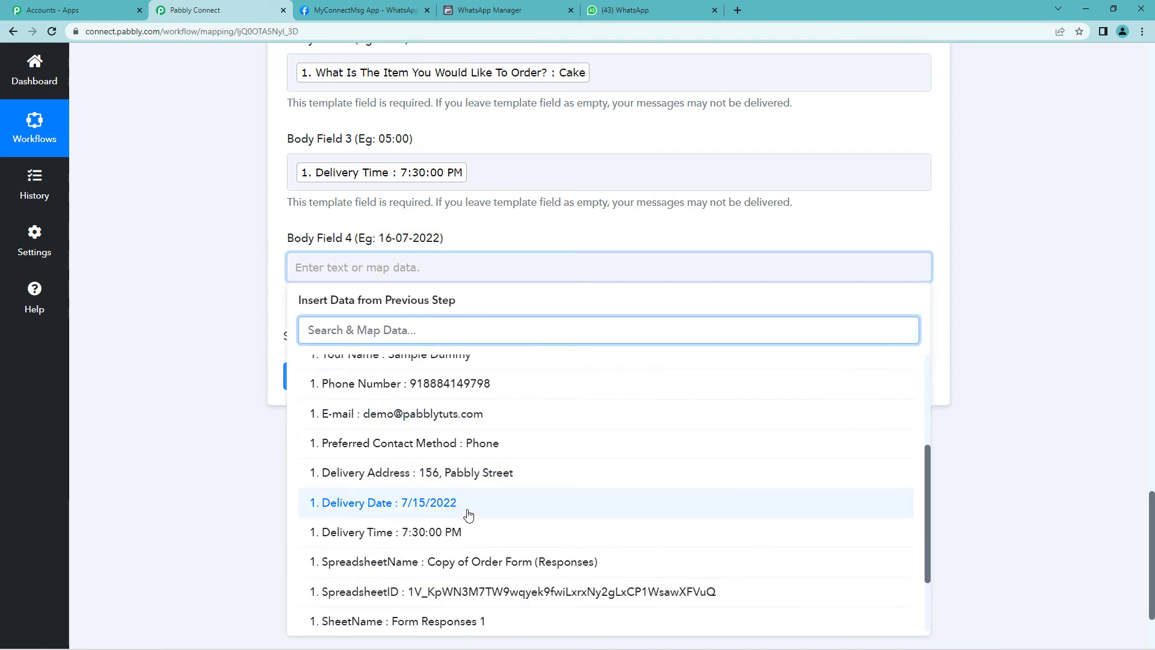
pyautogui.click(434, 509)
pyautogui.scroll(-1, 354, 261)
pyautogui.click(280, 246)
pyautogui.scroll(7, 429, 263)
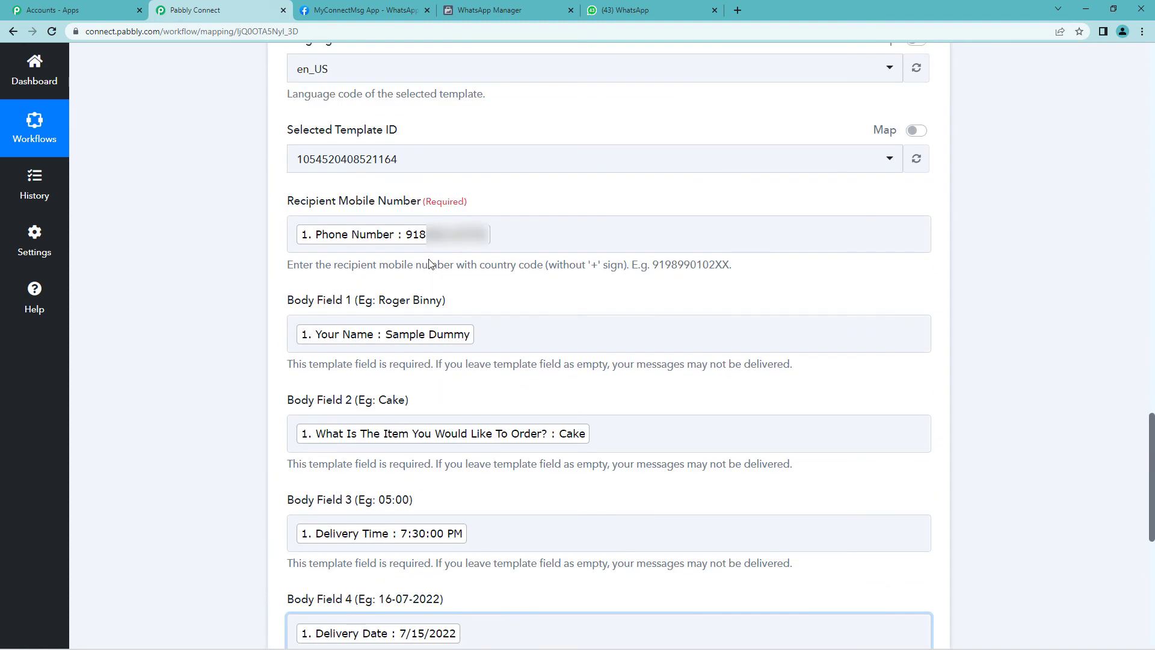
pyautogui.scroll(-5, 427, 289)
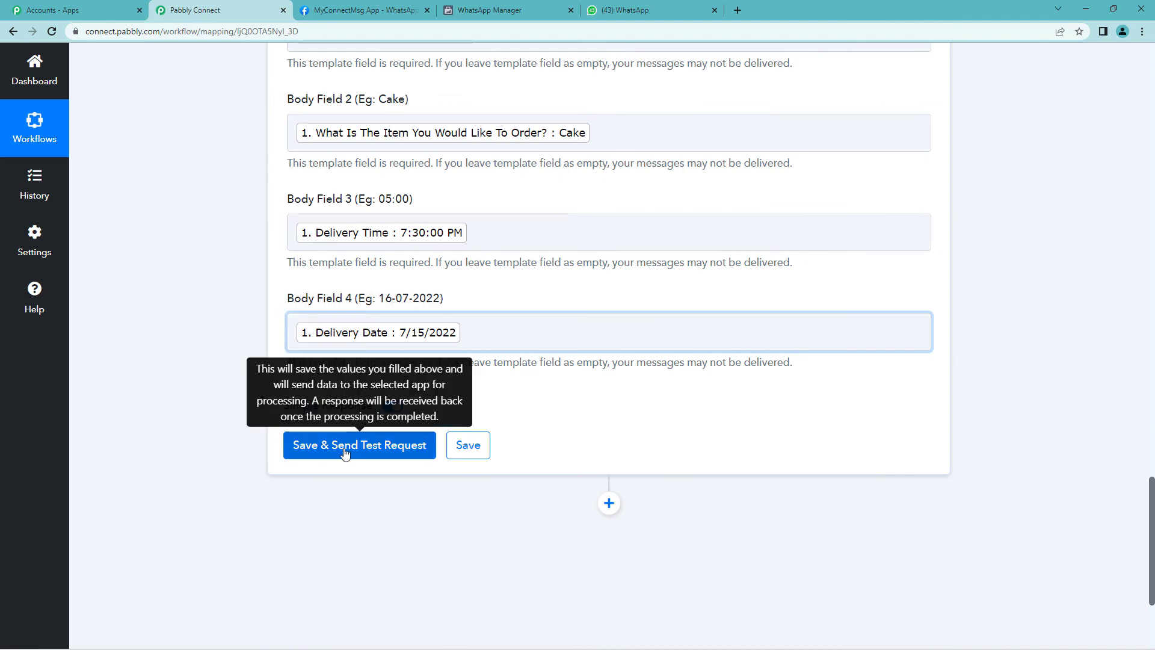
# Step: Save the WhatsApp step and send a test request, checking the returned message ID
pyautogui.click(344, 451)
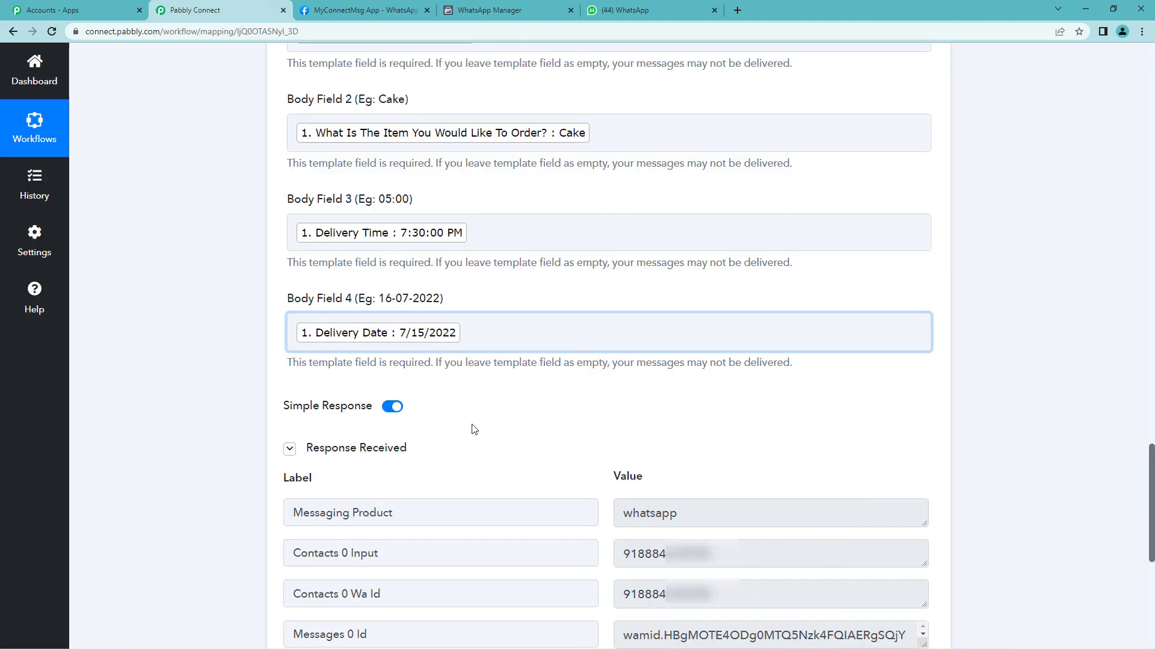
pyautogui.scroll(-3, 475, 428)
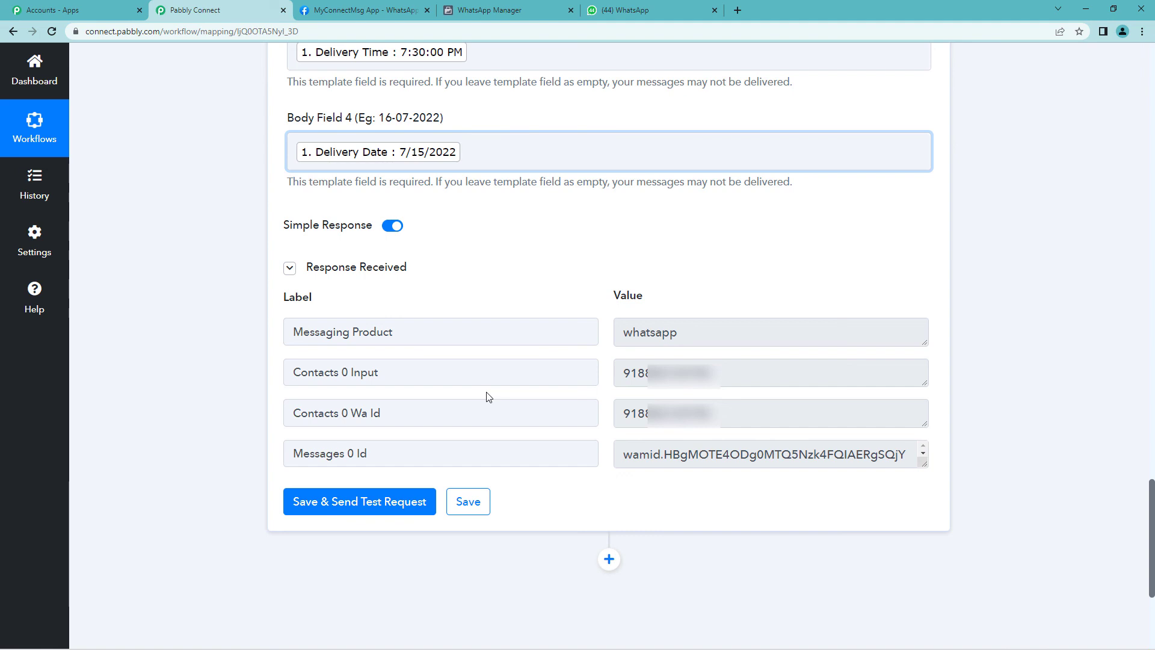
pyautogui.scroll(2, 488, 397)
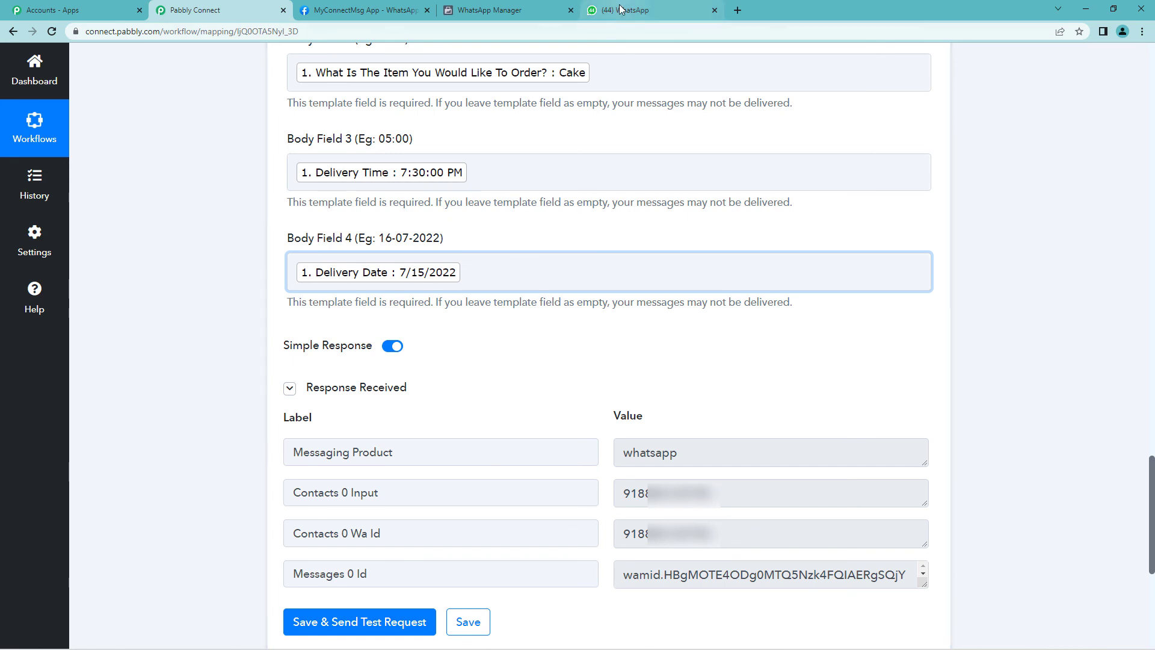
# Step: Verify the Pabbly chat's Order Confirmation shows the customer name, Cake, 7:30:00 PM and 7/15/2022
pyautogui.click(655, 10)
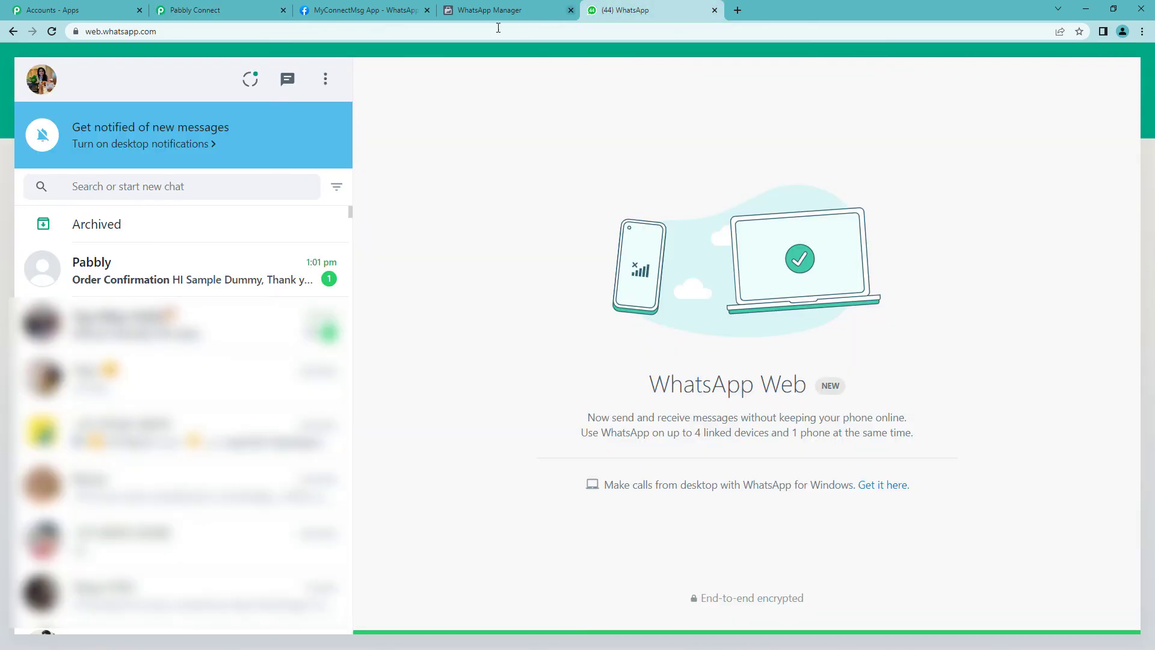
pyautogui.click(208, 278)
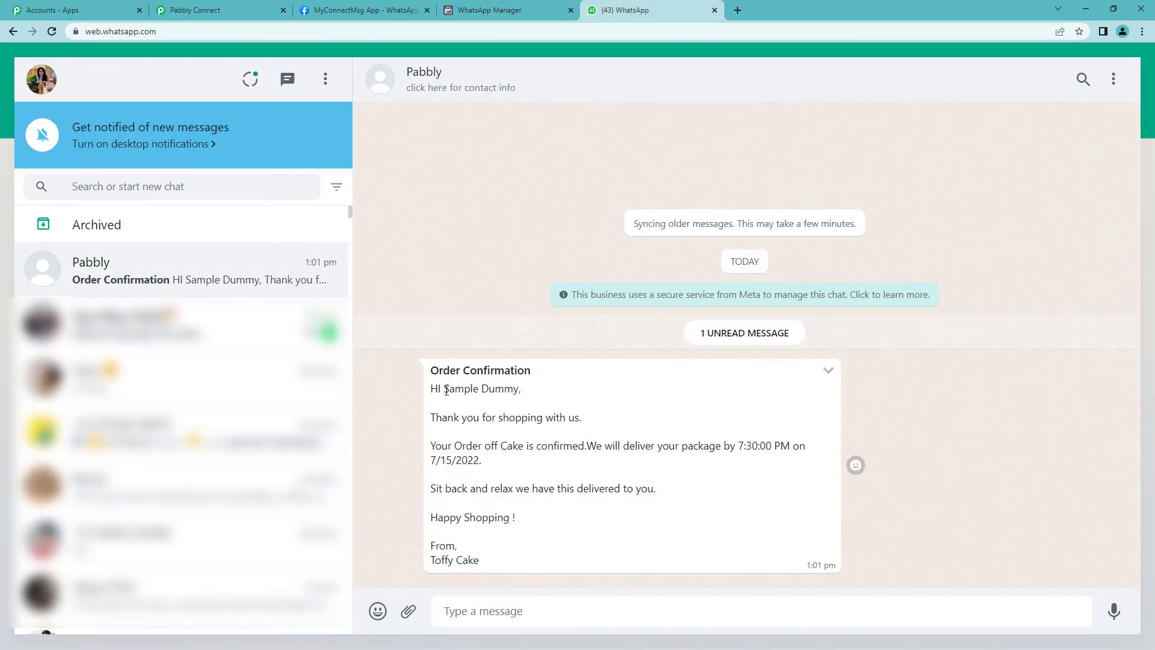
pyautogui.moveTo(446, 390); pyautogui.dragTo(533, 391)
pyautogui.moveTo(447, 389); pyautogui.dragTo(522, 388)
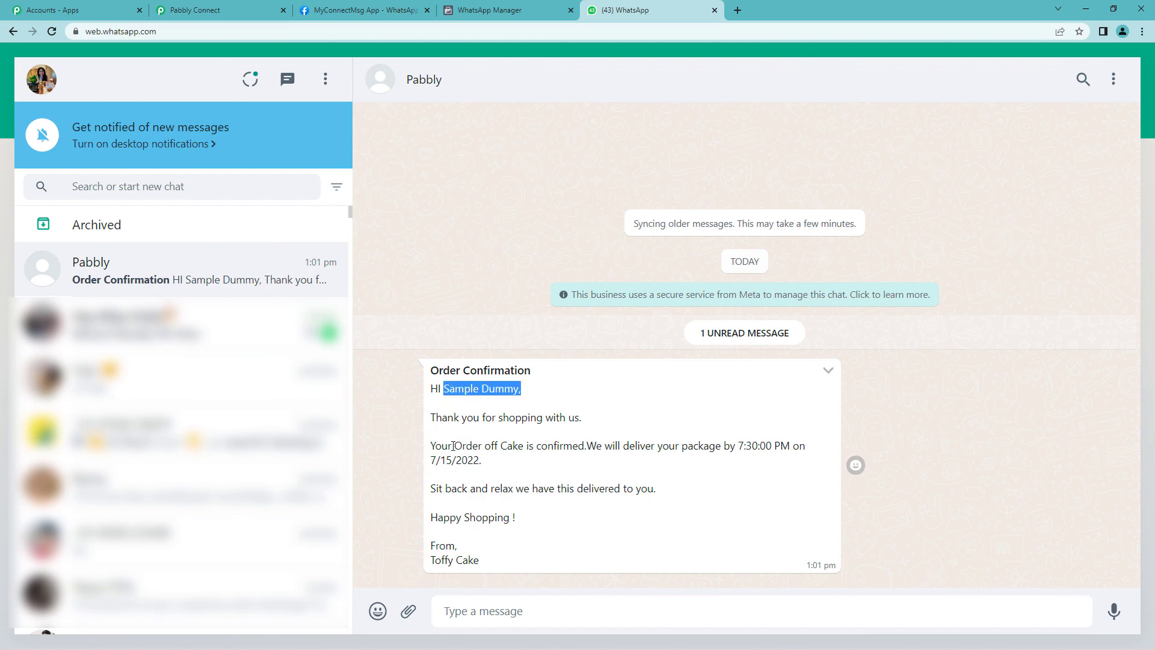
pyautogui.moveTo(501, 445); pyautogui.dragTo(529, 446)
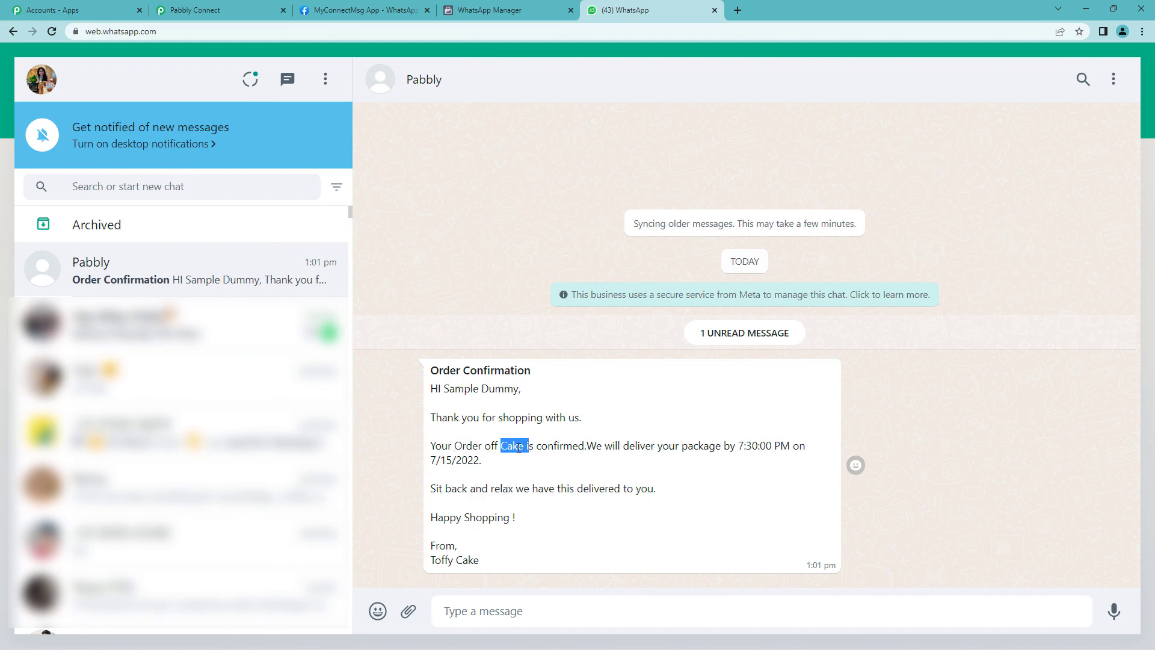
pyautogui.click(507, 471)
pyautogui.moveTo(735, 449); pyautogui.dragTo(784, 444)
pyautogui.moveTo(431, 461); pyautogui.dragTo(534, 464)
# Step: Go back to Pabbly Connect and view the recipient and Body Field 1–4 mappings
pyautogui.click(533, 464)
pyautogui.click(234, 5)
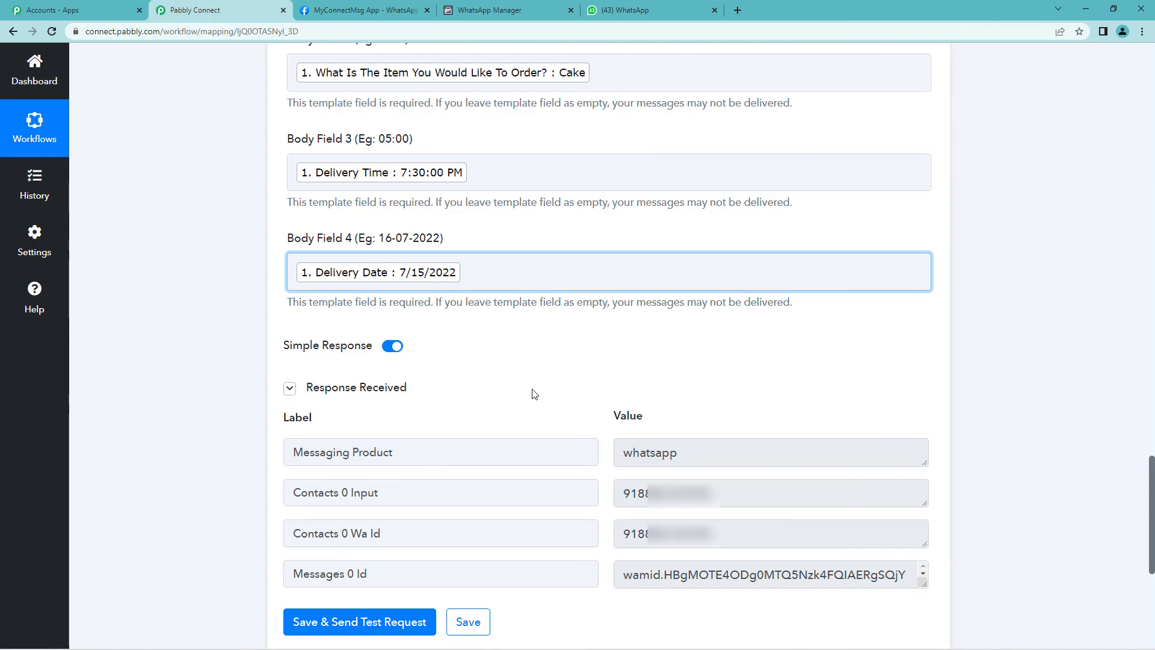
pyautogui.scroll(3, 534, 394)
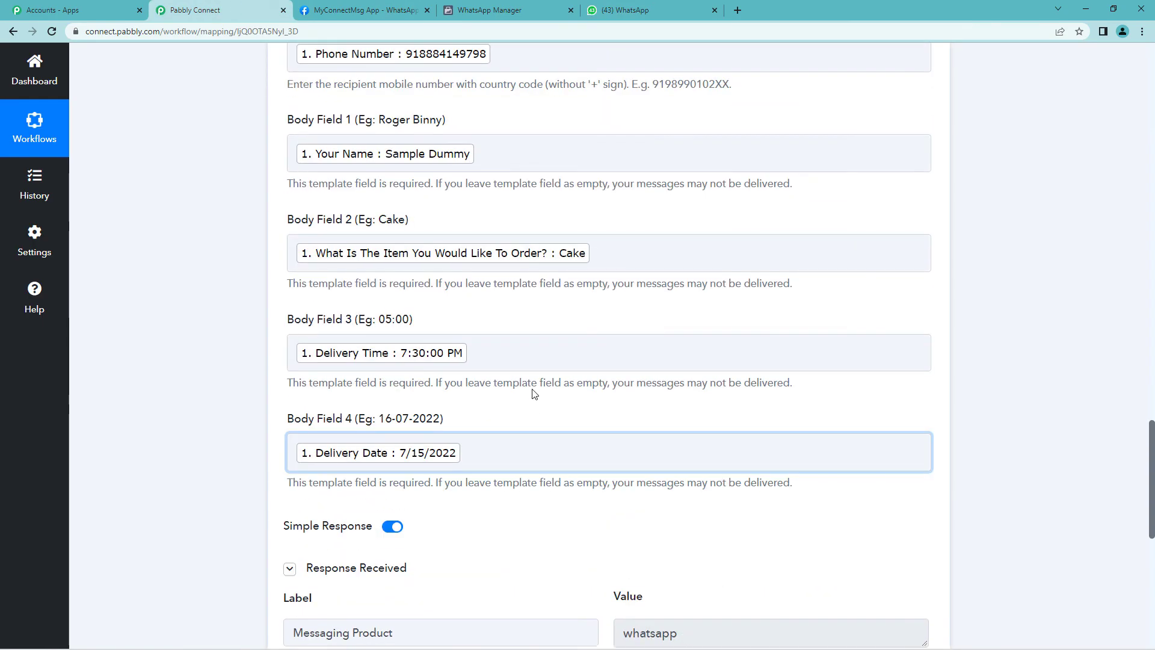